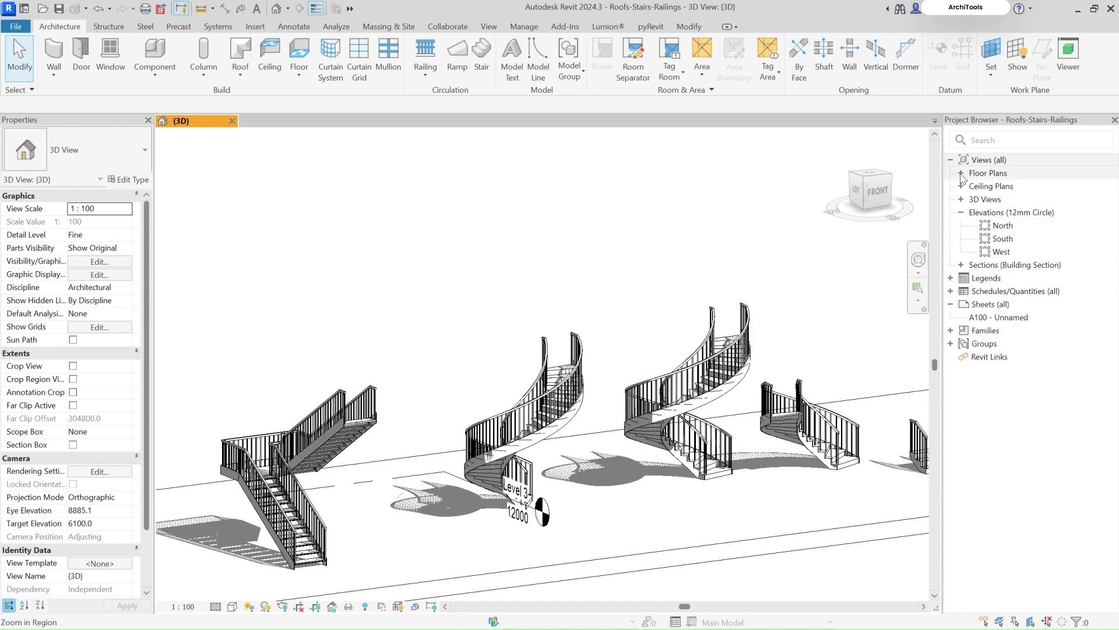
Step: Open the Level 0 floor plan at the empty part of the floor slab beside the angled stair
double_click(988, 172)
double_click(1001, 186)
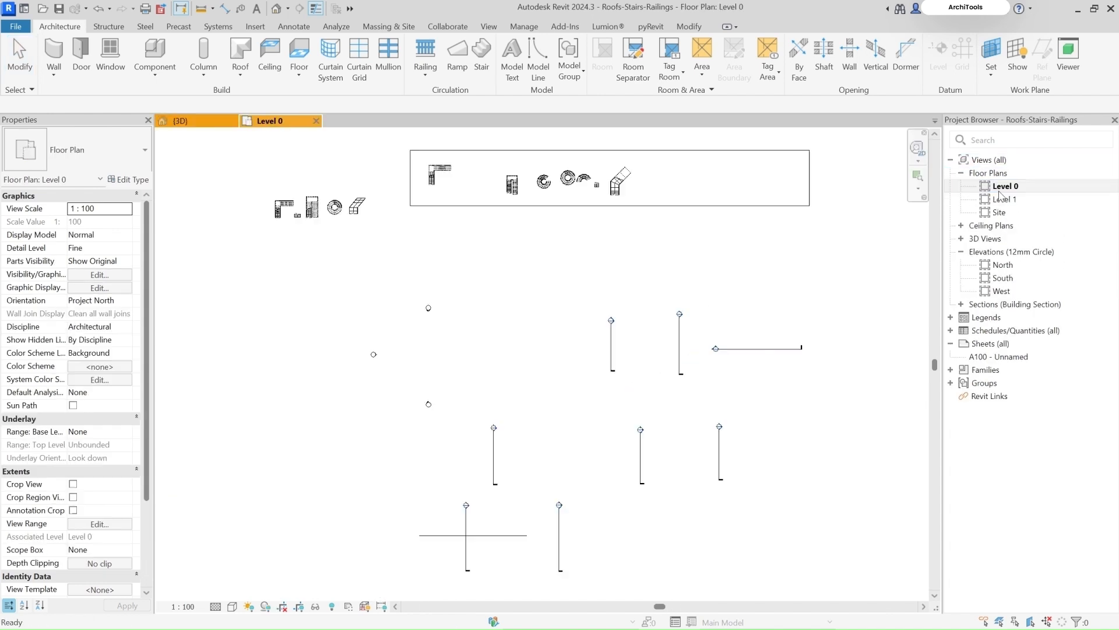
scroll(506, 268, down, 2)
scroll(517, 203, up, 2)
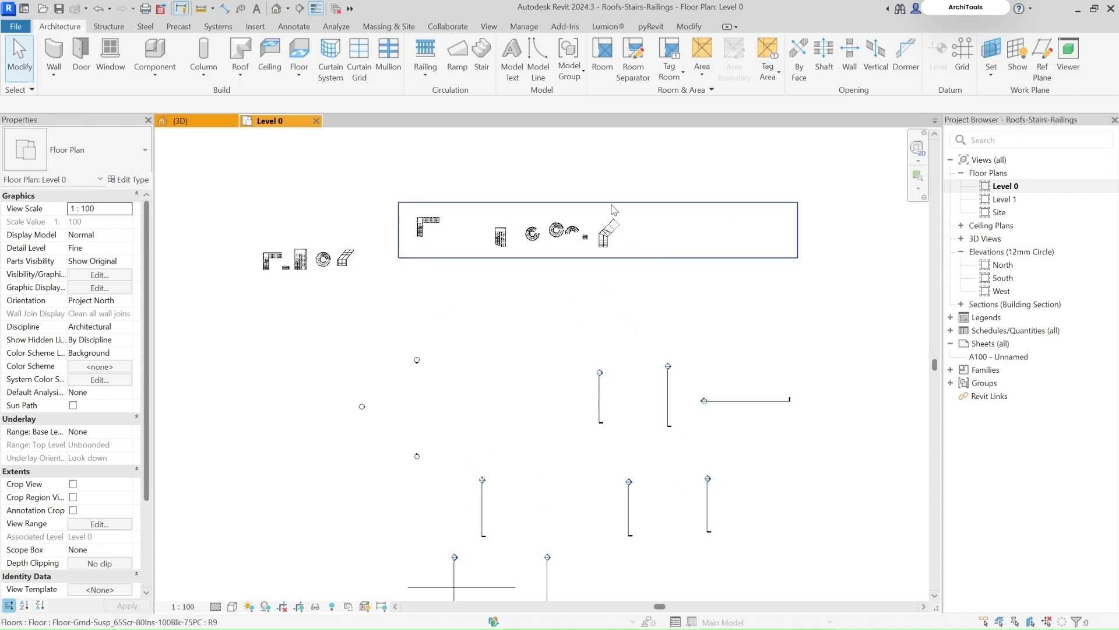
scroll(505, 145, up, 3)
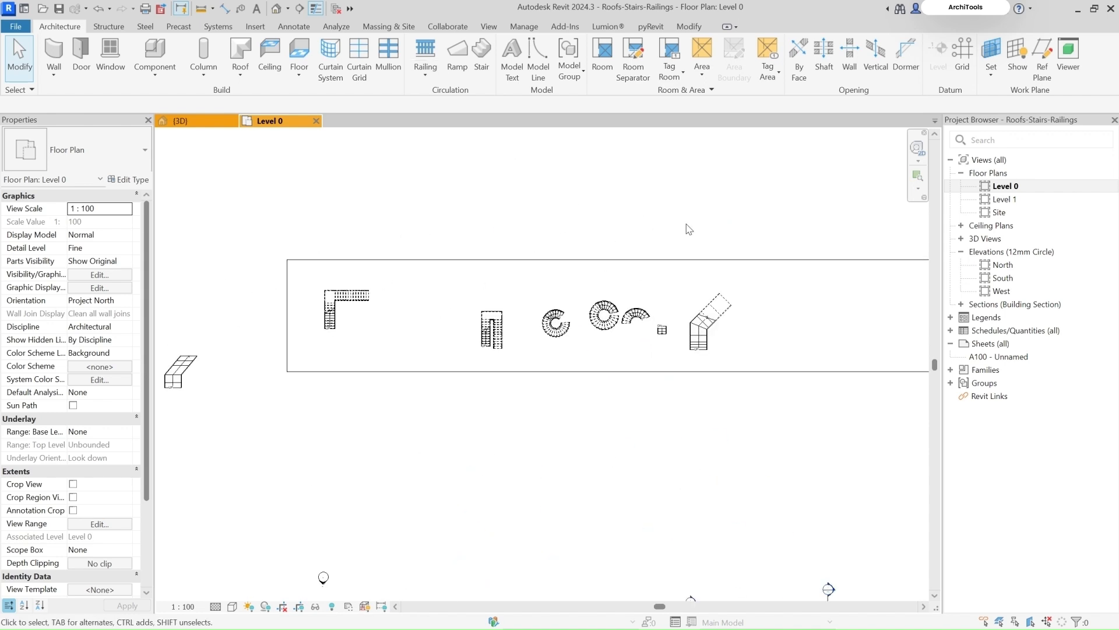
scroll(531, 282, up, 2)
middle_drag(532, 282, 510, 327)
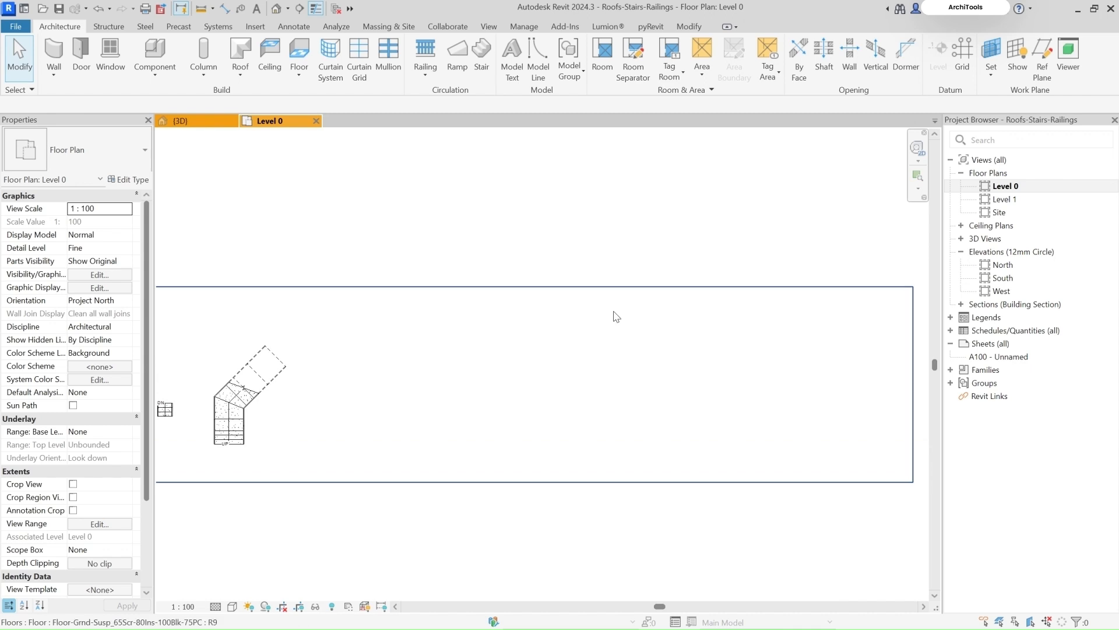
Step: Start a new stair using the Cast-In-Place Stair type Insitu_Concrete_150mm_Waist
click(485, 51)
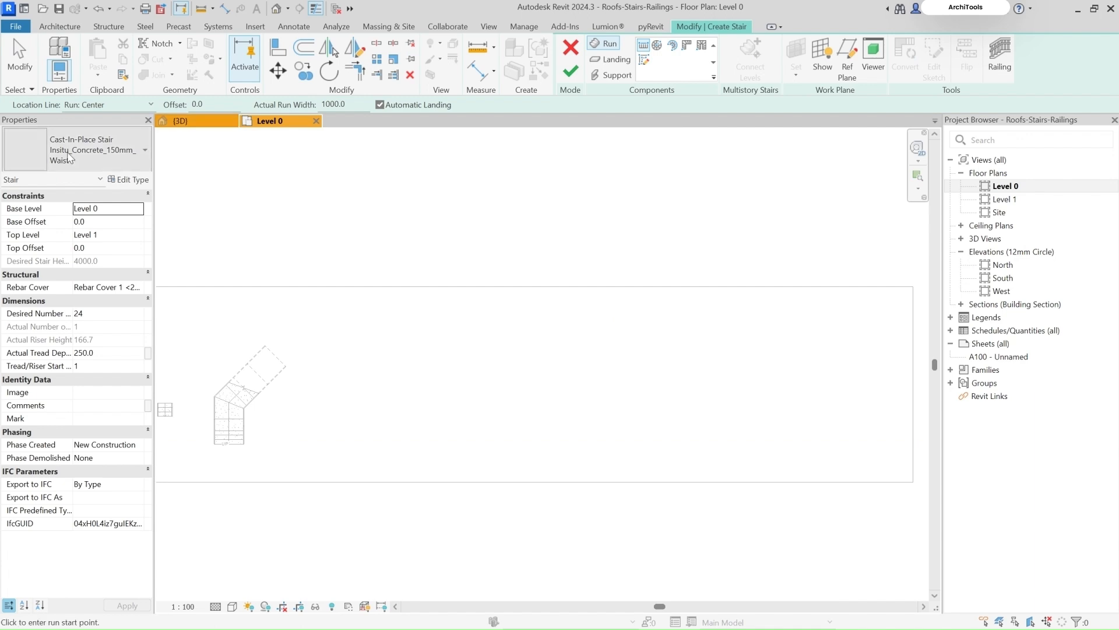
click(73, 156)
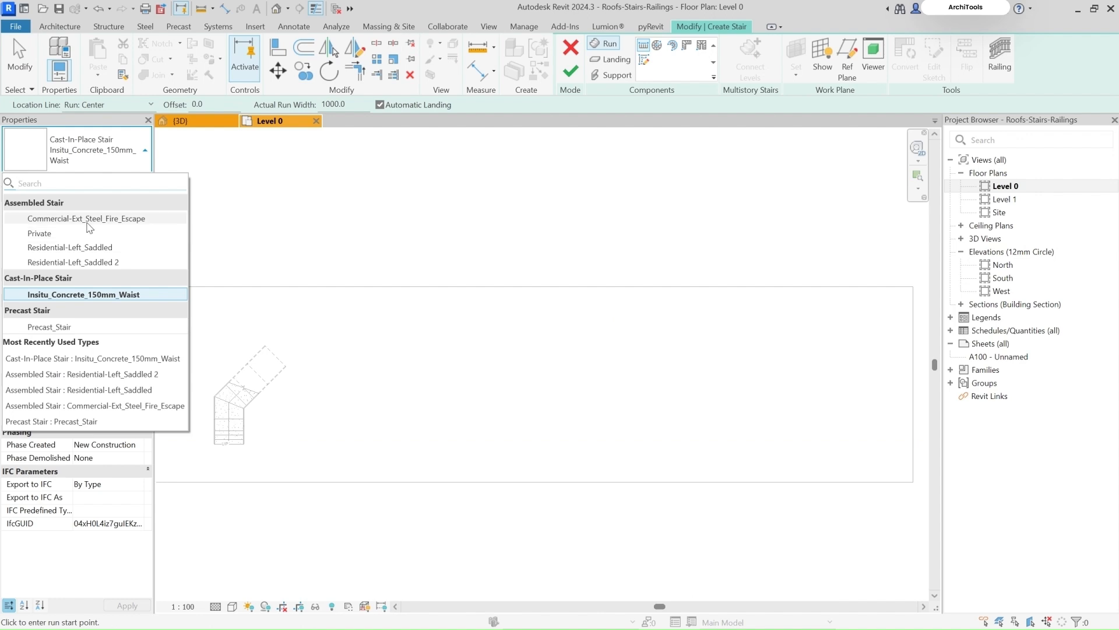
click(88, 294)
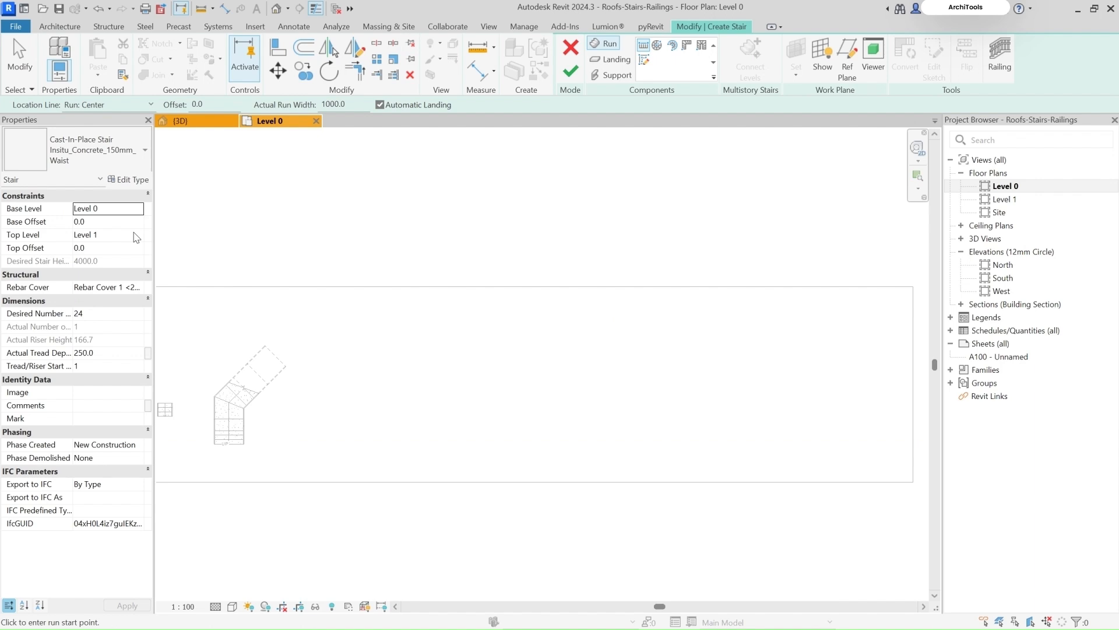
Step: Duplicate the current stair type under the name Insitu_Concrete_150mm_Waist_300mmtread
click(135, 182)
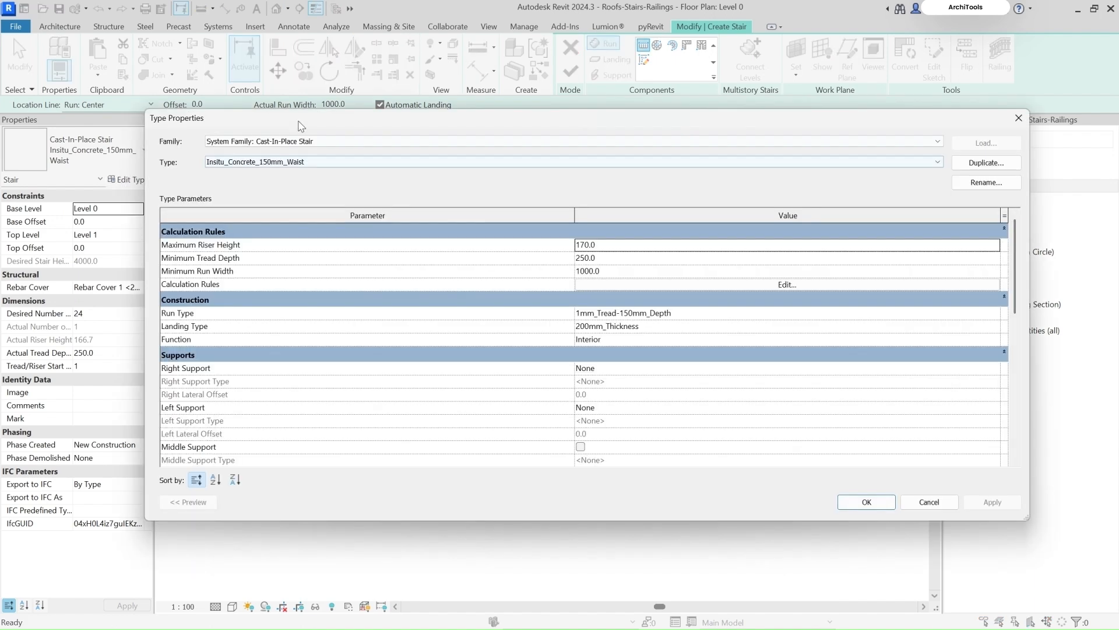
drag(301, 126, 325, 111)
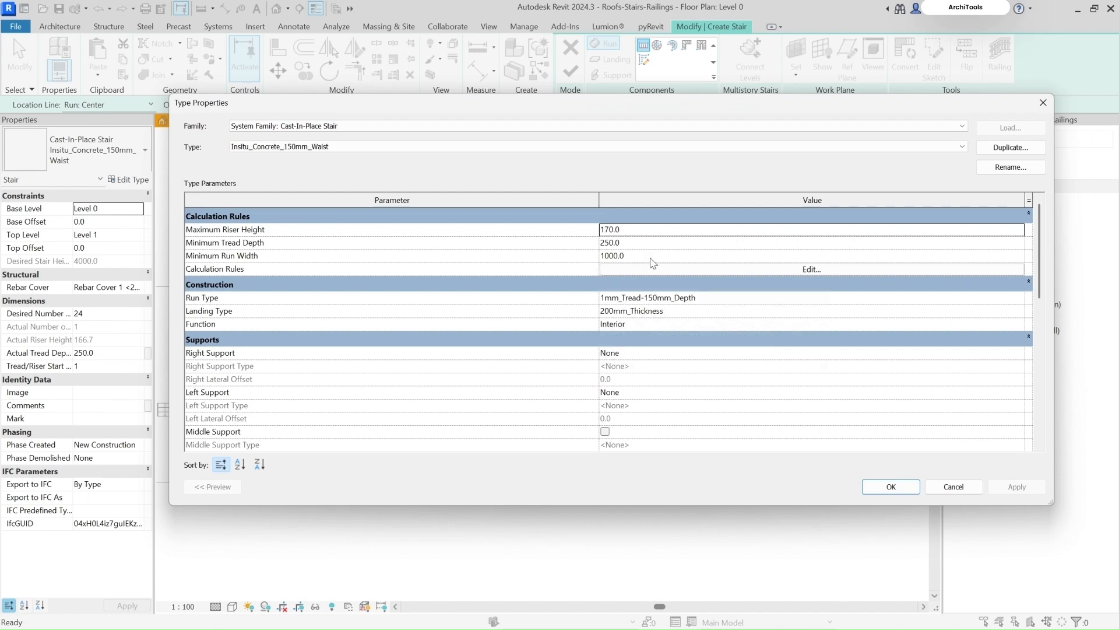
mouse_move(214, 233)
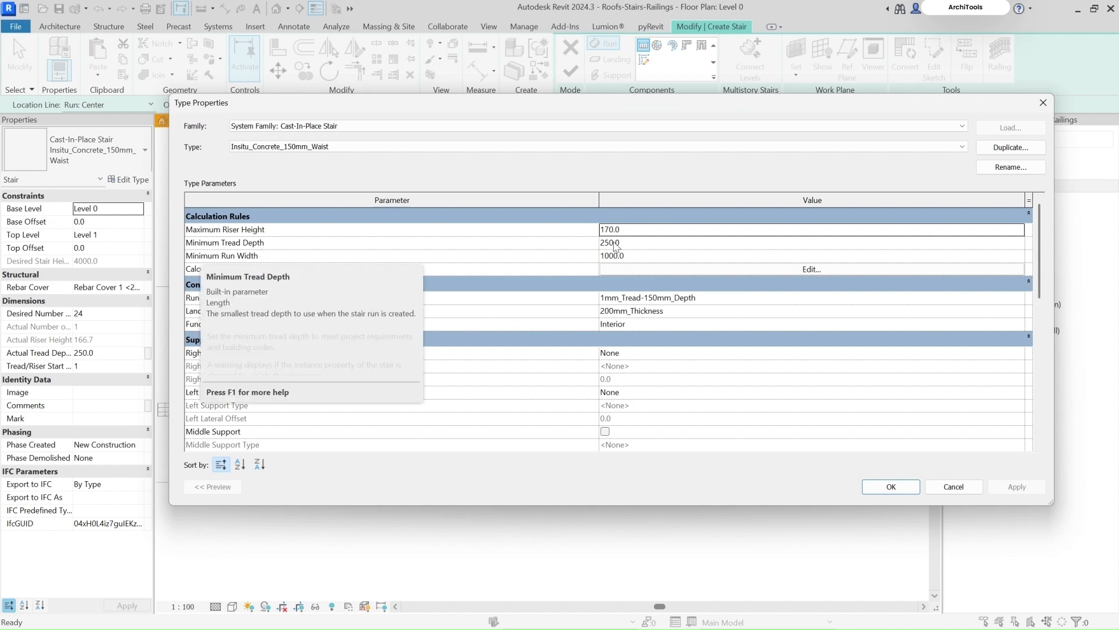
click(632, 245)
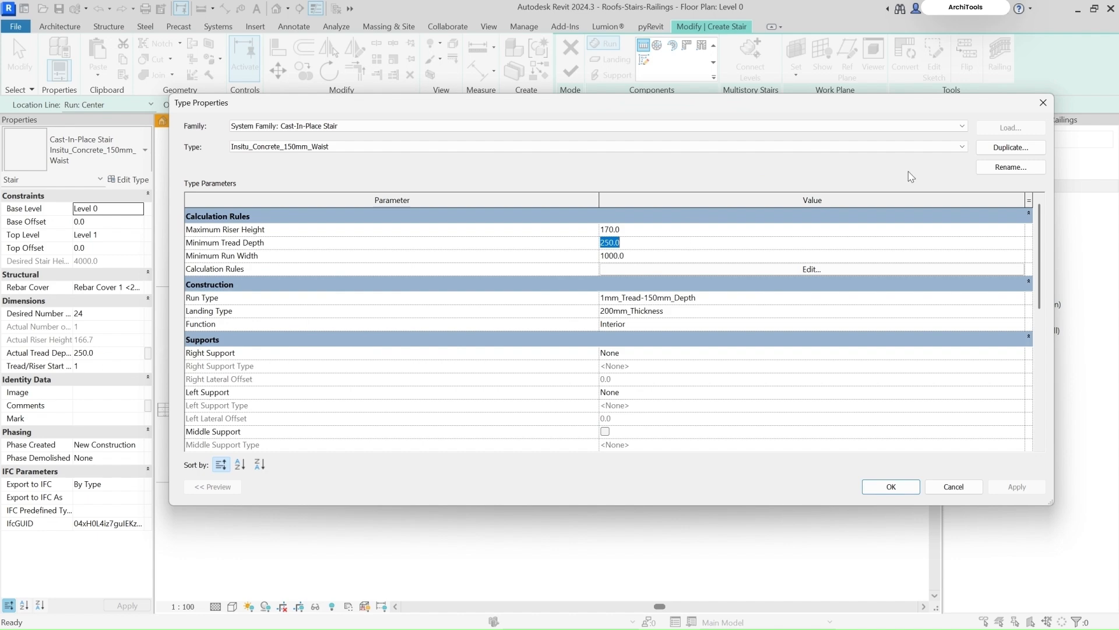
click(998, 149)
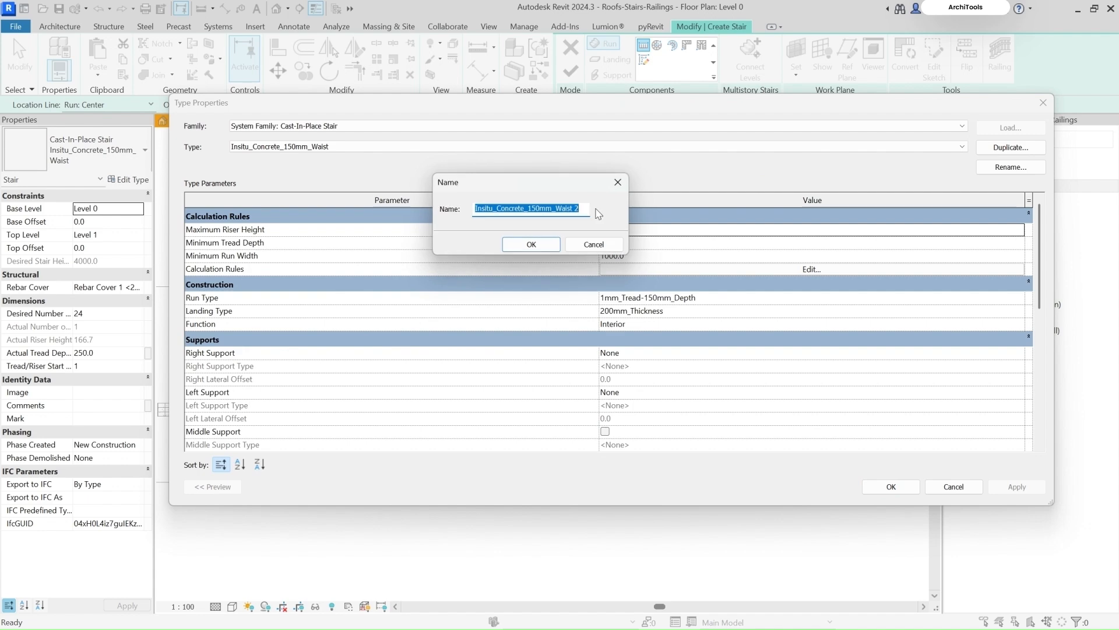
click(583, 208)
key(BackSpace)
key(BackSpace)
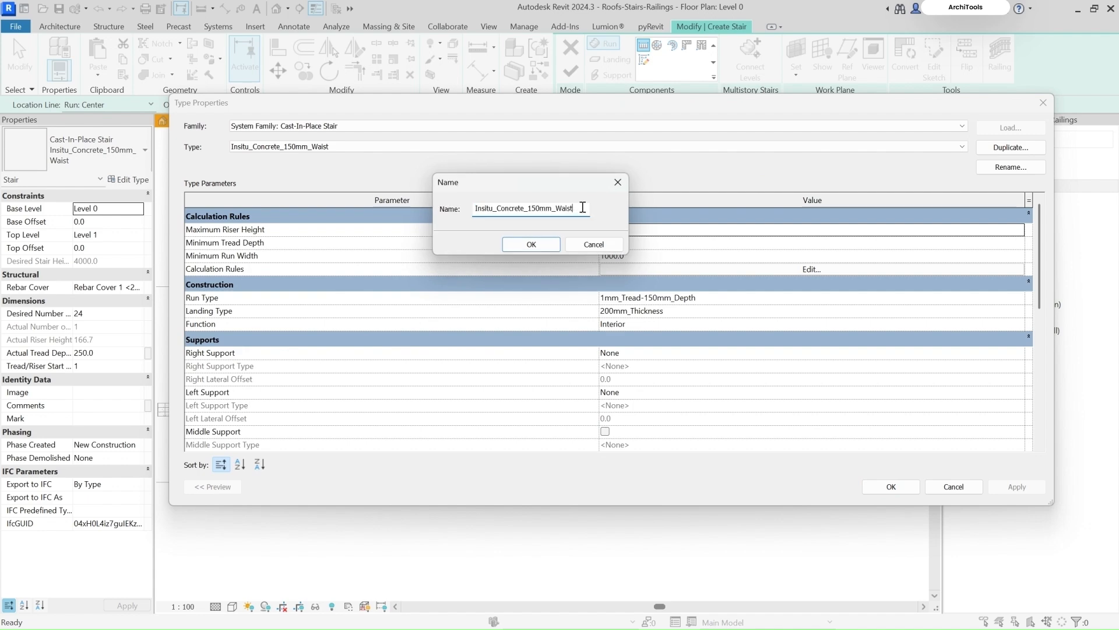
text(_300mmtread)
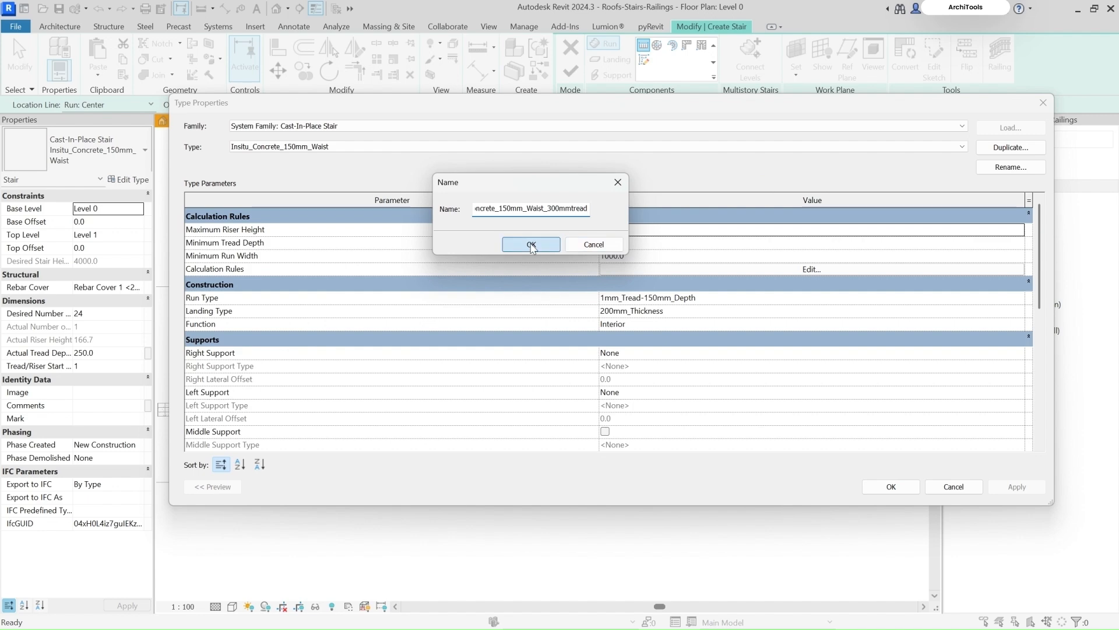
click(531, 245)
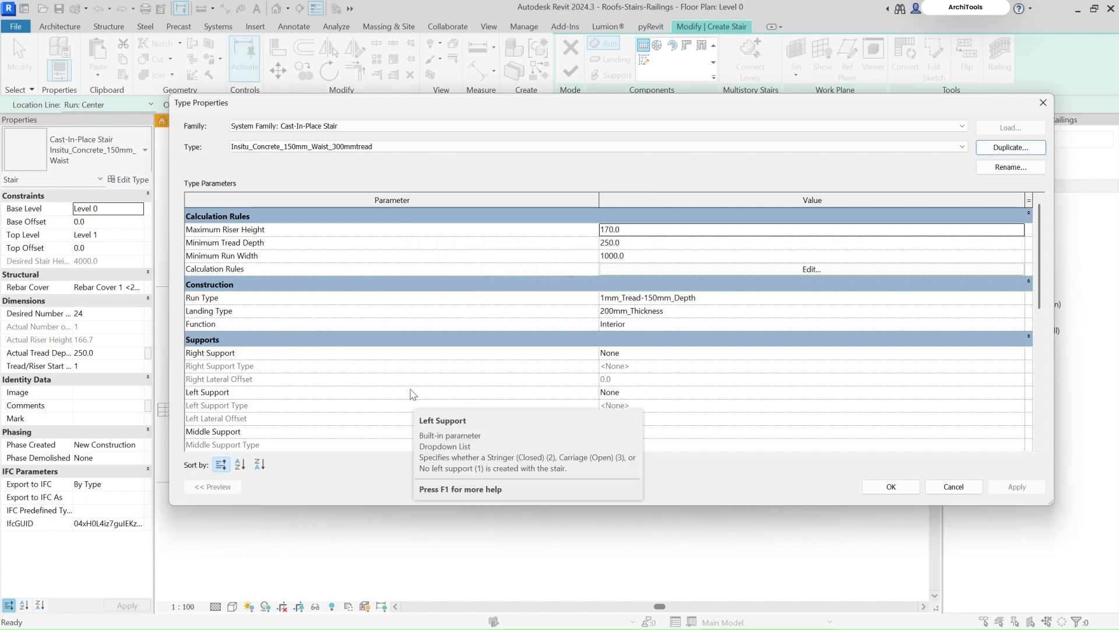
Step: Set the new stair type's minimum tread depth to 300 mm and minimum run width to 1200 mm
click(644, 241)
text(300)
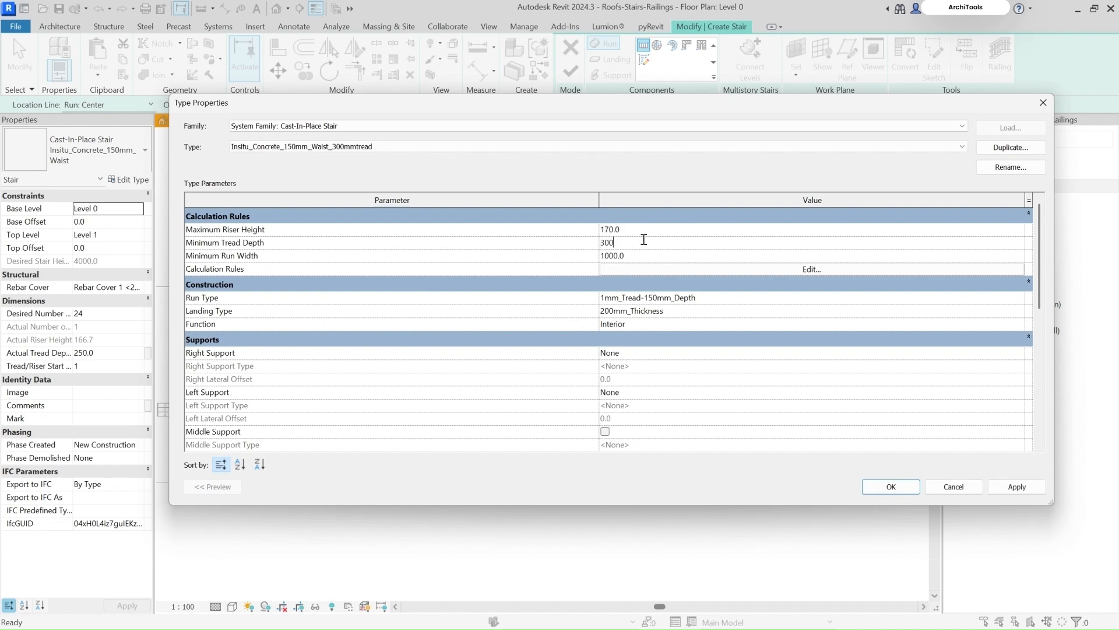
click(647, 256)
text(1200)
click(889, 488)
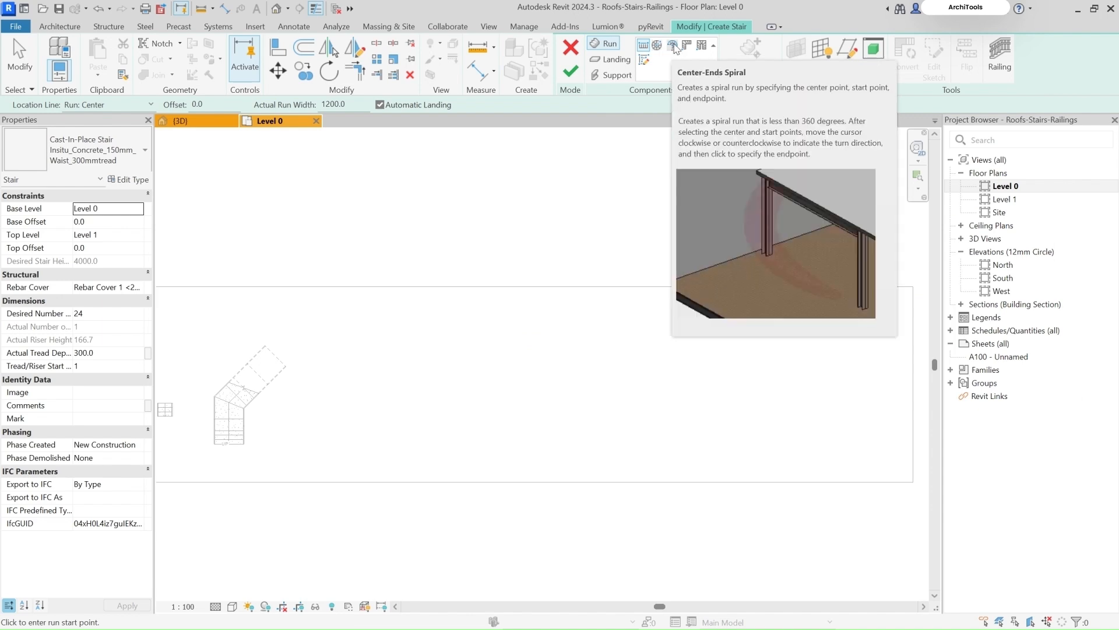
Step: Draw a straight first run of 12 risers, 3600 mm long, vertically up the plan on the empty slab area
click(406, 429)
scroll(428, 373, up, 3)
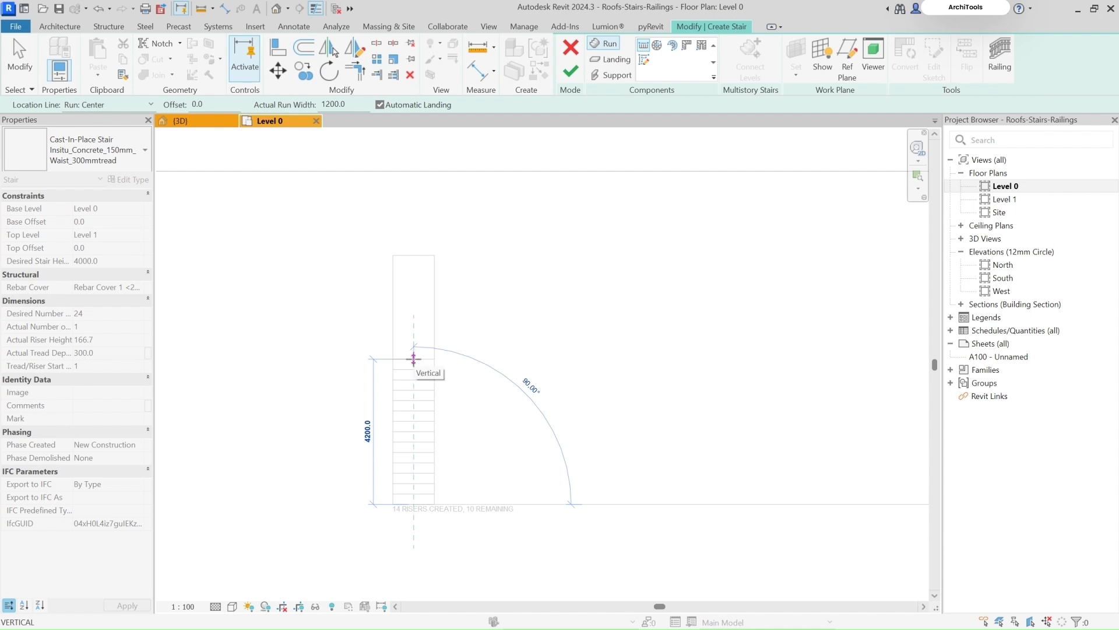
scroll(415, 401, up, 1)
scroll(415, 402, up, 1)
scroll(412, 337, down, 1)
scroll(413, 366, up, 1)
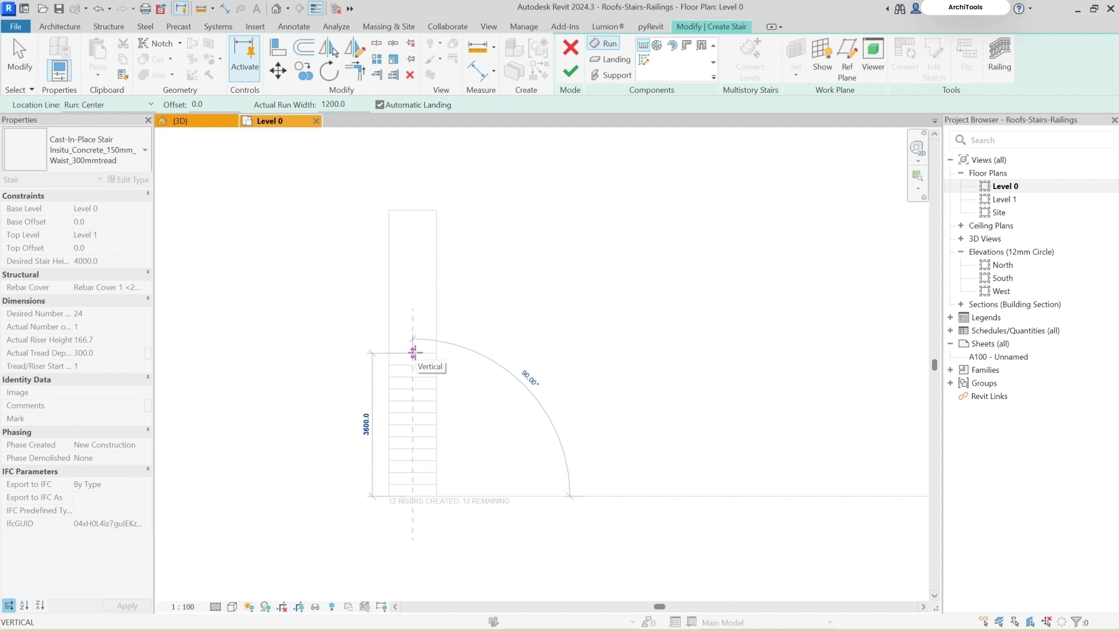
click(414, 352)
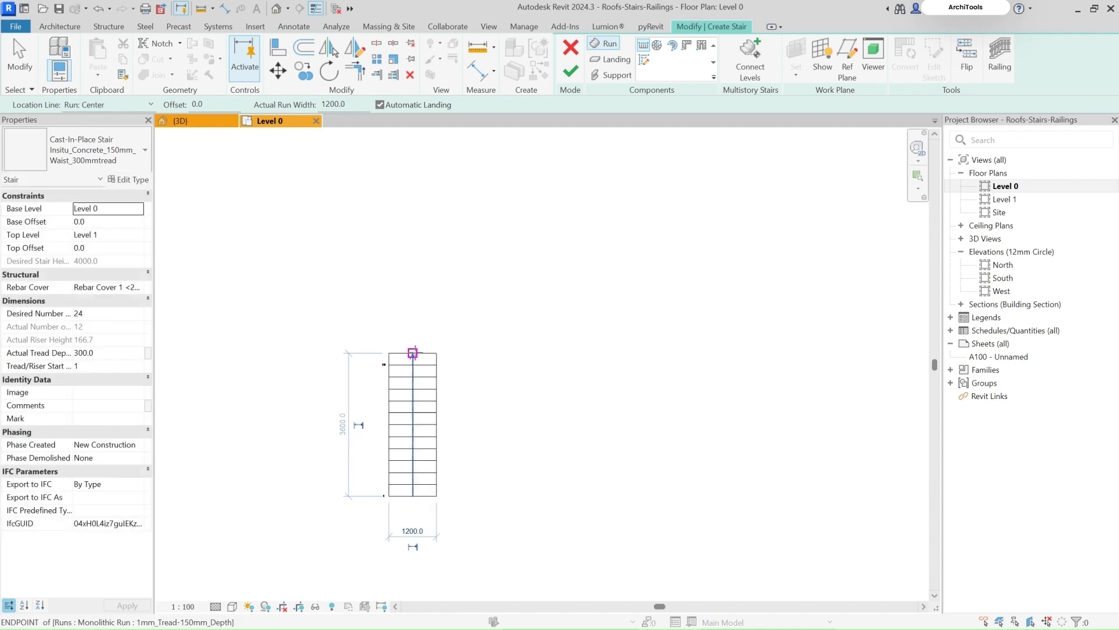
Step: Draw a parallel second run with the remaining 12 risers heading back down, with an automatic landing joining both runs
click(482, 353)
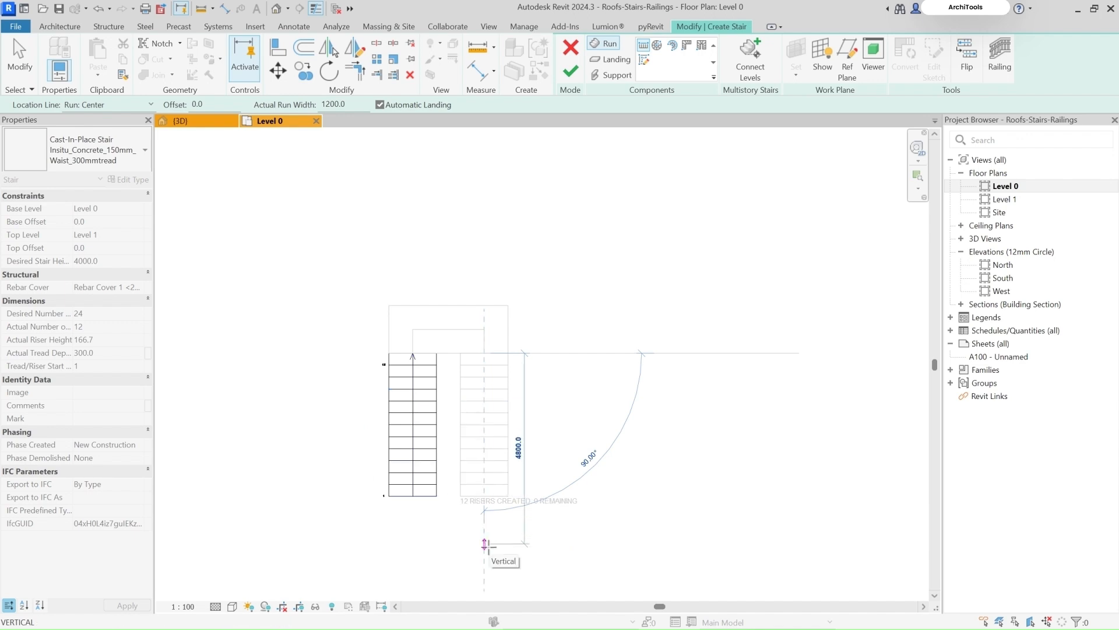
click(484, 544)
key(Escape)
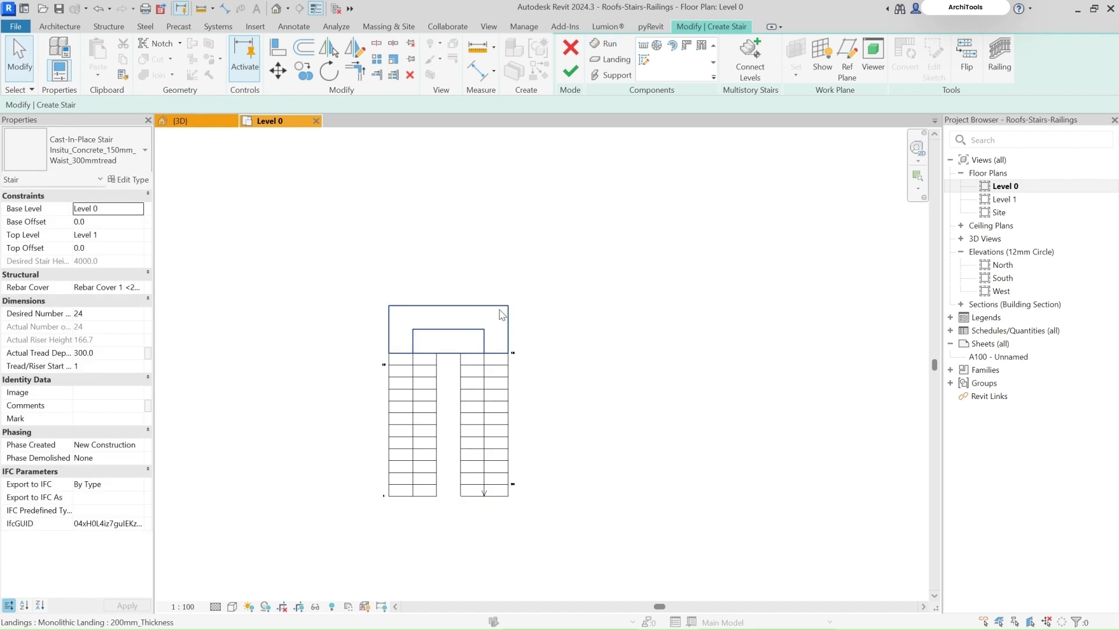
Step: Move the second run horizontally until its inner edge touches the inner edge of the first run
scroll(462, 454, up, 1)
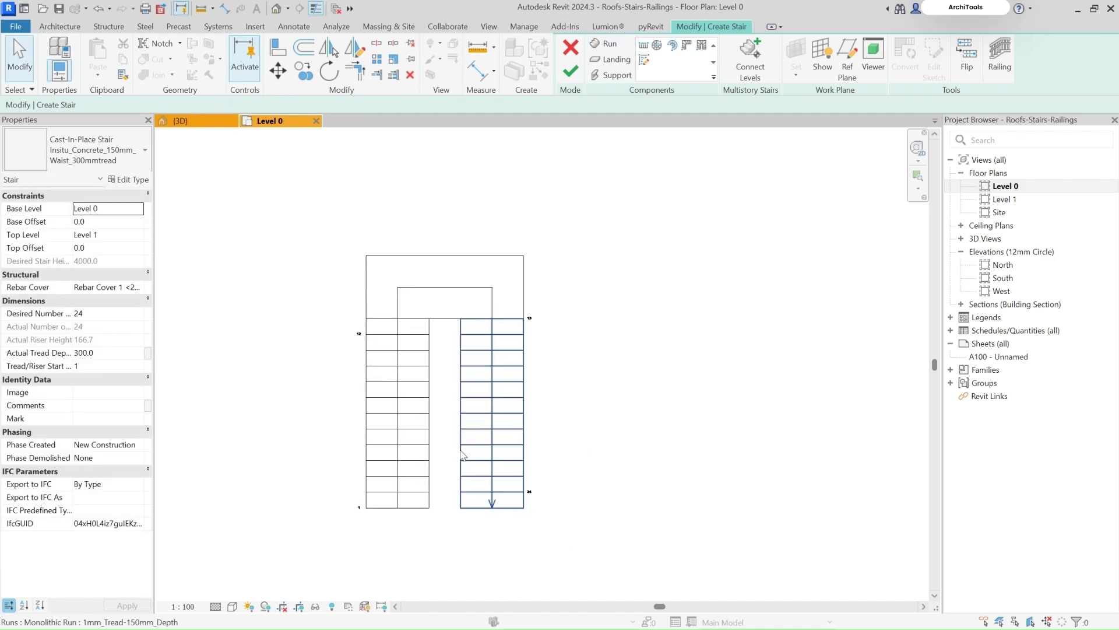
scroll(487, 350, up, 1)
click(498, 315)
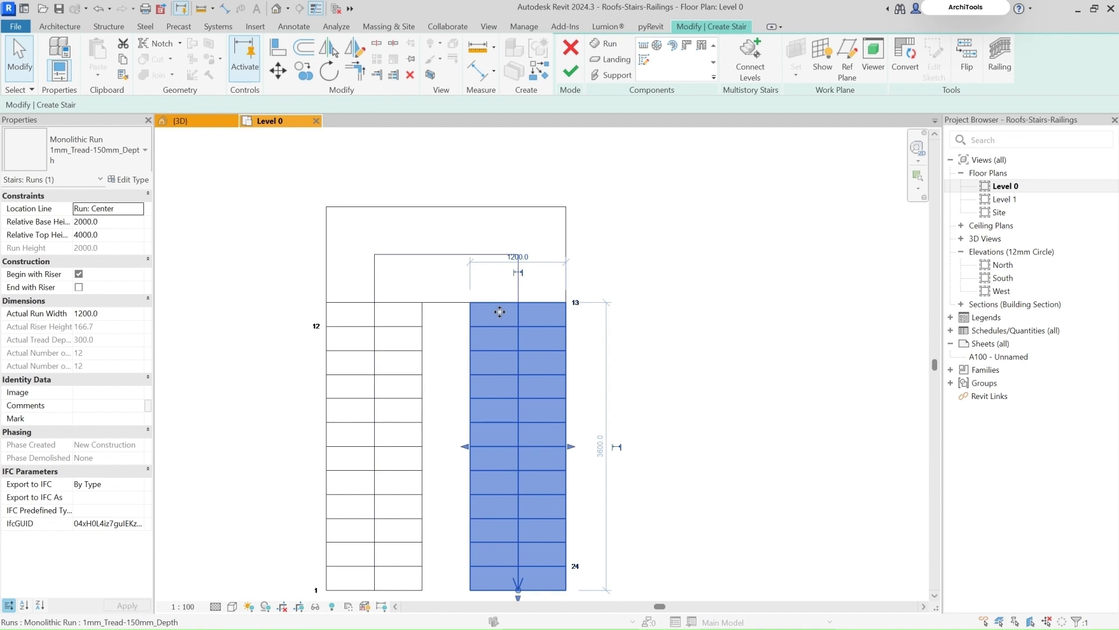
key(Escape)
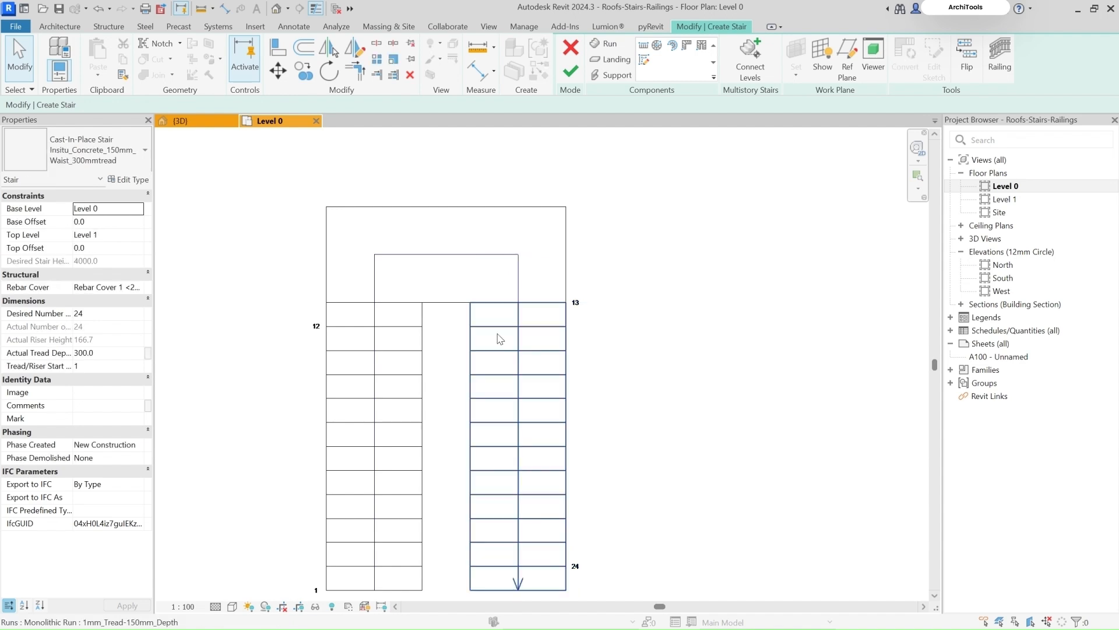
click(493, 331)
key(Escape)
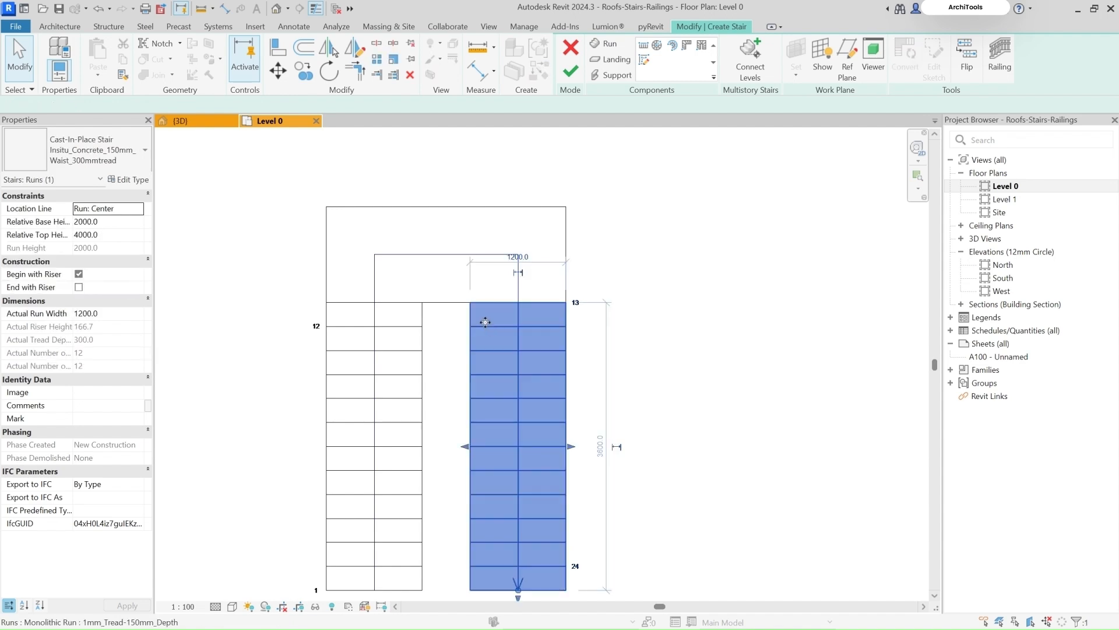
click(486, 323)
key(m)
key(v)
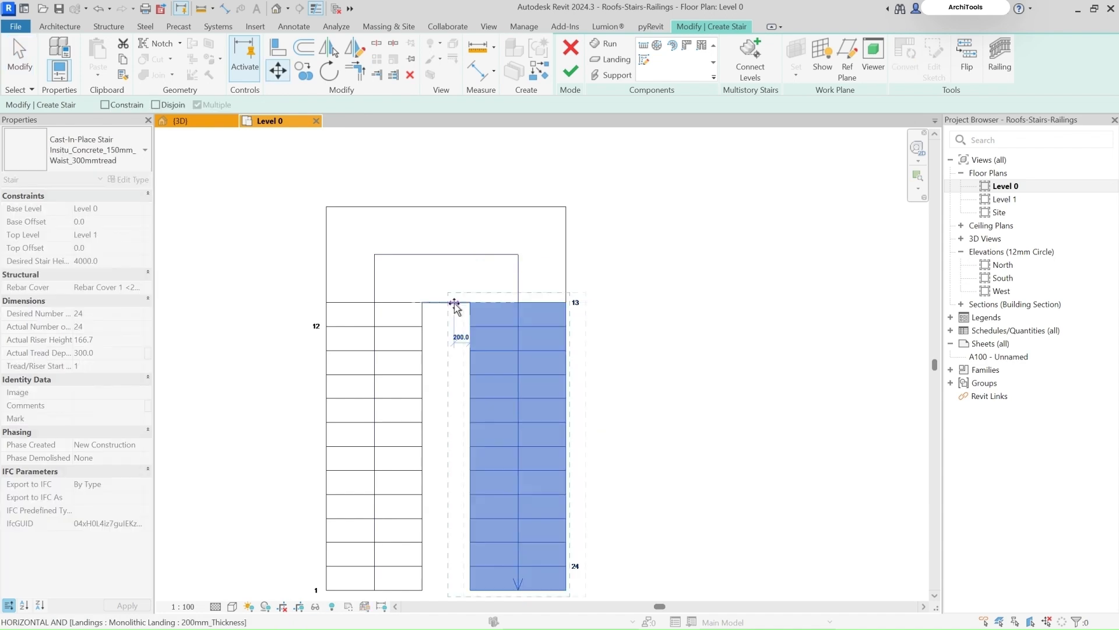
click(422, 303)
Step: Move the second run 150 mm horizontally away from the first run
key(m)
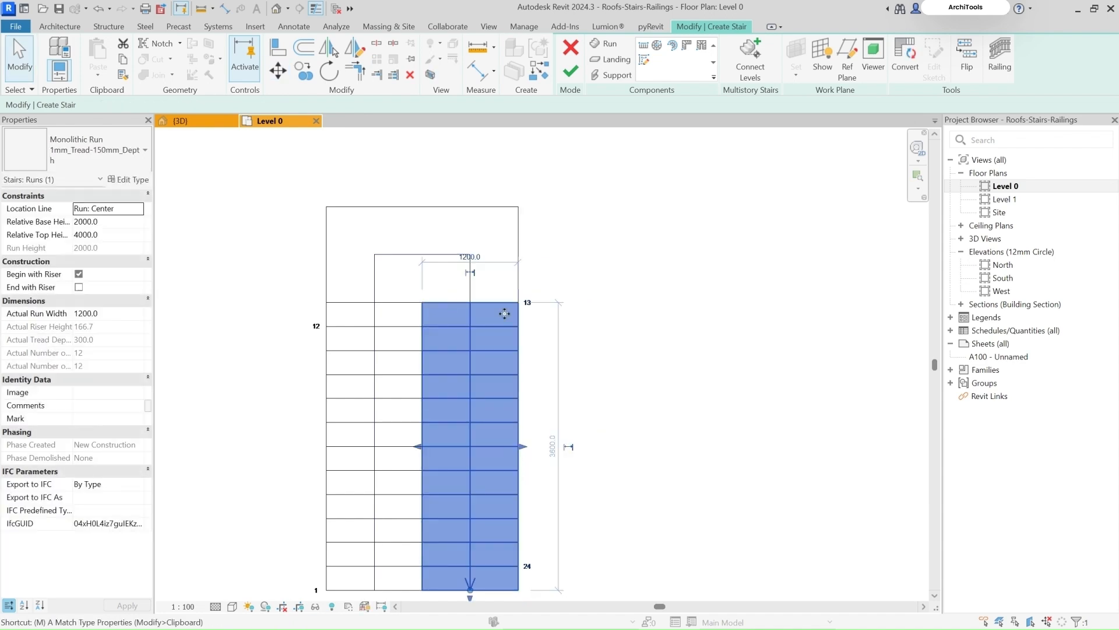
key(v)
click(422, 303)
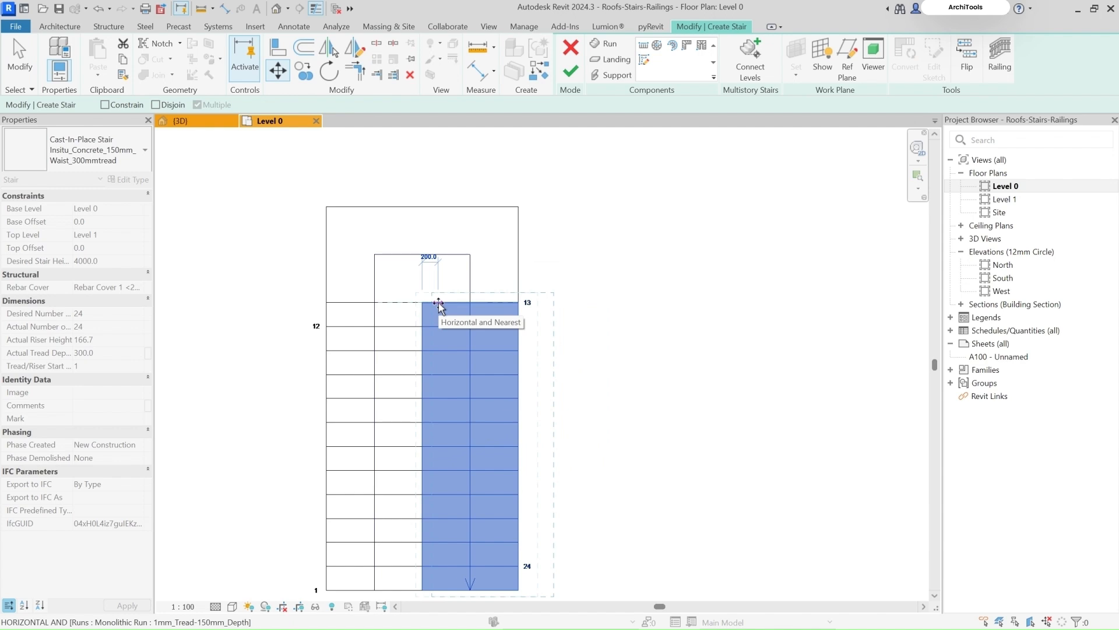
text(150)
key(Return)
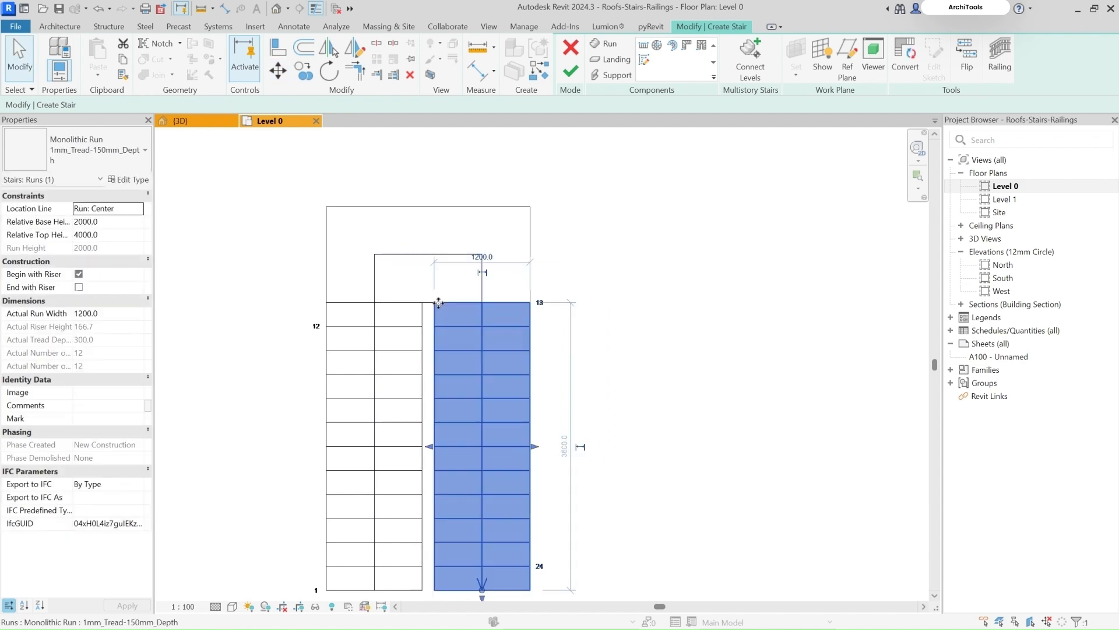
Step: Deselect the second run and finish the U-shaped stair
scroll(461, 291, down, 3)
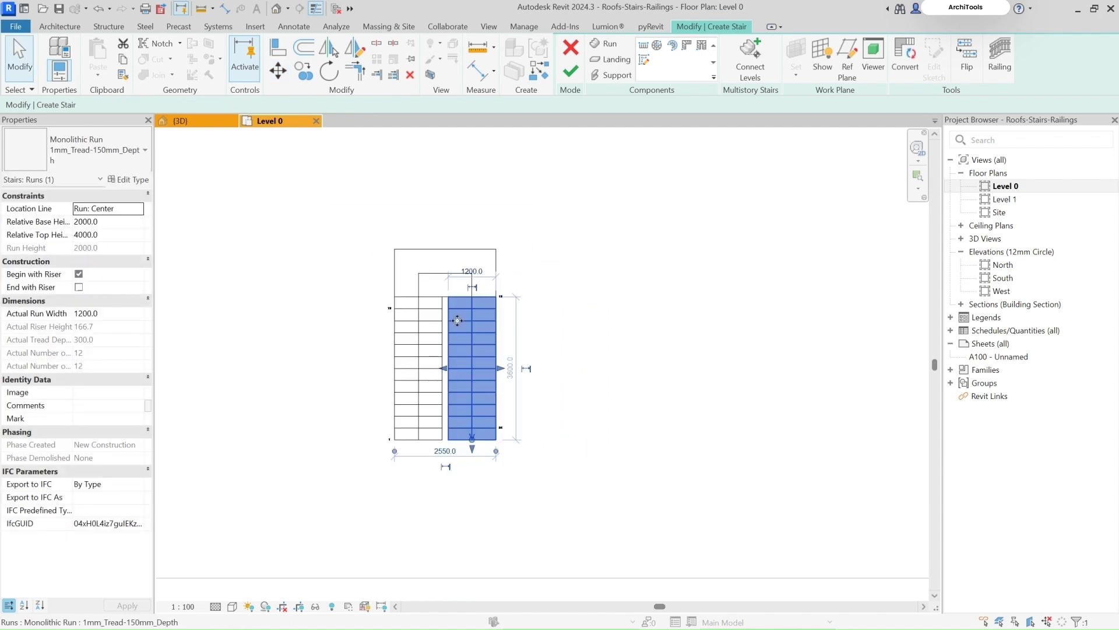
key(Escape)
scroll(399, 338, up, 2)
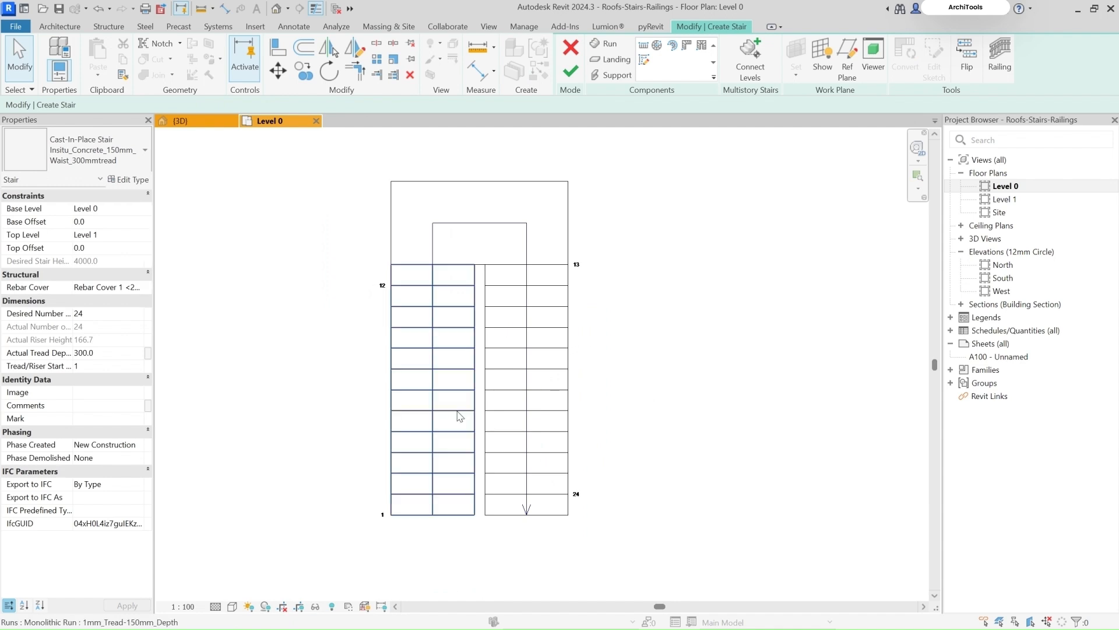
middle_drag(457, 411, 437, 375)
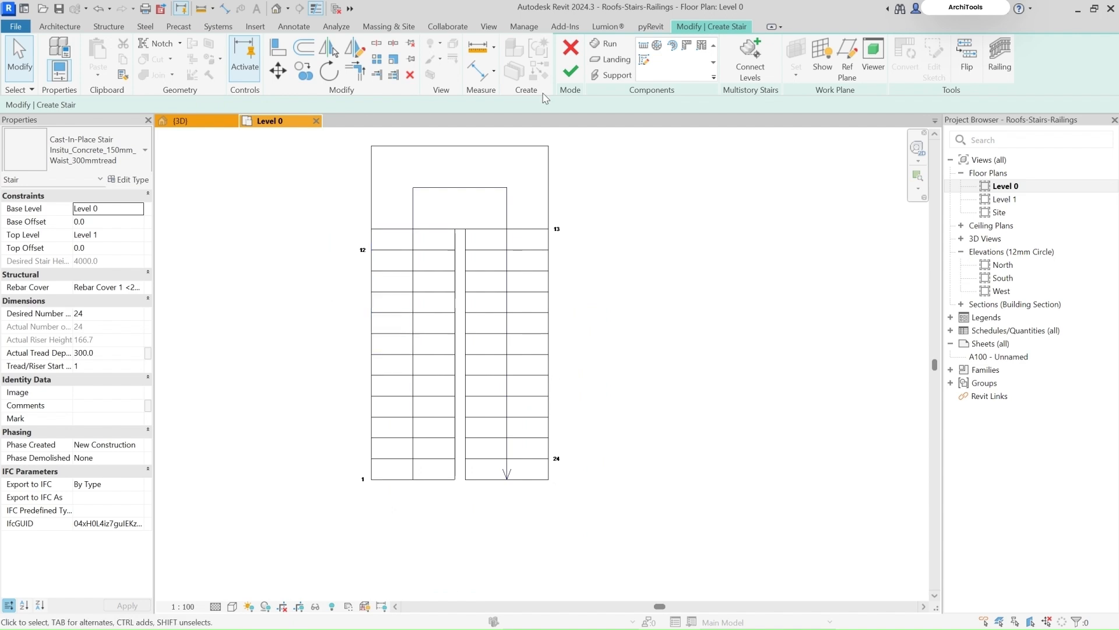
click(571, 72)
Step: Check the first run's width and tread depth with aligned dimension previews, without placing any dimension
key(d)
key(i)
scroll(373, 472, up, 4)
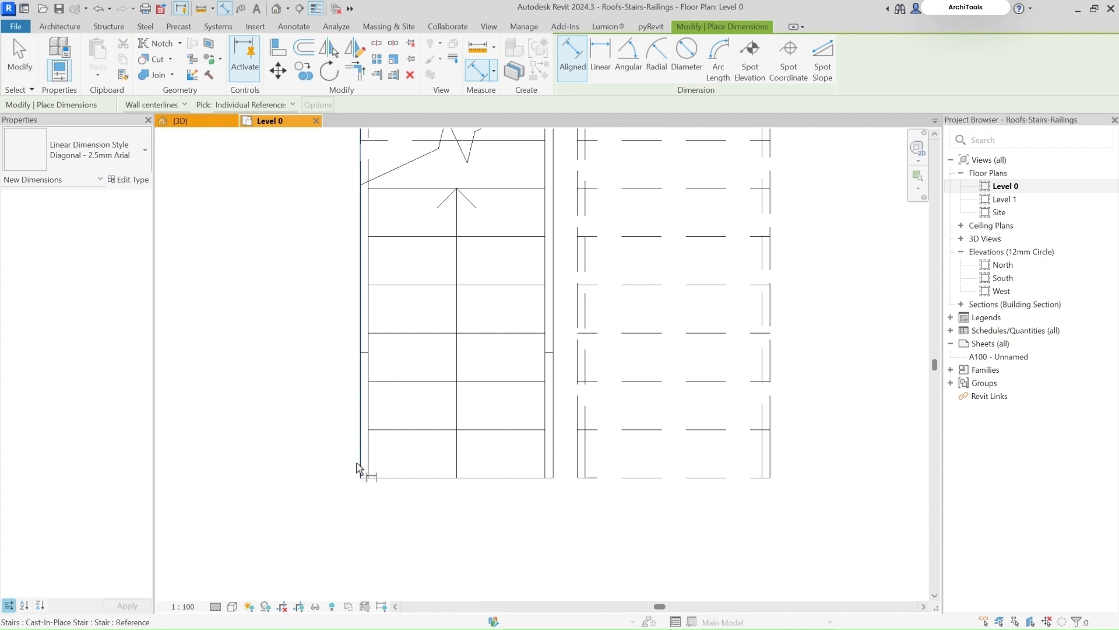
click(554, 454)
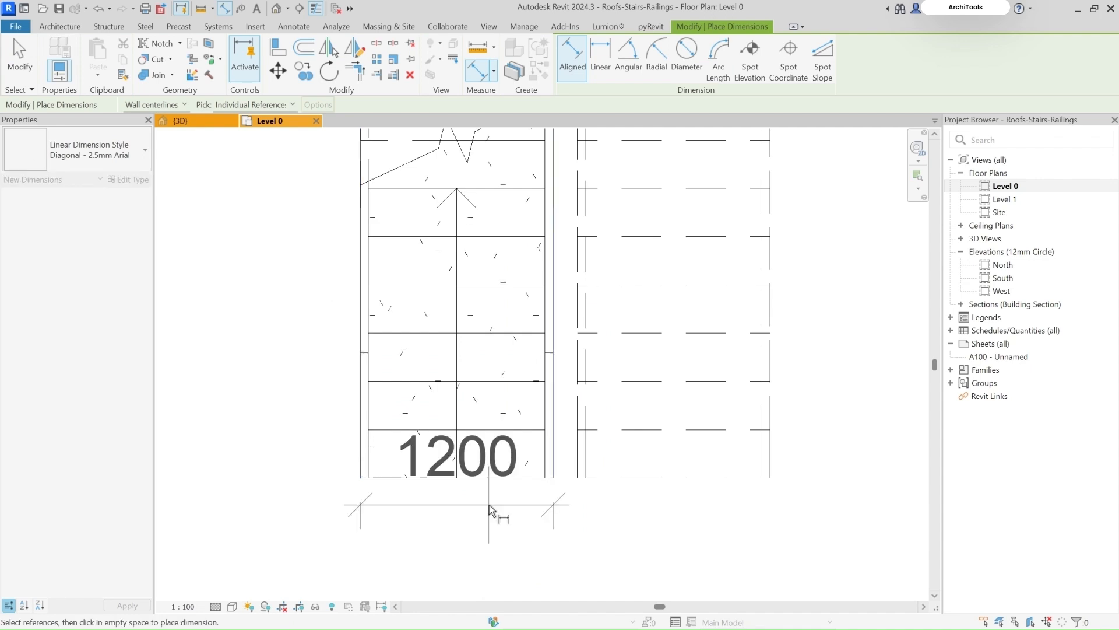
key(Escape)
click(497, 478)
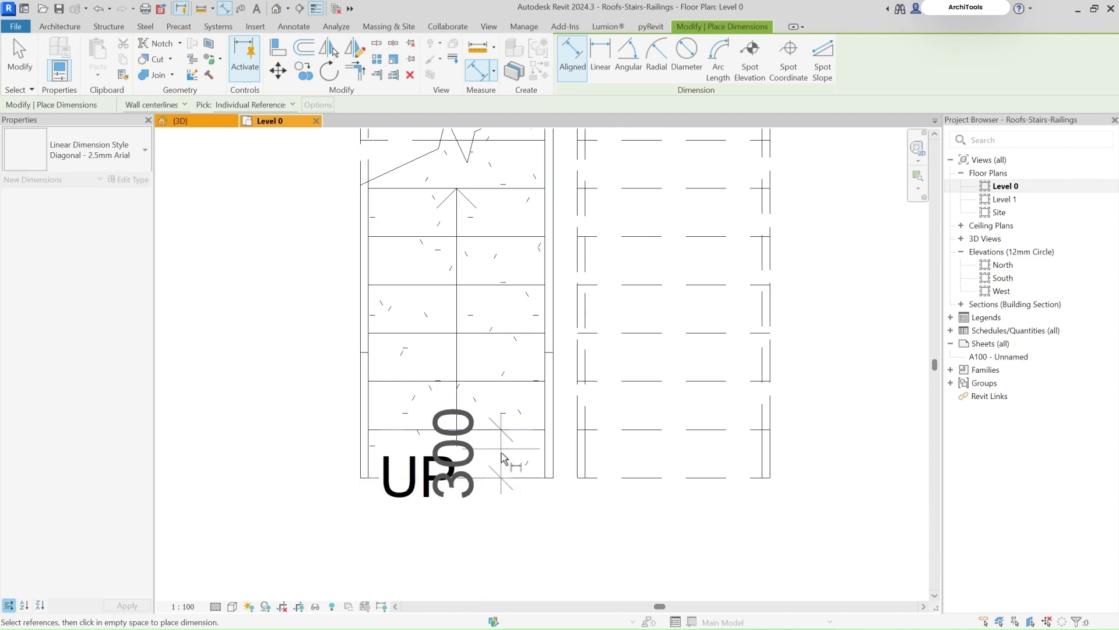
key(Escape)
key(Escape)
Step: Change both the inner and outer railings of the U-shaped stair to the 900mm_Pipe type
scroll(516, 397, down, 4)
scroll(551, 349, down, 2)
middle_drag(586, 283, 538, 366)
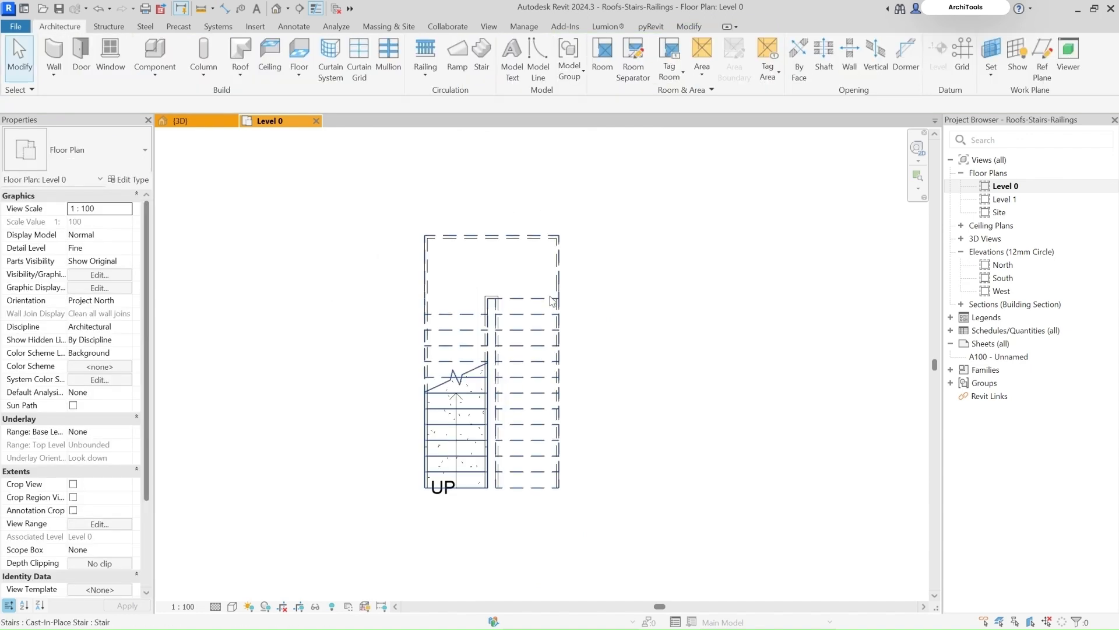
scroll(463, 296, down, 1)
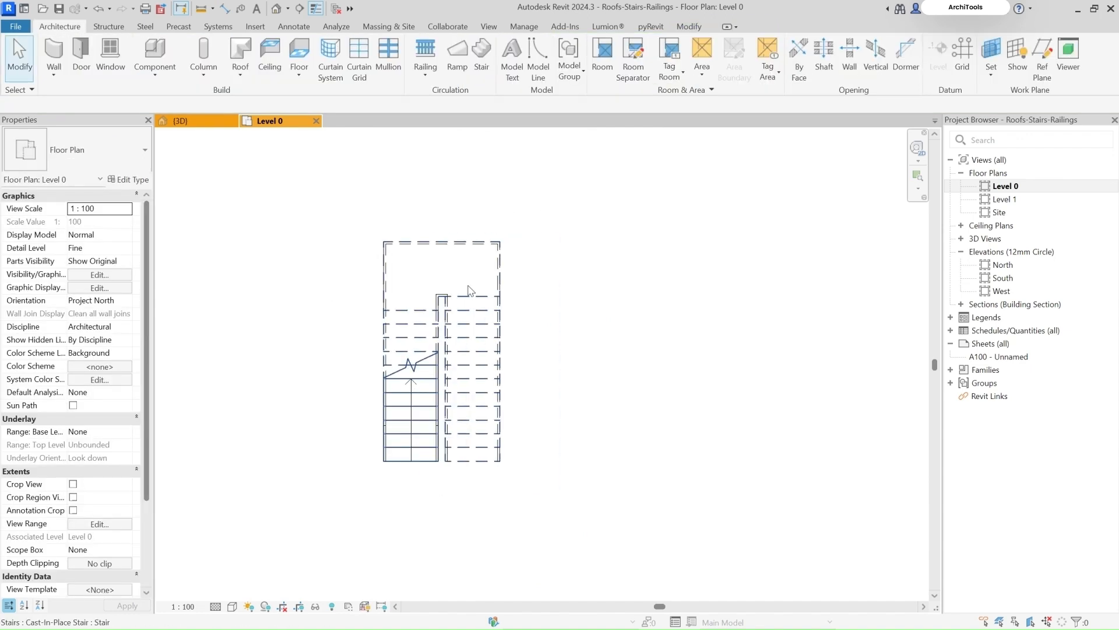
click(475, 316)
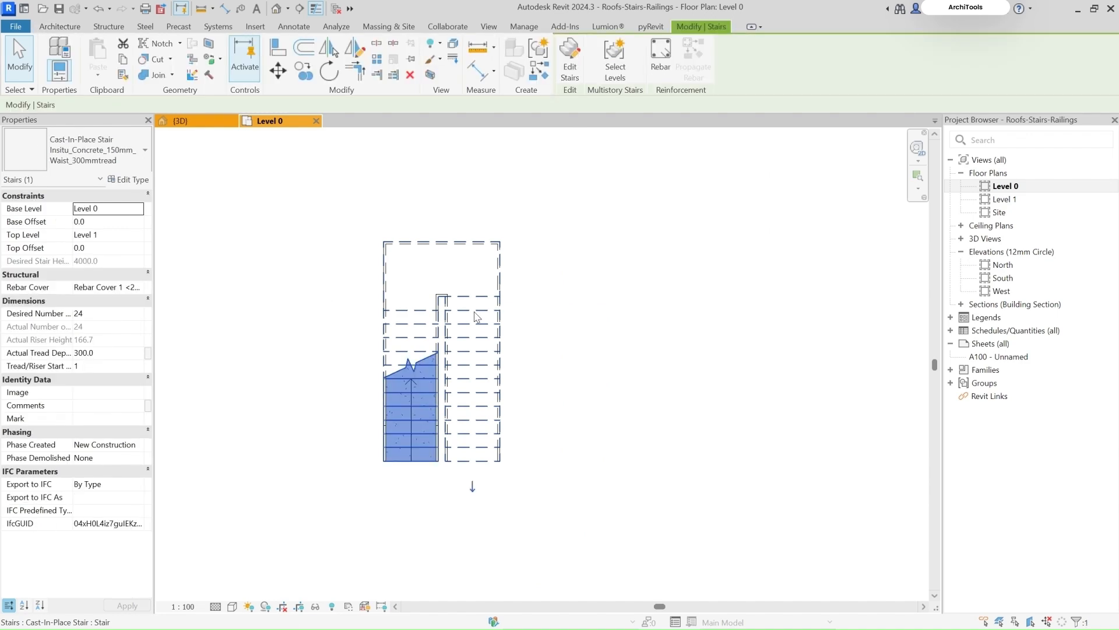
key(Escape)
scroll(446, 315, up, 4)
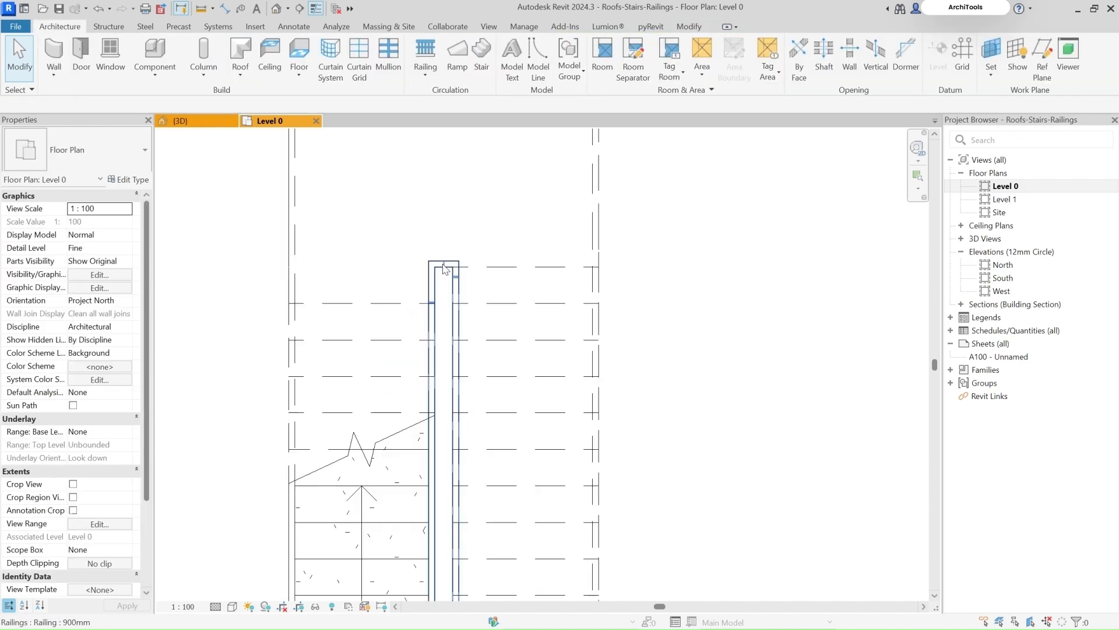
click(446, 270)
scroll(506, 401, down, 2)
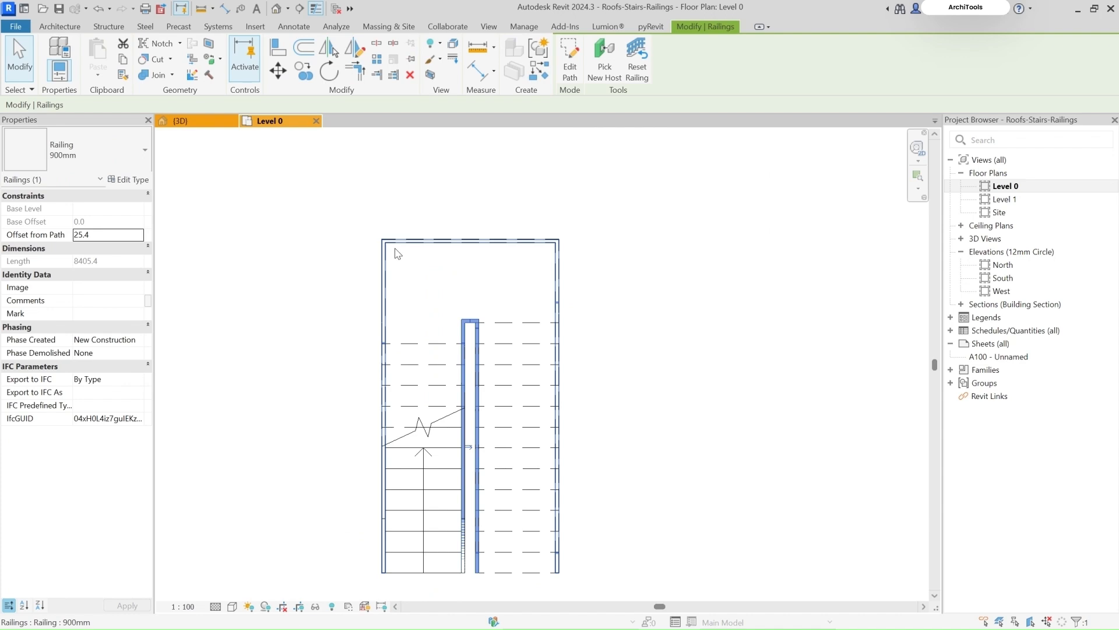
scroll(396, 253, up, 1)
ctrl+click(379, 250)
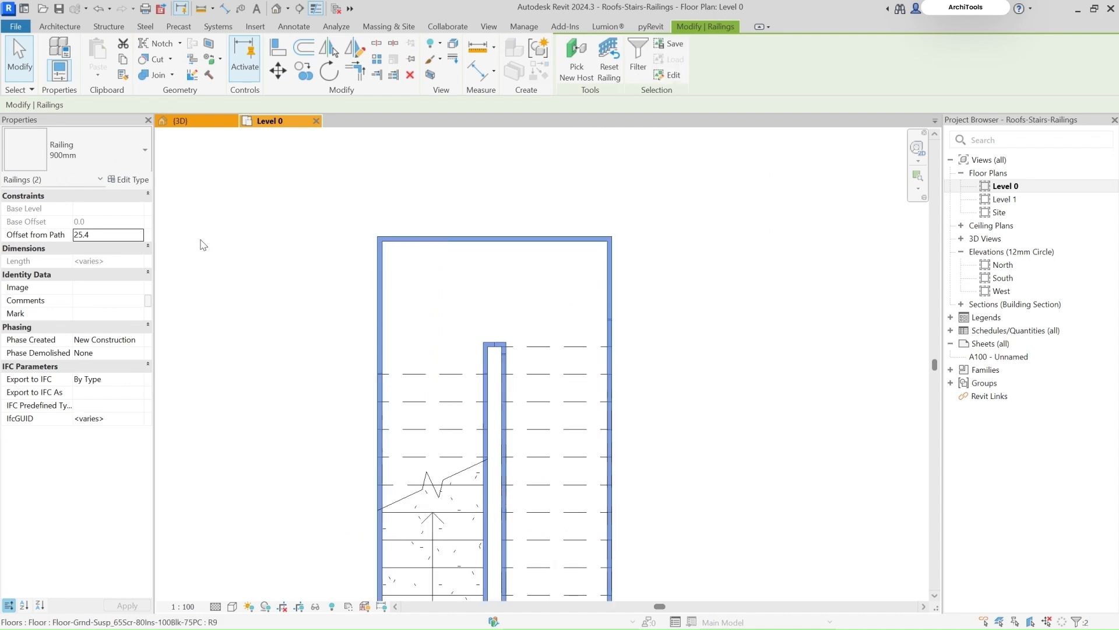
scroll(483, 278, down, 1)
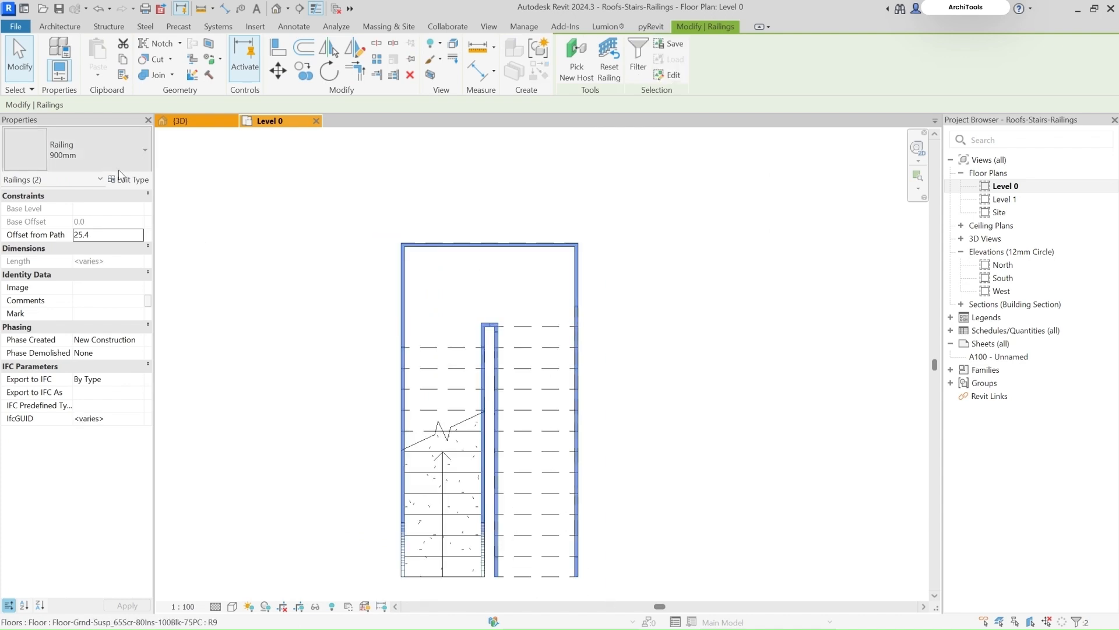
click(119, 167)
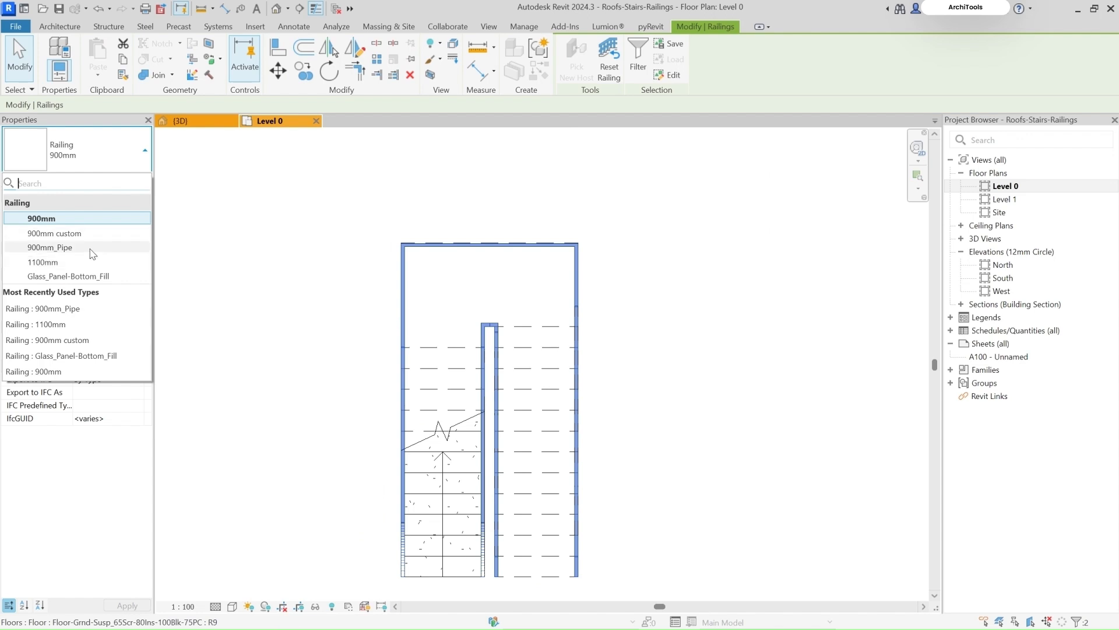
click(58, 247)
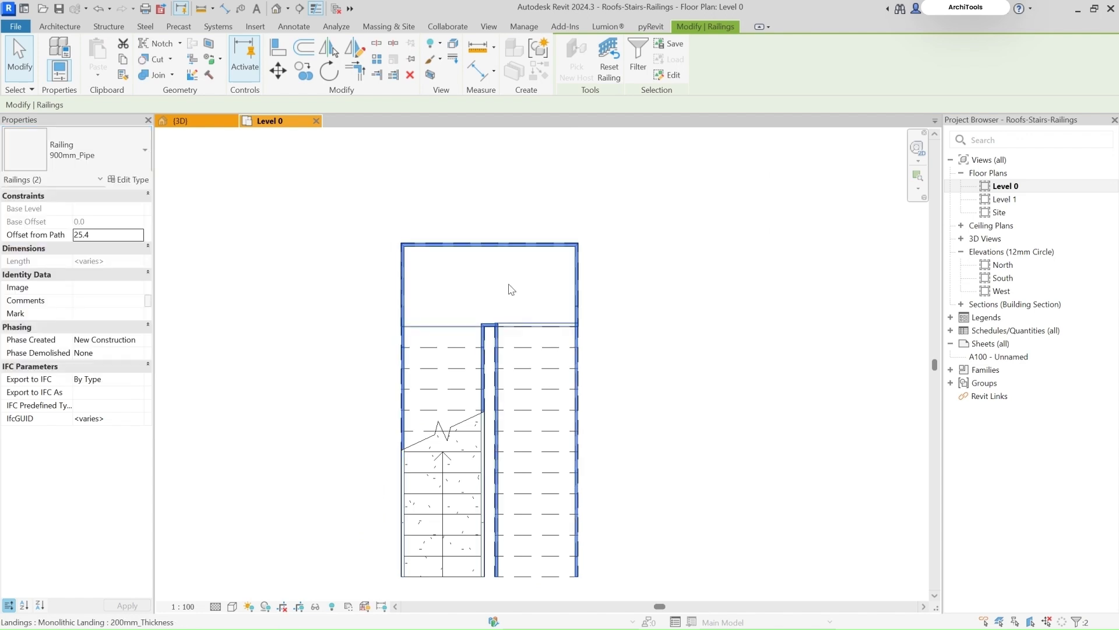
Step: Isolate the two selected railings in a section-boxed 3D view, and return to the Level 0 plan
click(430, 75)
mouse_move(535, 177)
shift+middle_down()
mouse_move(696, 434)
mouse_move(352, 418)
mouse_move(665, 424)
mouse_move(833, 390)
mouse_move(471, 458)
shift+middle_up()
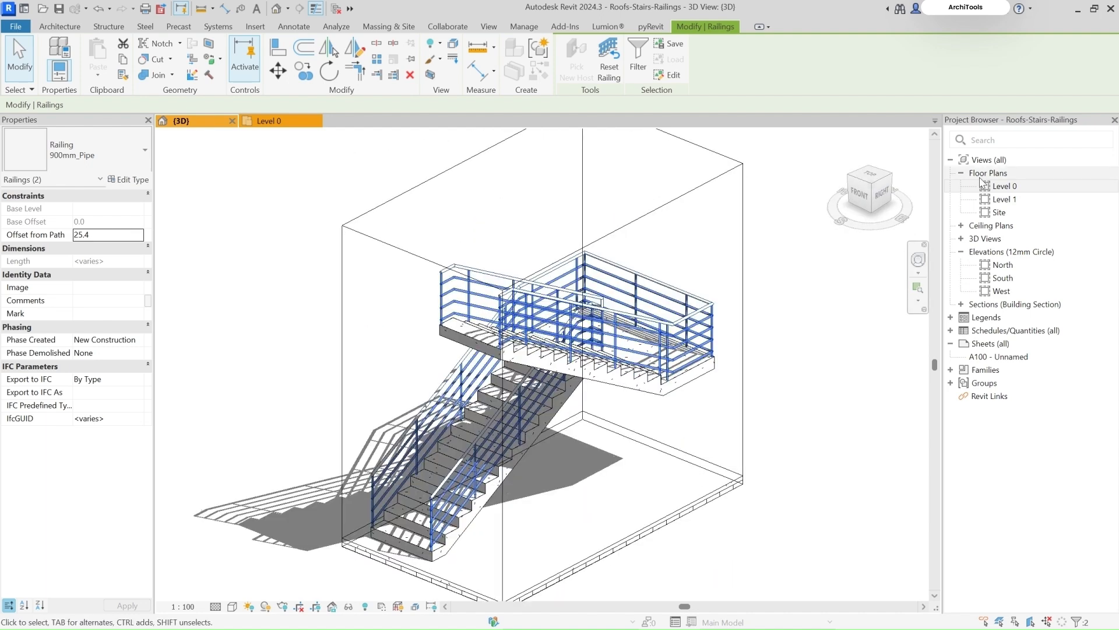
double_click(984, 185)
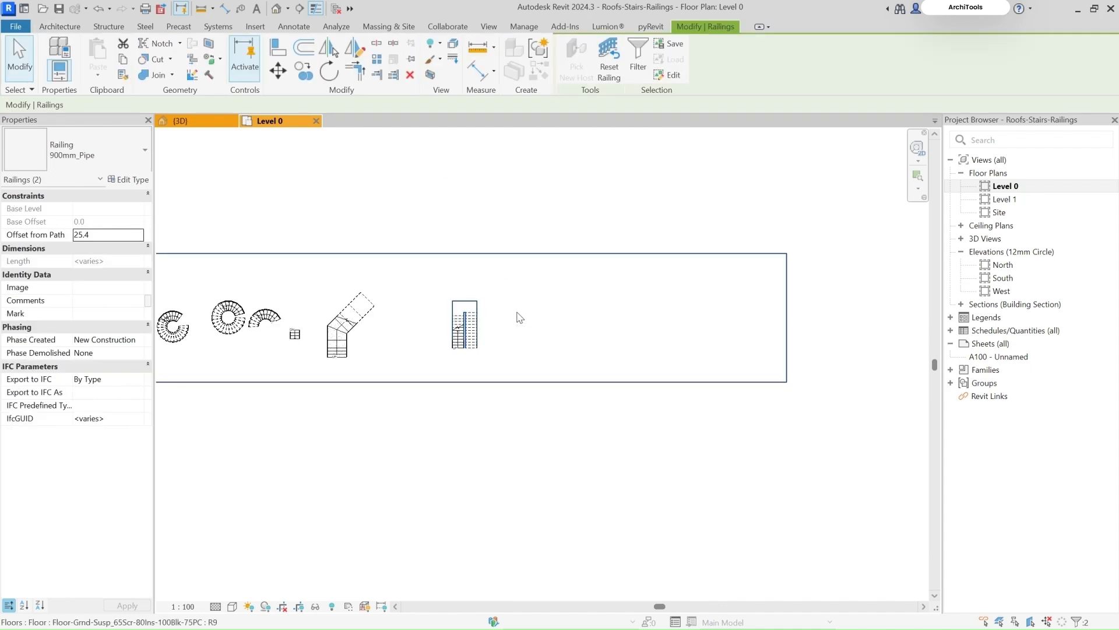
Step: Start a new stair and draw a full-step spiral run with all 24 risers in the open floor area beyond the U-shaped stair
click(61, 27)
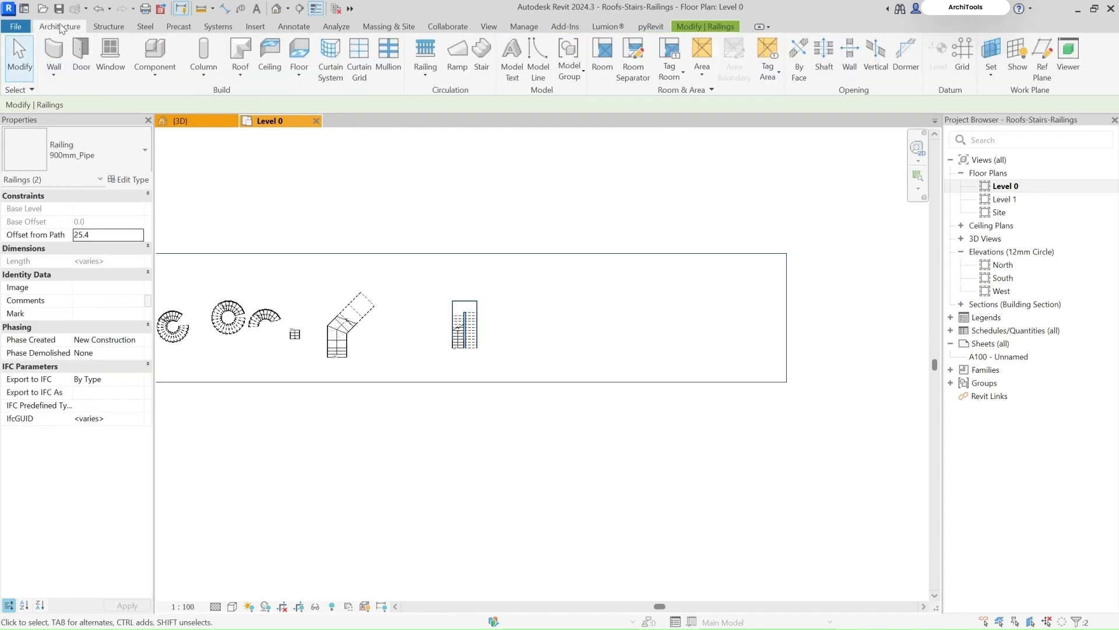
click(482, 58)
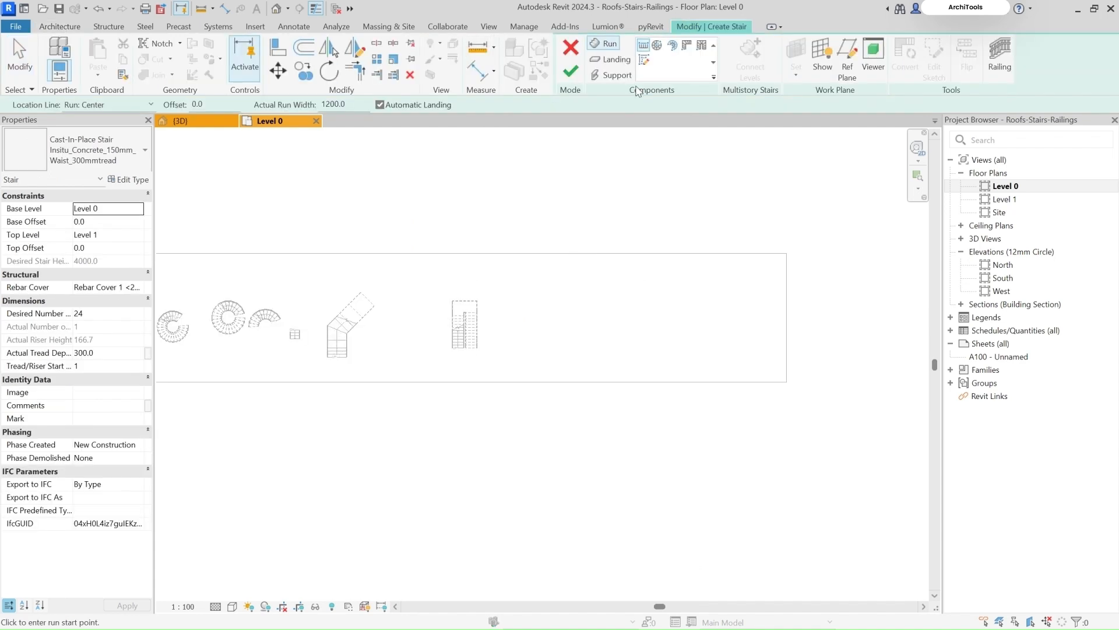
click(657, 46)
click(175, 315)
scroll(589, 324, up, 3)
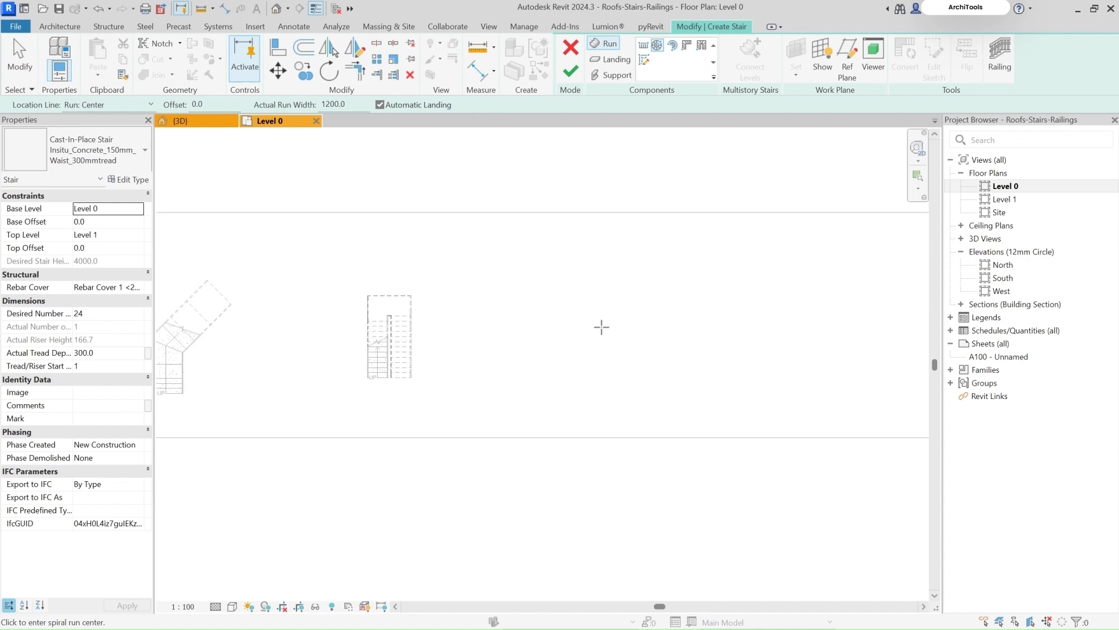
click(599, 341)
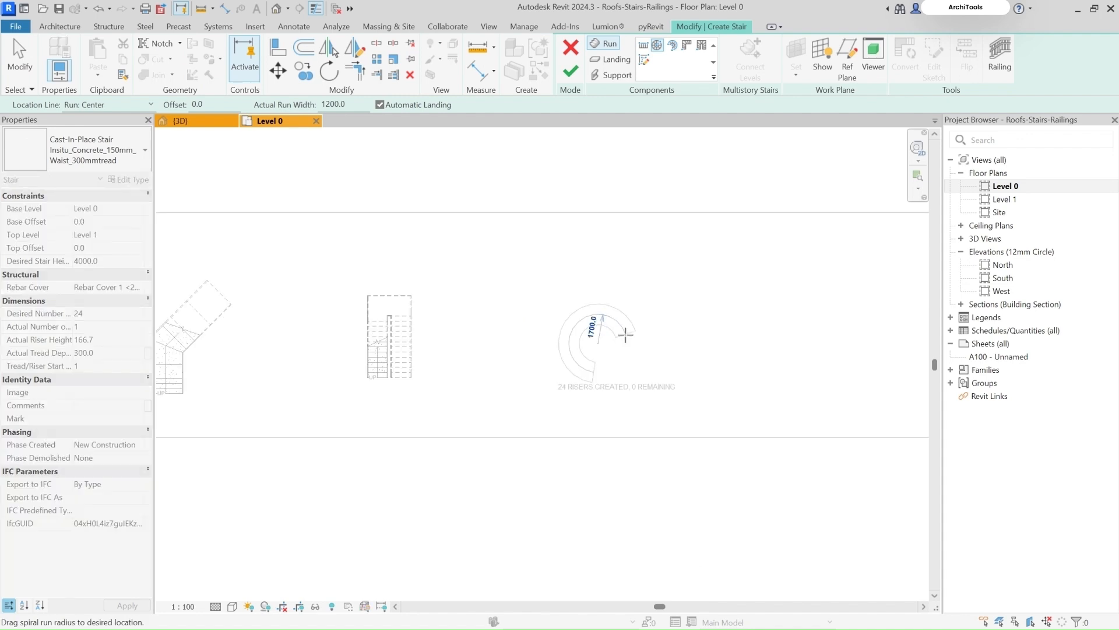
scroll(626, 334, up, 2)
scroll(589, 342, up, 3)
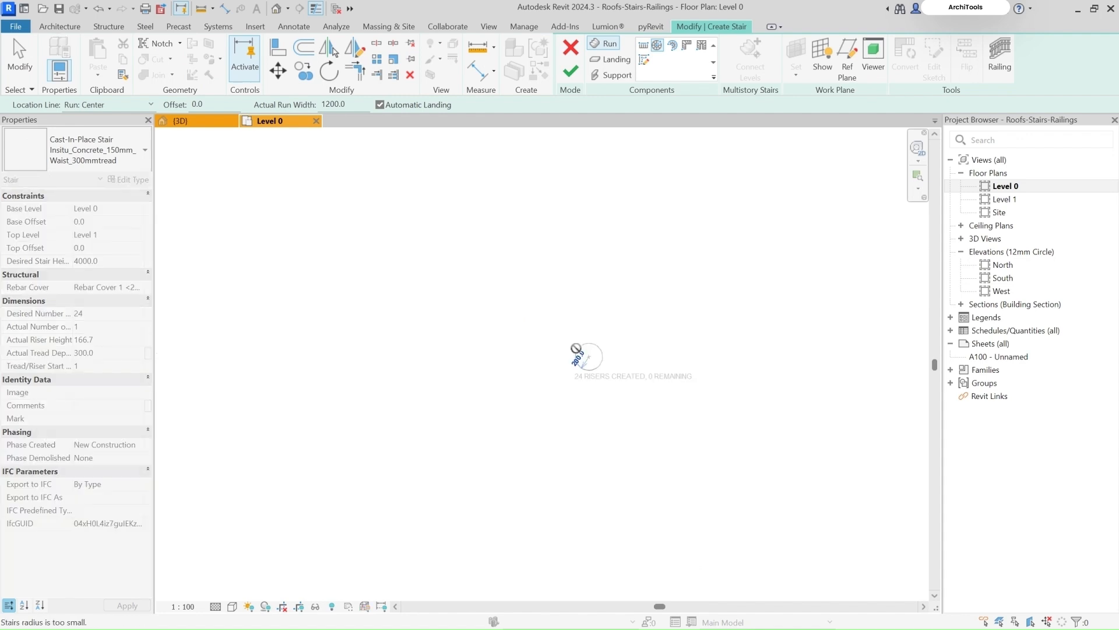
scroll(576, 349, up, 2)
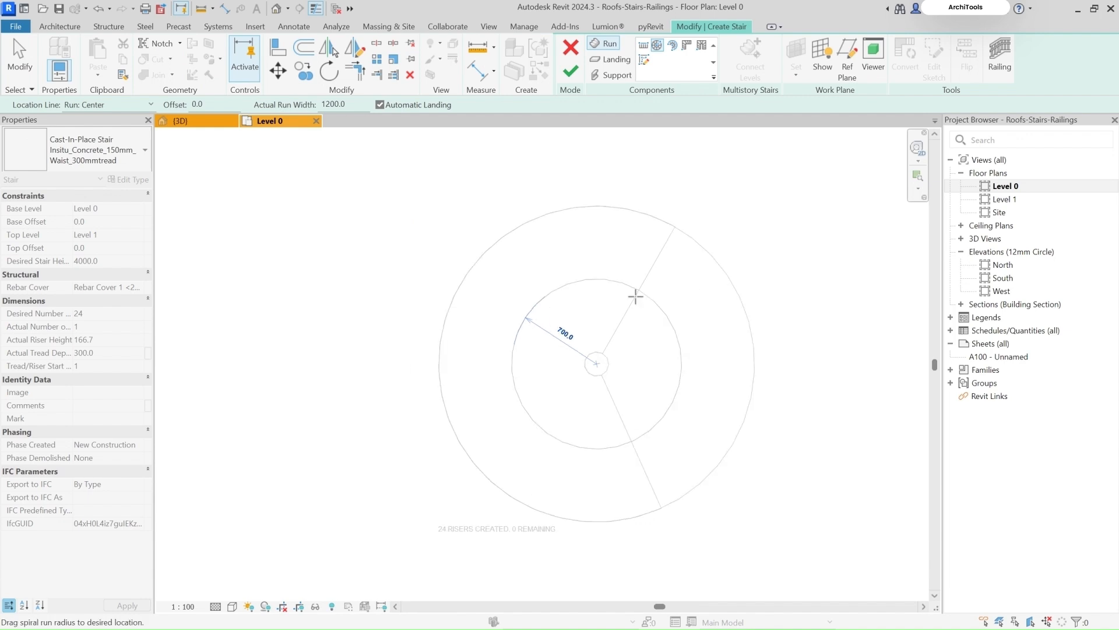
scroll(600, 271, down, 2)
click(571, 274)
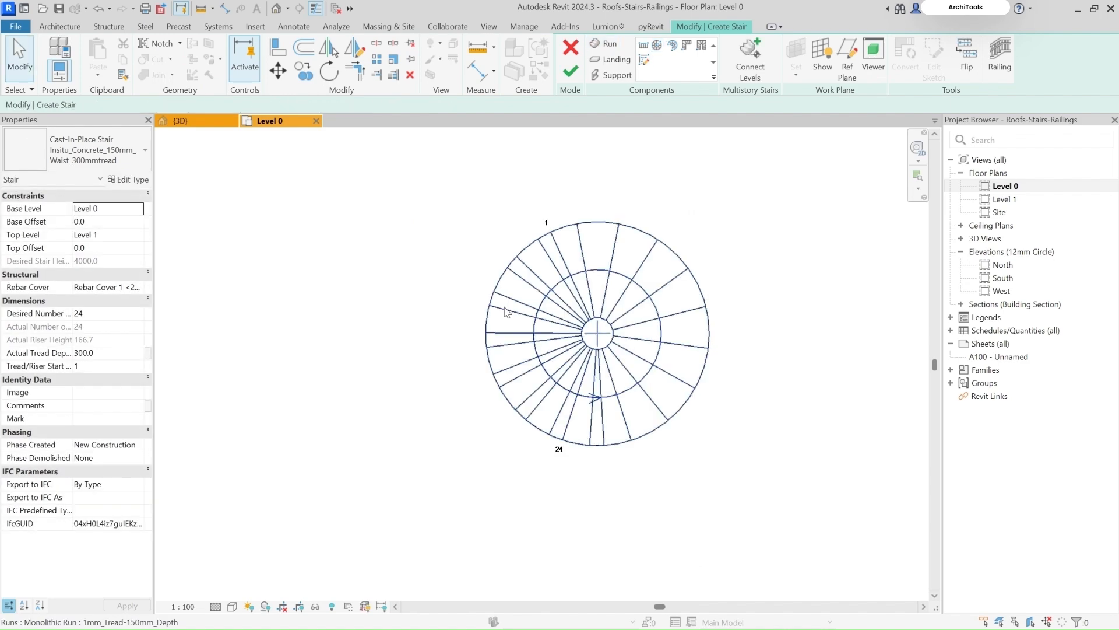
Step: Select the spiral run to review it and finish the spiral stair
scroll(505, 311, up, 2)
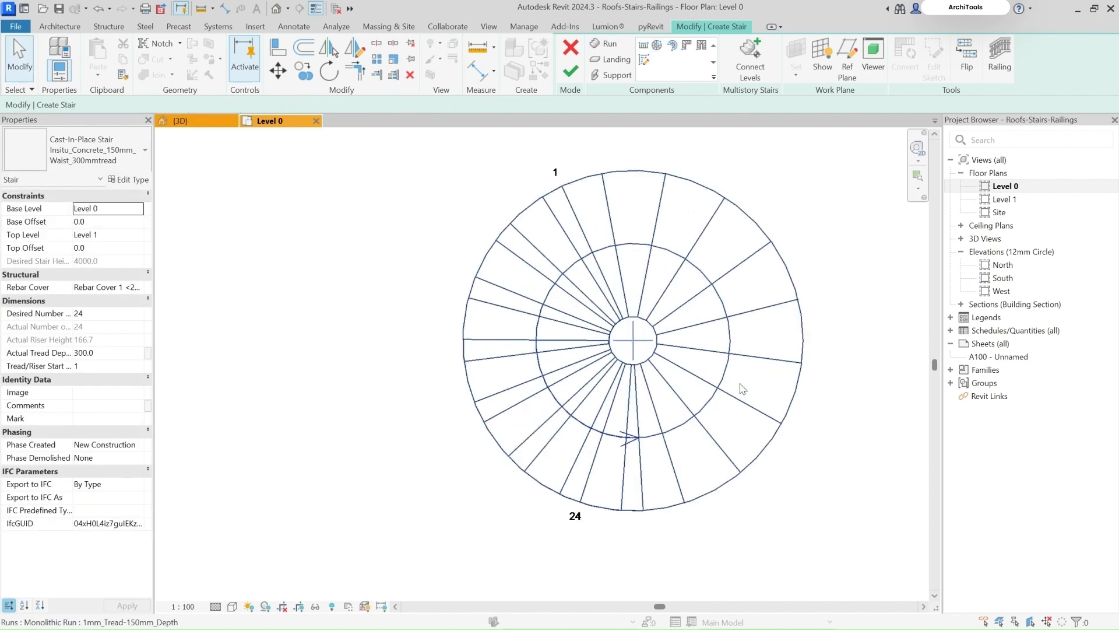
middle_drag(742, 389, 584, 383)
click(577, 378)
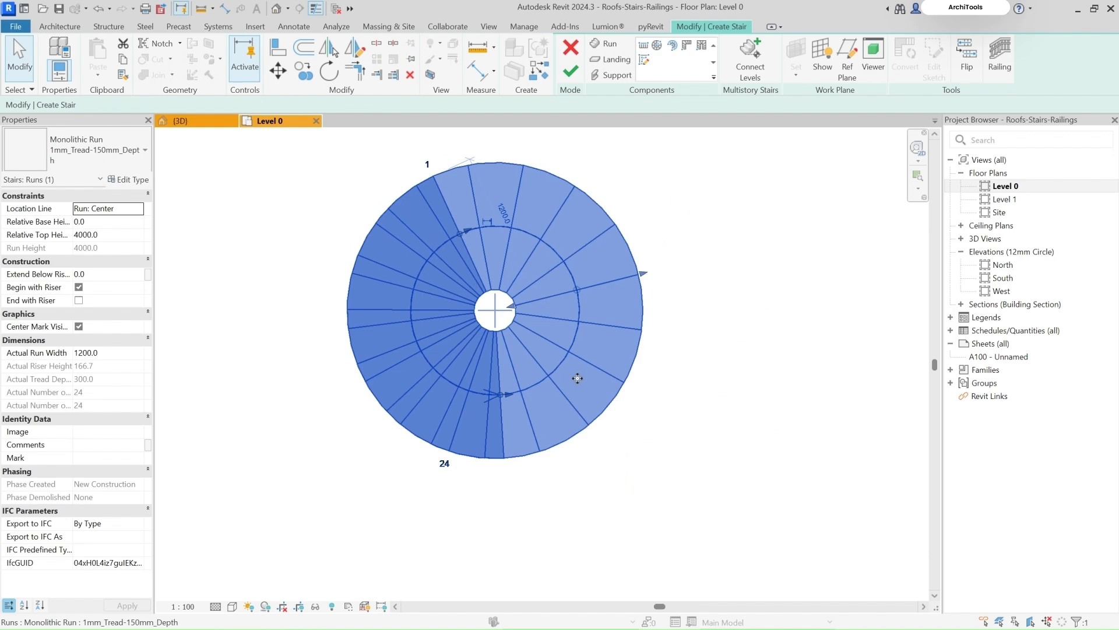
click(563, 80)
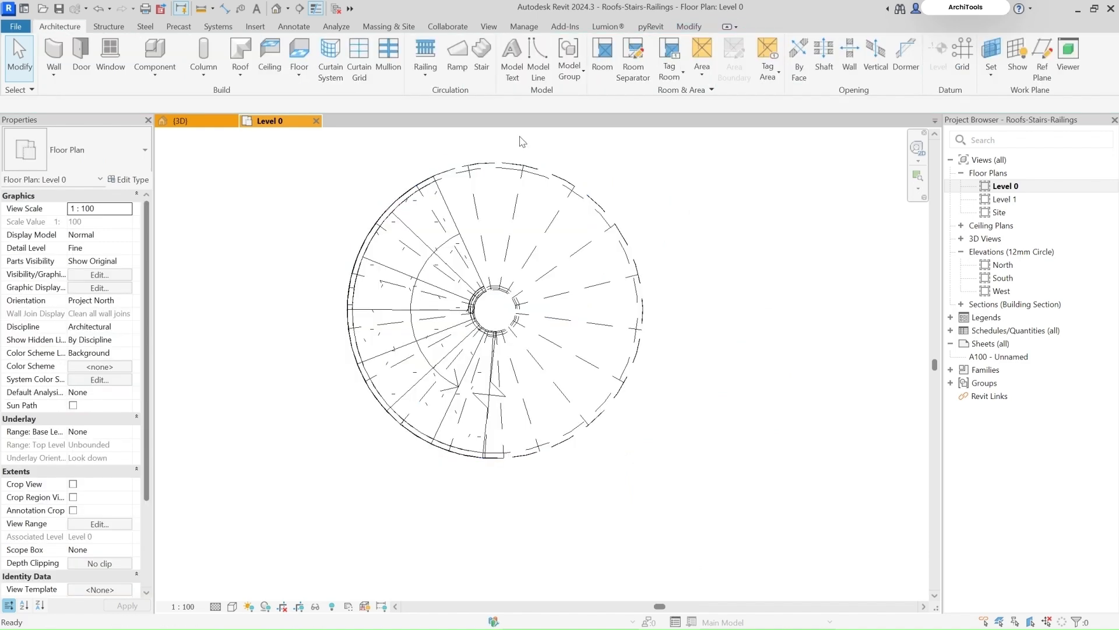
Step: Extend the 3D view's section box sideways until it encloses the new spiral stair, and view the stair from several angles
click(498, 193)
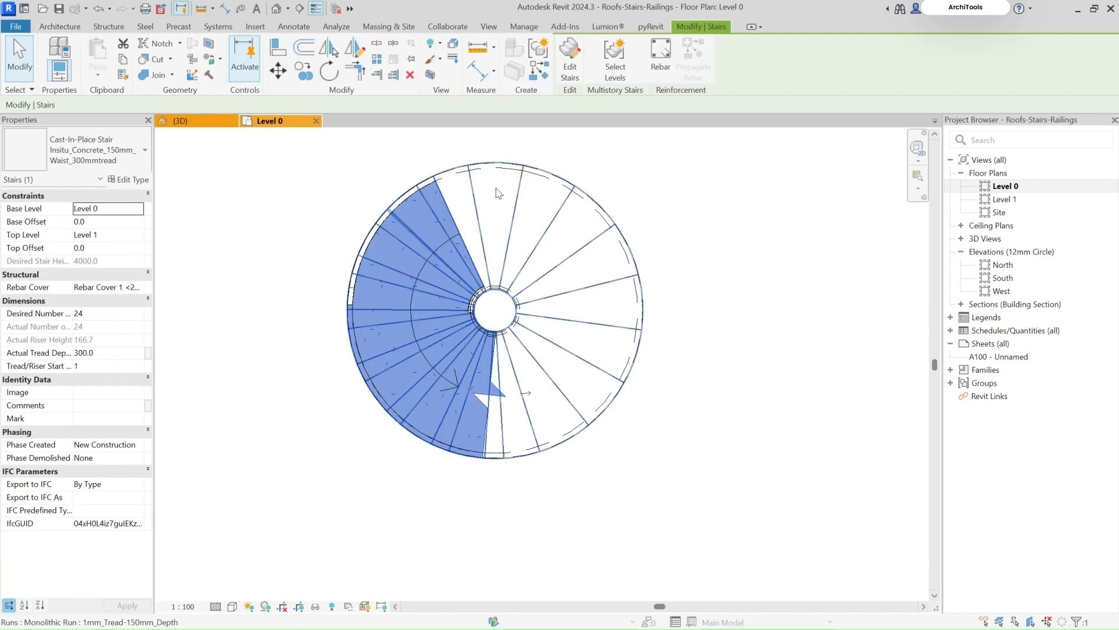
key(ctrl+Tab)
key(Escape)
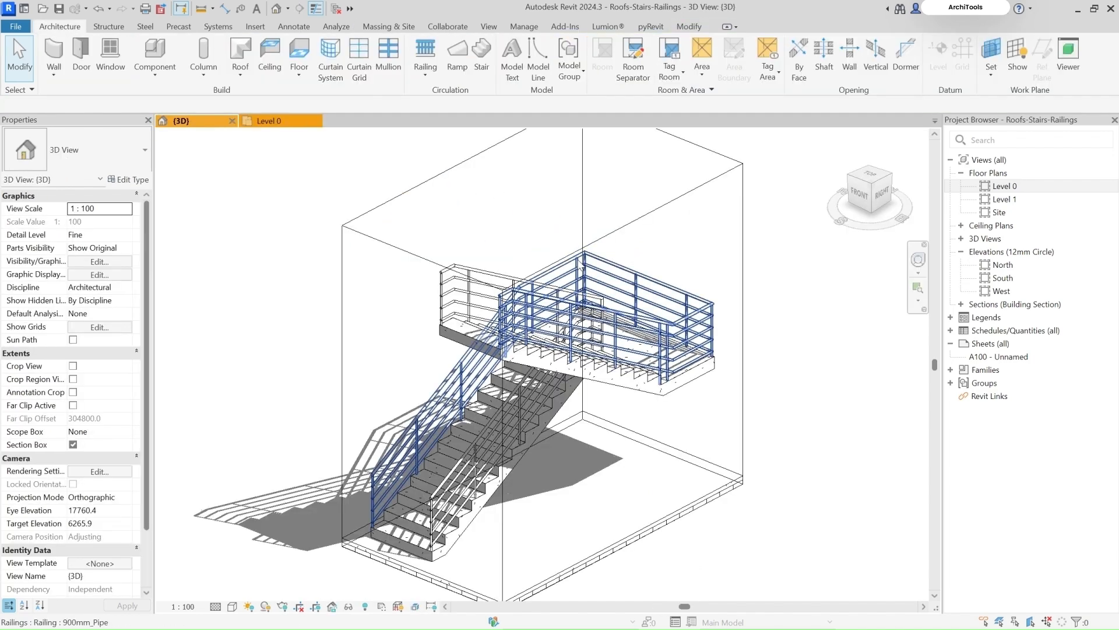
scroll(531, 245, down, 3)
click(596, 363)
shift+middle_drag(597, 365, 659, 376)
drag(583, 295, 868, 324)
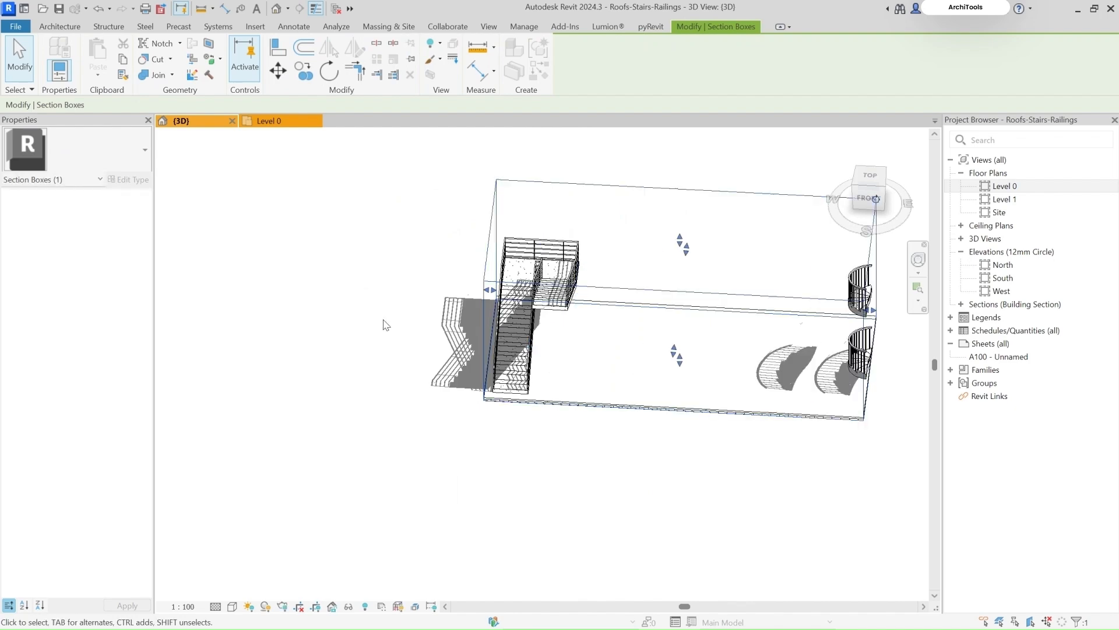
scroll(386, 325, down, 1)
middle_drag(387, 324, 206, 323)
drag(628, 311, 783, 324)
shift+middle_drag(783, 324, 779, 410)
scroll(530, 244, up, 4)
shift+middle_drag(530, 306, 366, 243)
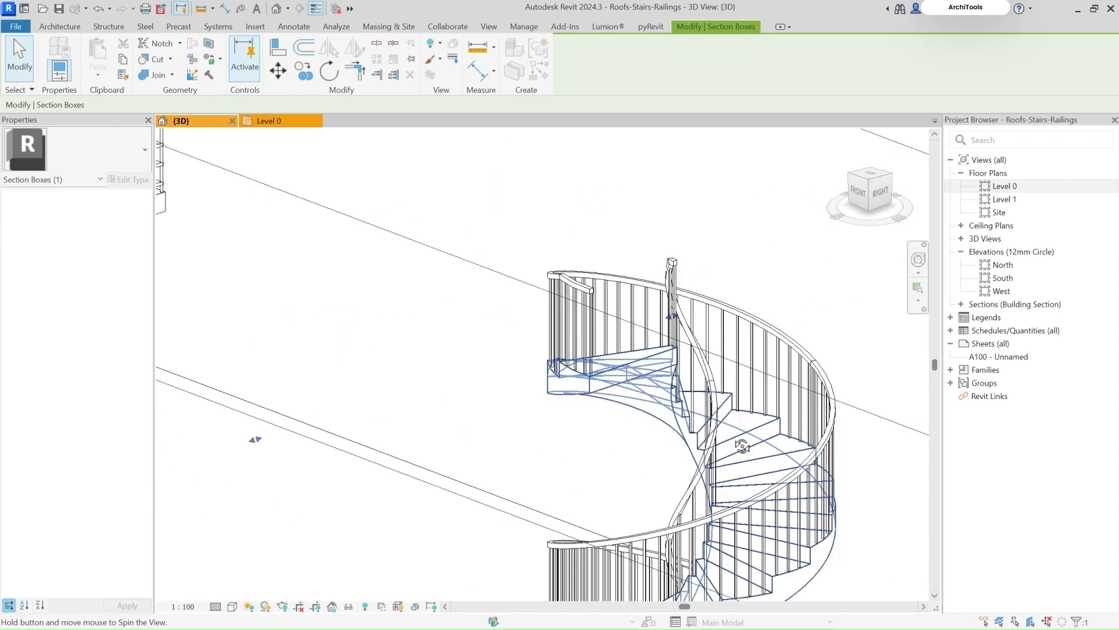
shift+middle_drag(741, 446, 758, 392)
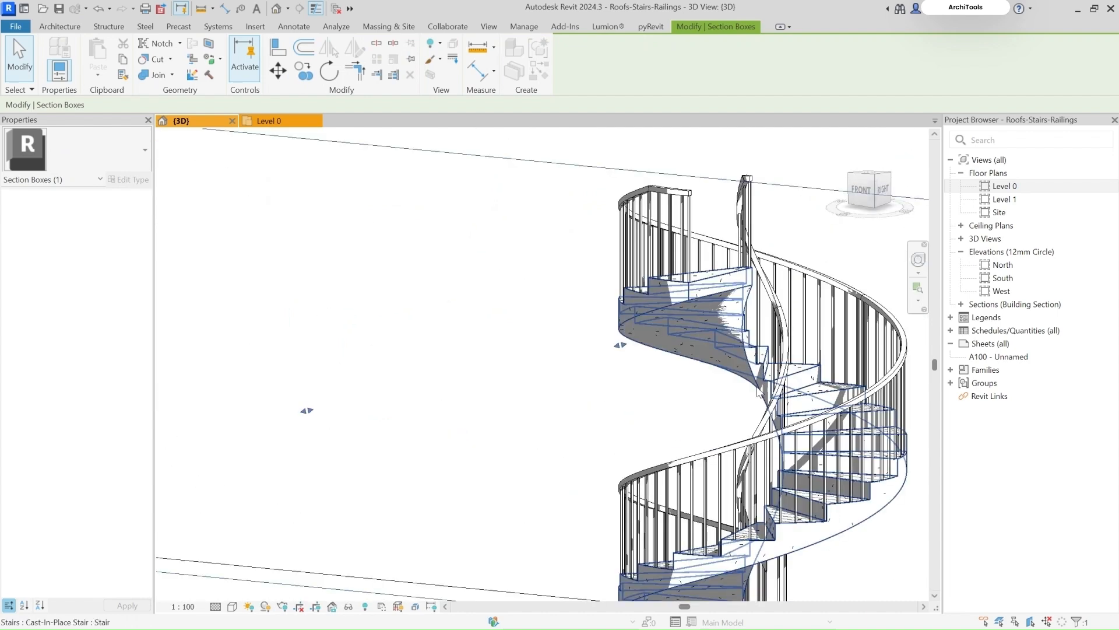
Step: Return to the Level 0 plan and measure between two neighbouring riser lines of the spiral stair
click(285, 124)
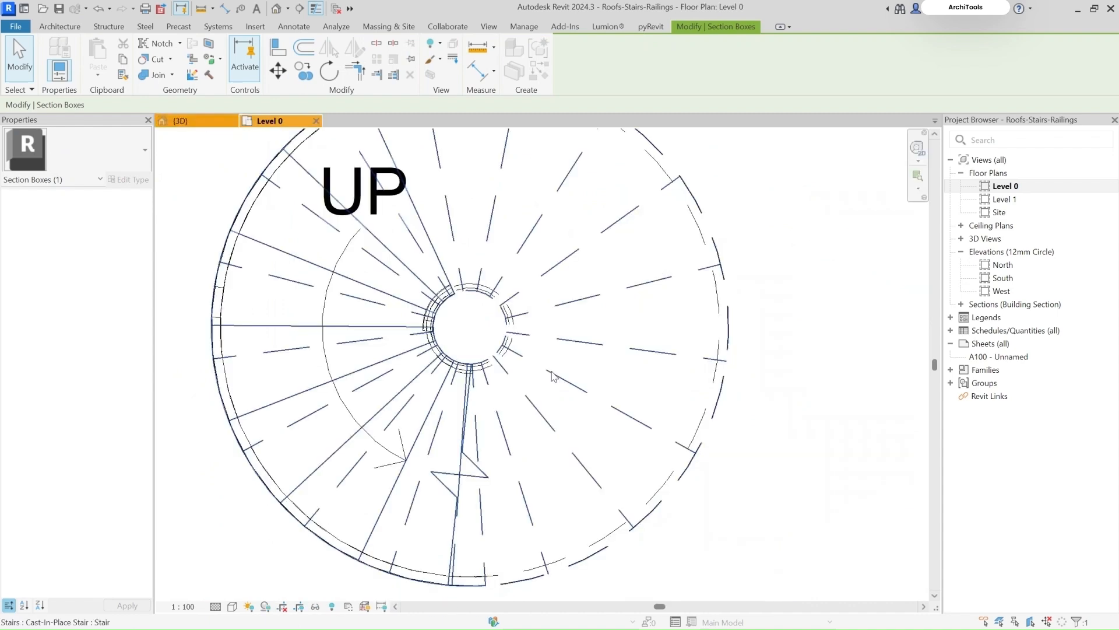
middle_drag(551, 372, 608, 340)
scroll(568, 408, down, 4)
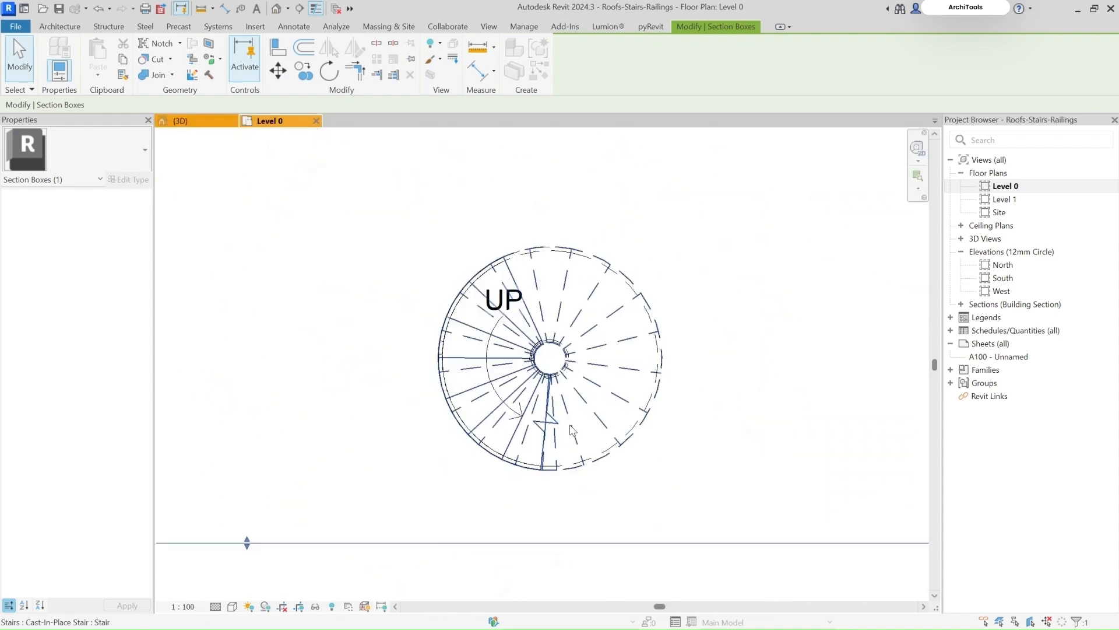
scroll(505, 378, up, 1)
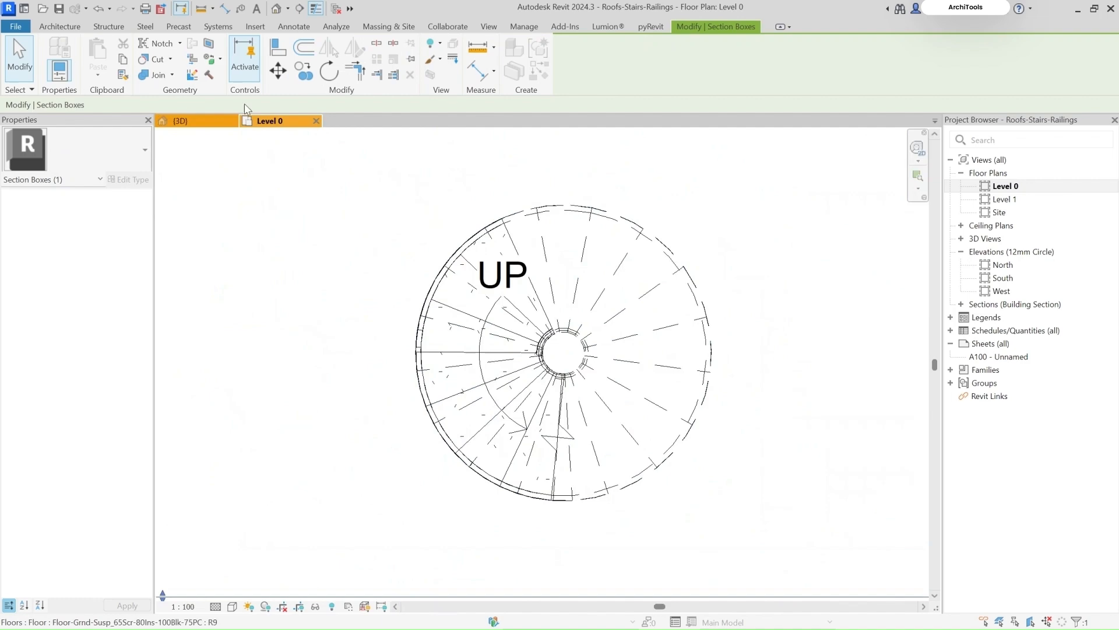
click(200, 9)
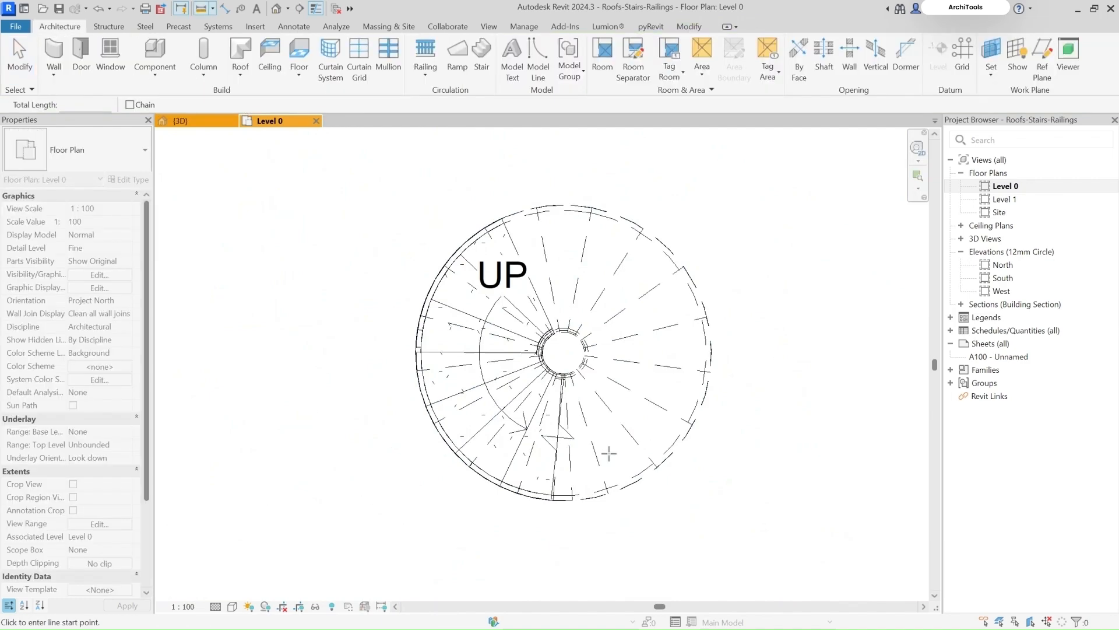
scroll(609, 454, up, 2)
click(575, 418)
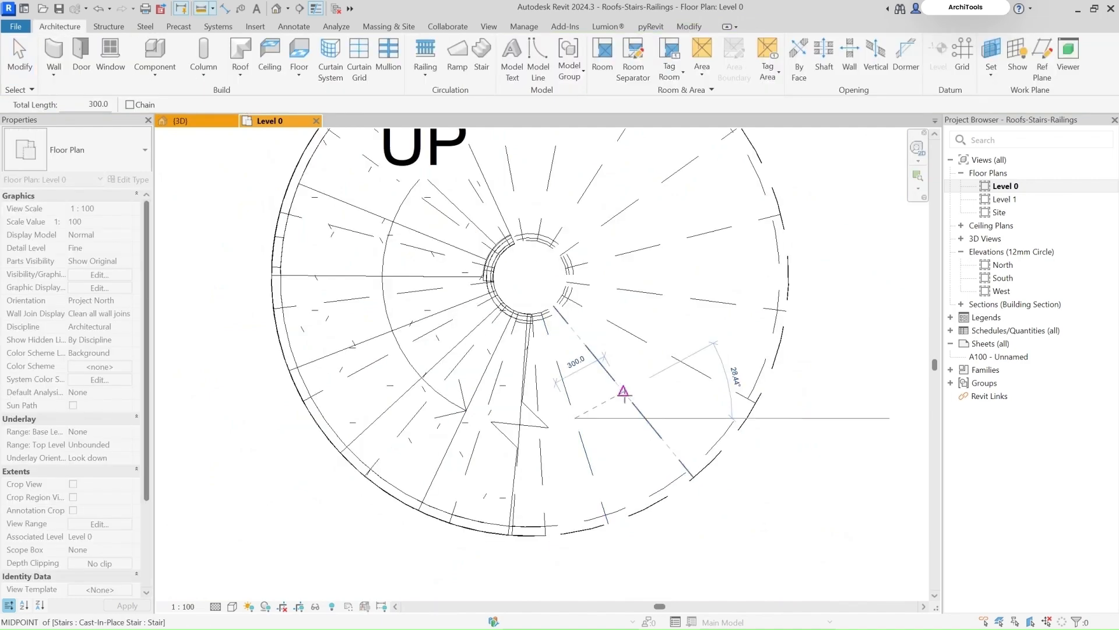
scroll(624, 391, up, 3)
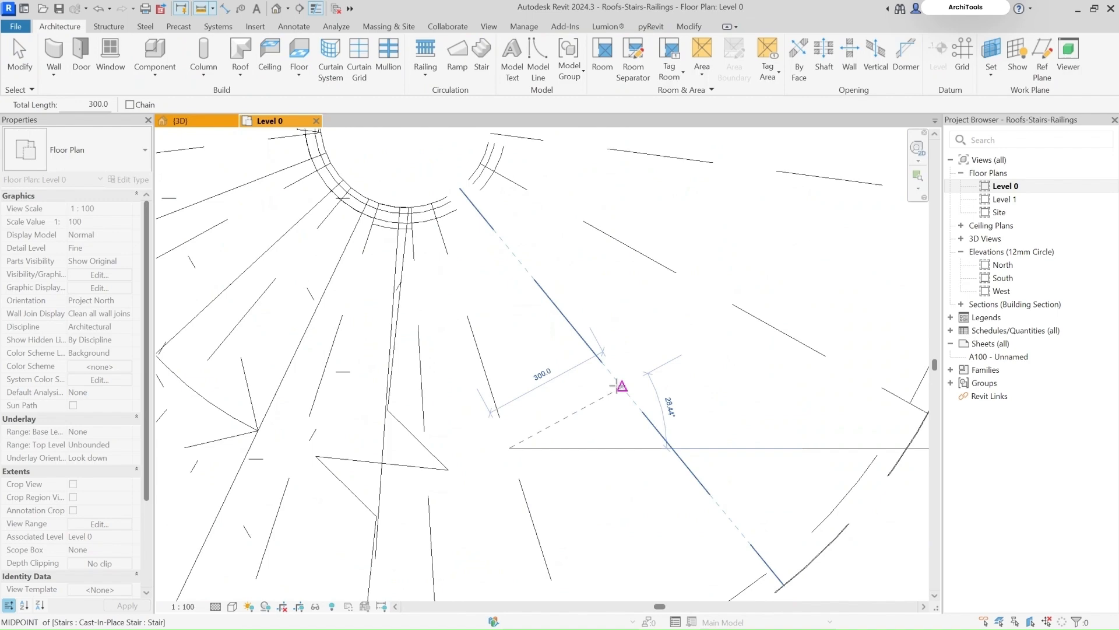
scroll(609, 385, down, 4)
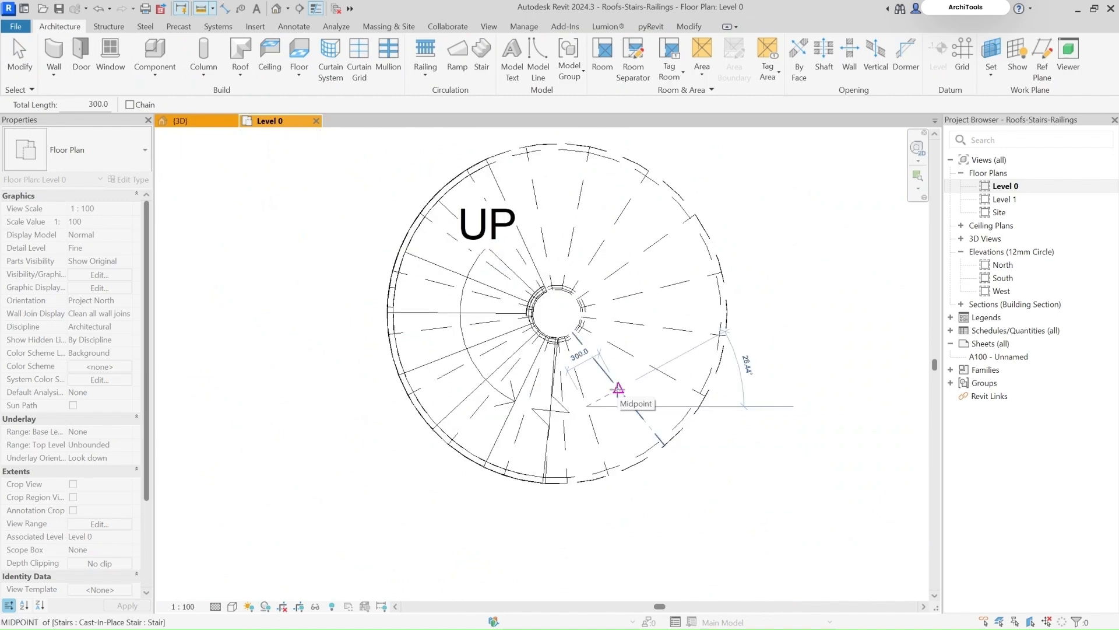
key(Escape)
key(Escape)
scroll(583, 394, down, 3)
scroll(580, 393, up, 2)
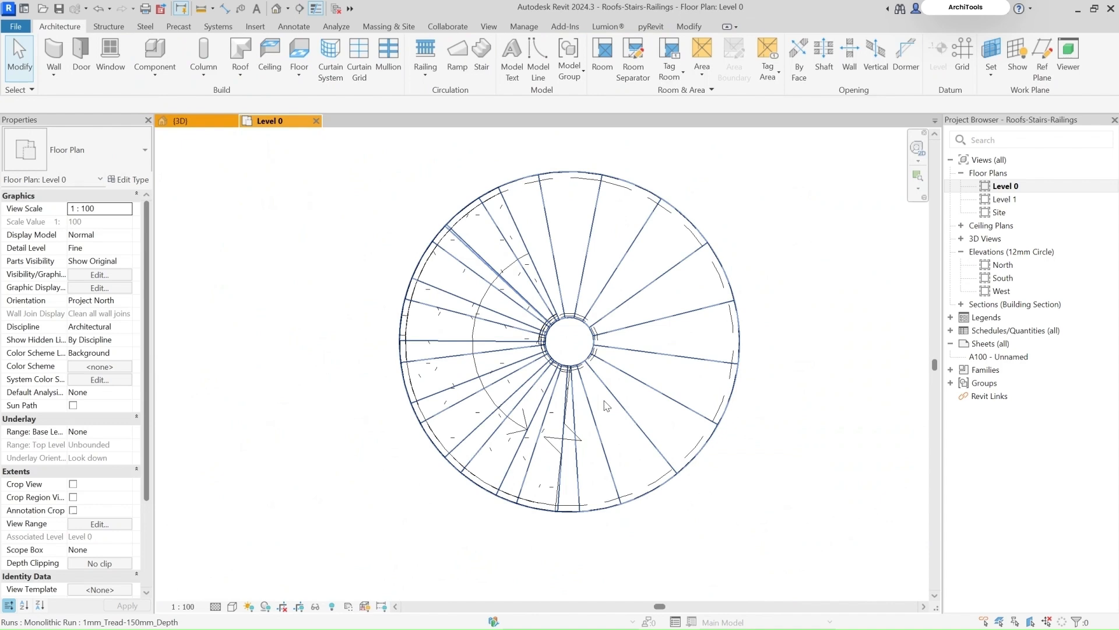
click(222, 7)
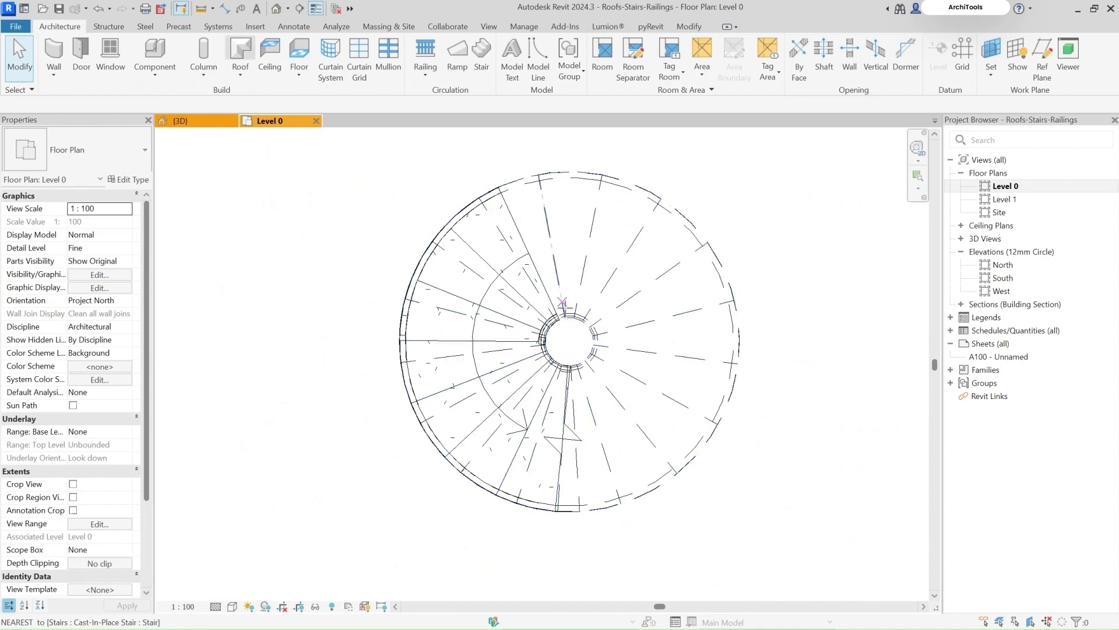
click(585, 359)
click(718, 424)
key(Escape)
key(Escape)
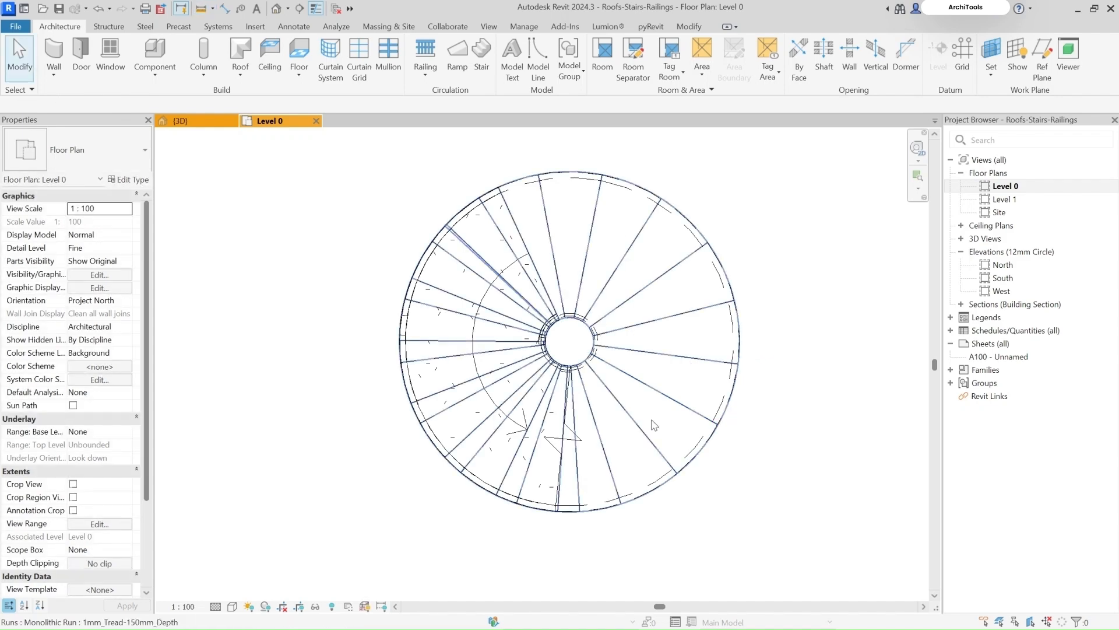
Step: Try the assembled stair type Commercial-Ext_Steel_Fire_Escape on the spiral stair
click(552, 413)
scroll(301, 341, down, 5)
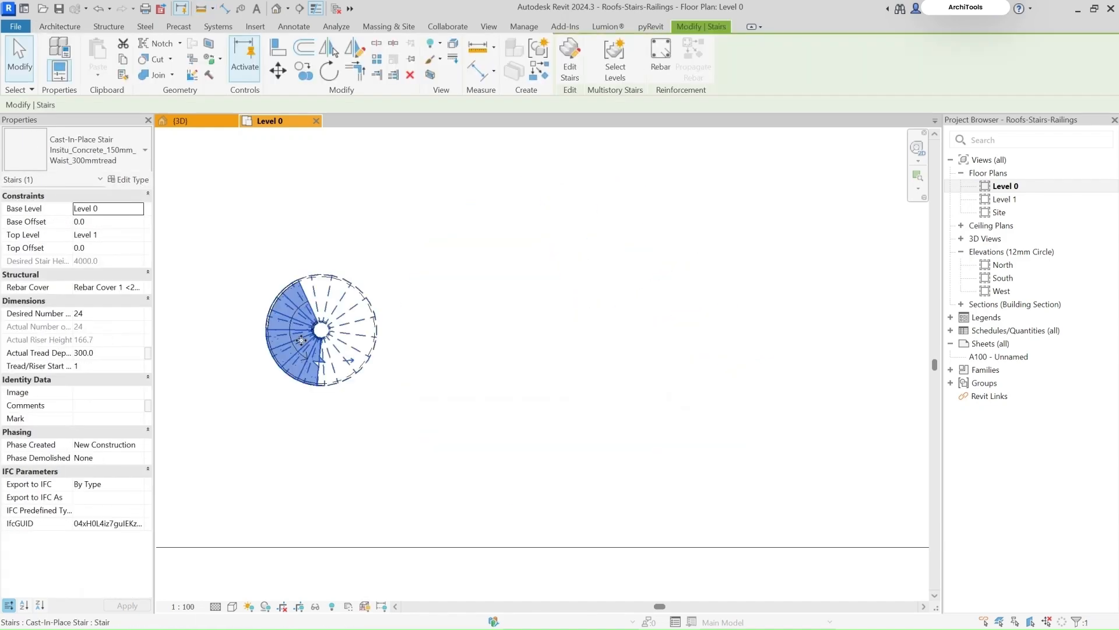
click(68, 154)
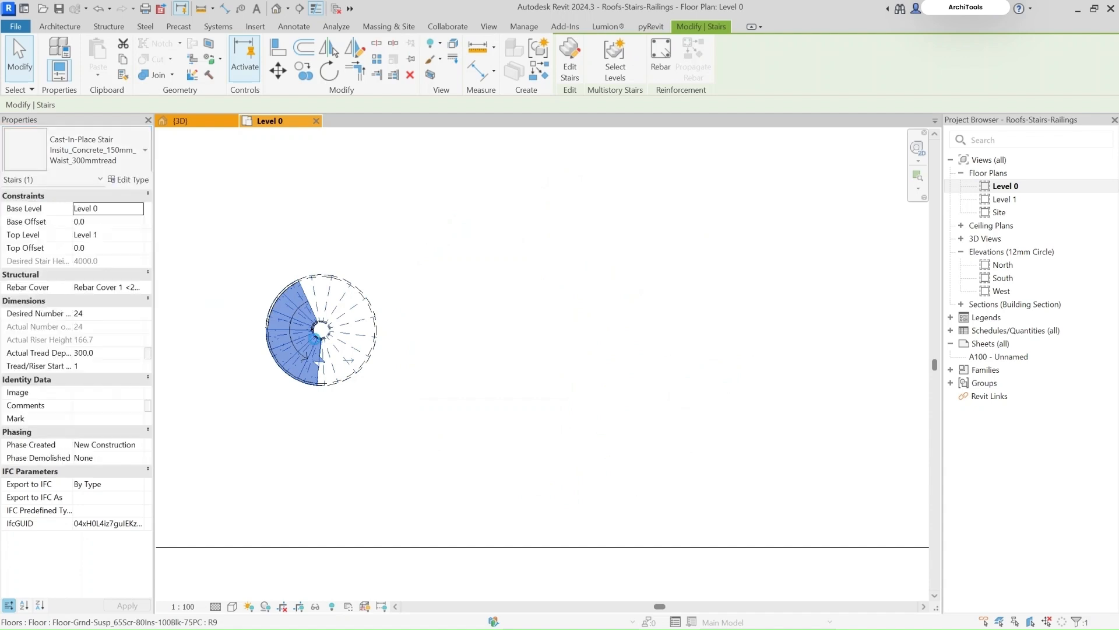
scroll(315, 339, up, 2)
Step: Change the spiral stair's type to the assembled stair Private
click(97, 156)
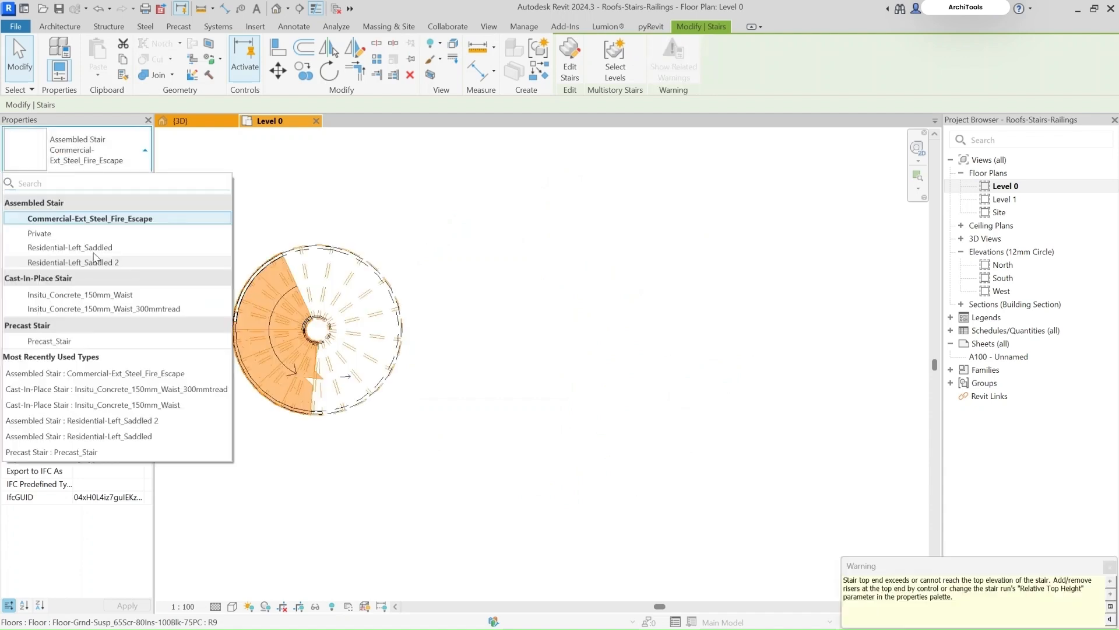
key(Escape)
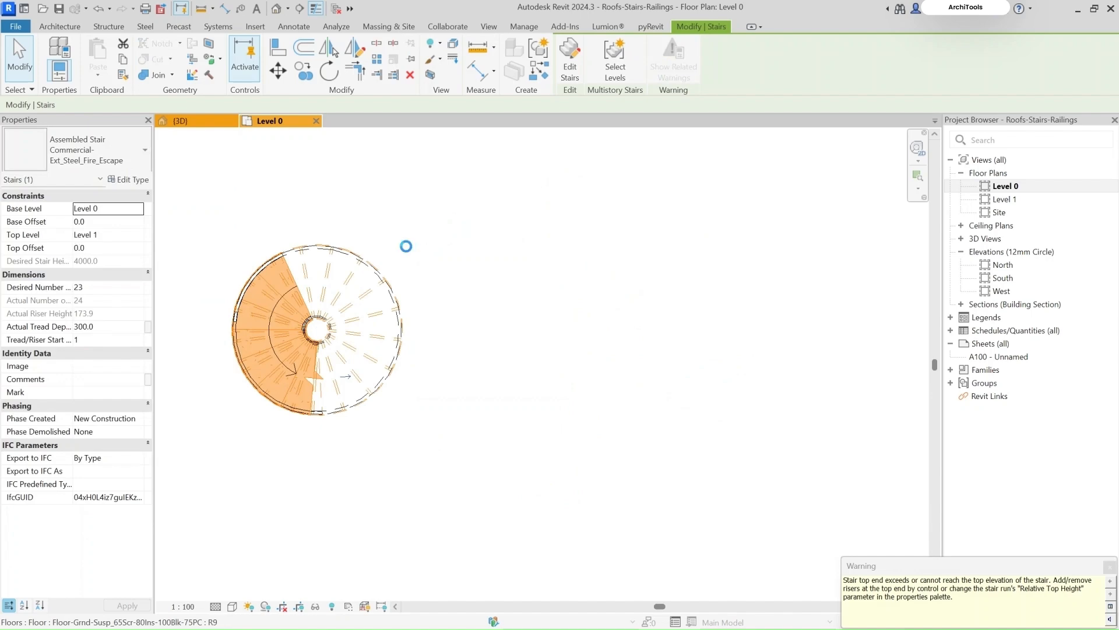
middle_drag(353, 289, 468, 353)
key(Escape)
click(502, 354)
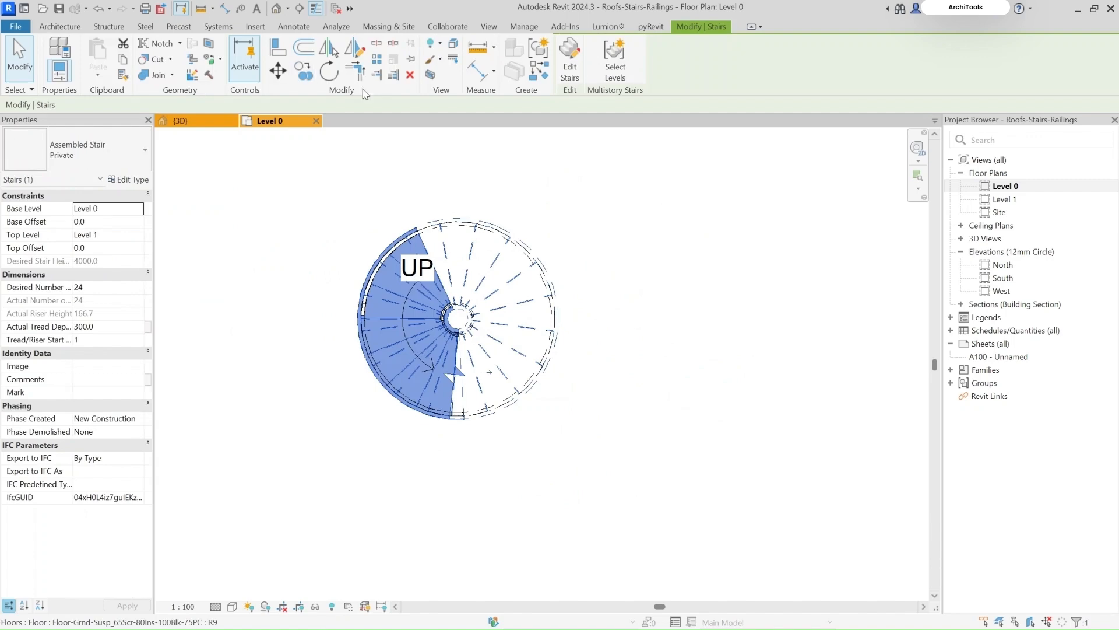
Step: View the spiral stair in 3D, select it and open its type properties
key(ctrl+Tab)
shift+middle_drag(456, 131, 723, 450)
key(Escape)
click(536, 481)
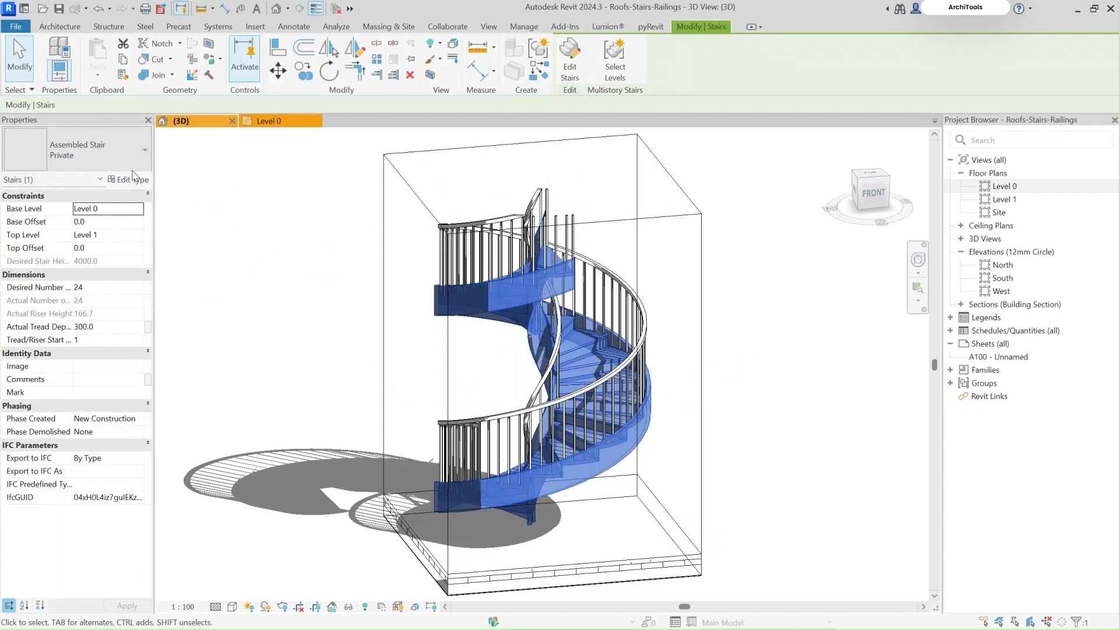
click(134, 179)
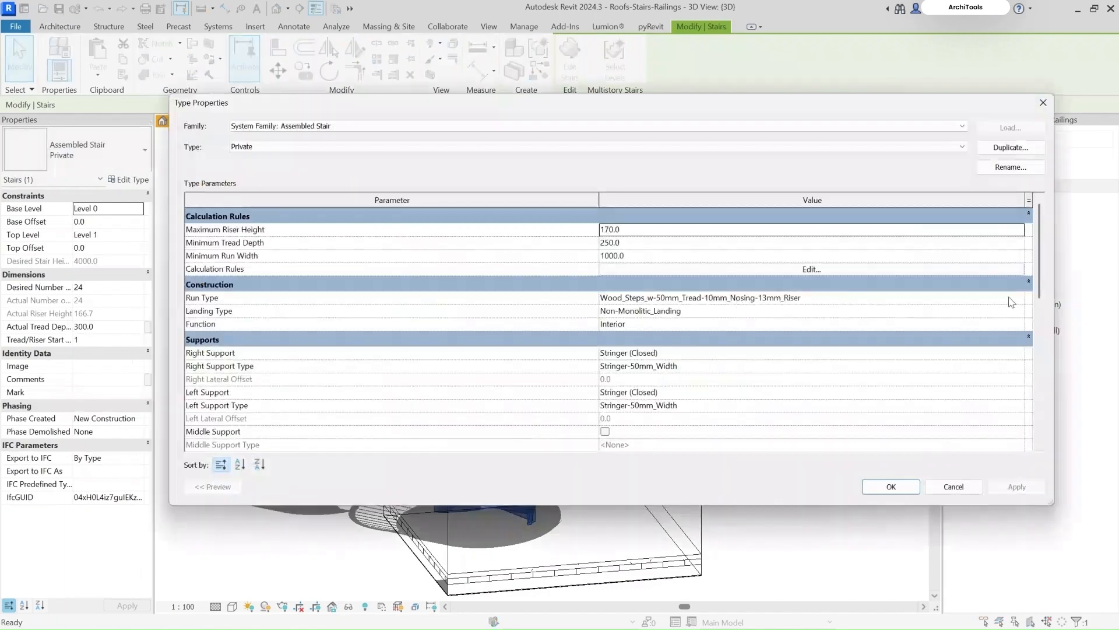
drag(878, 104, 748, 137)
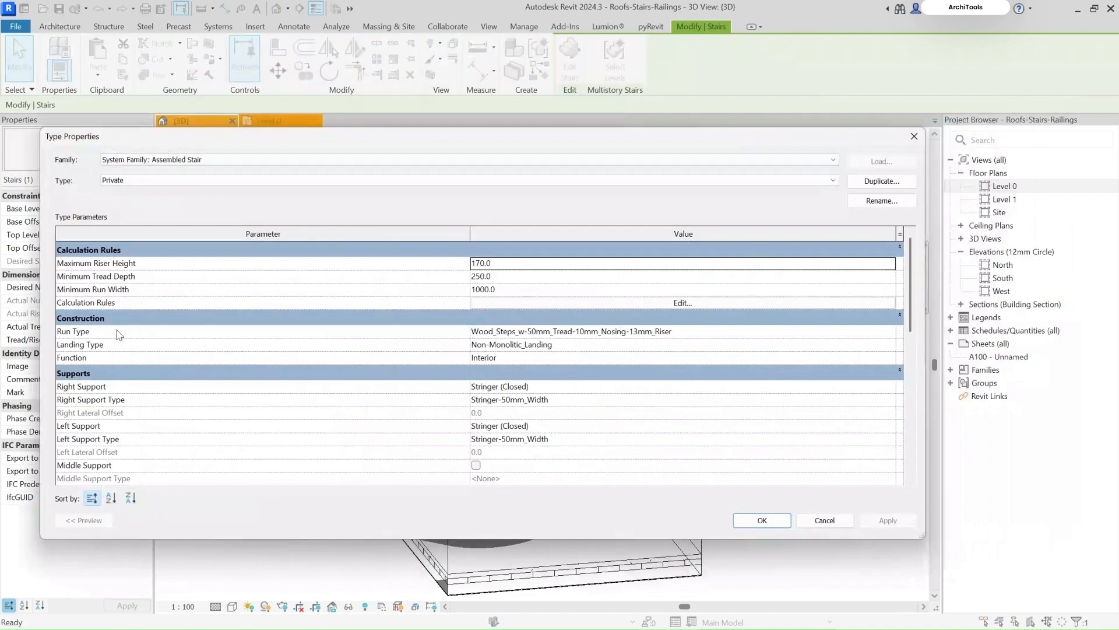
Step: Examine the tread, nosing and riser settings of the stair's run type and the other available run types, and close without changes
click(890, 336)
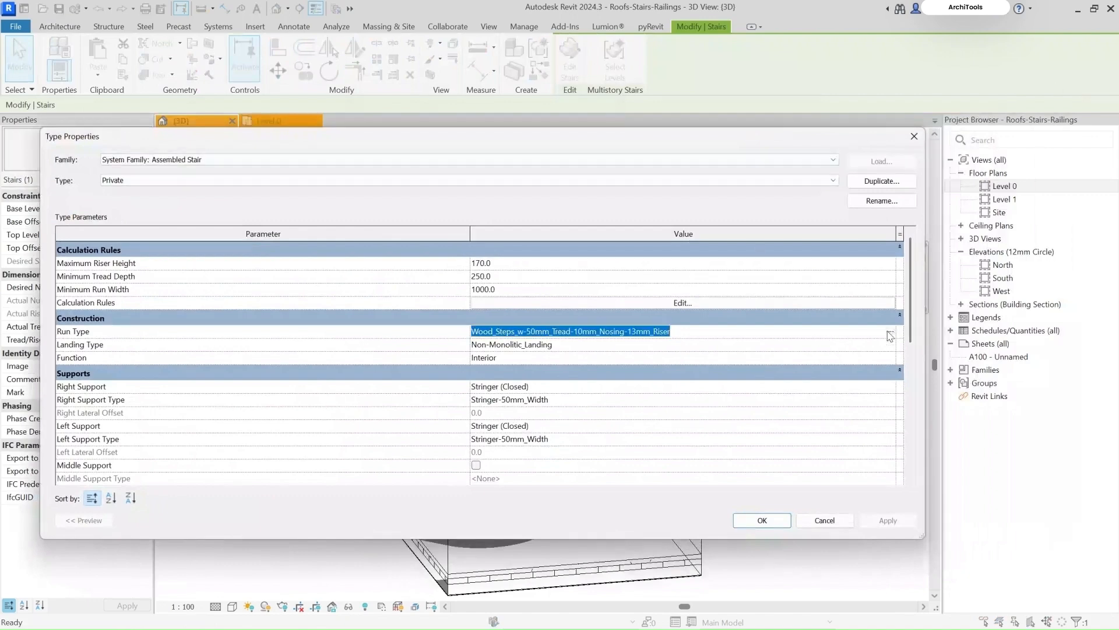
click(890, 336)
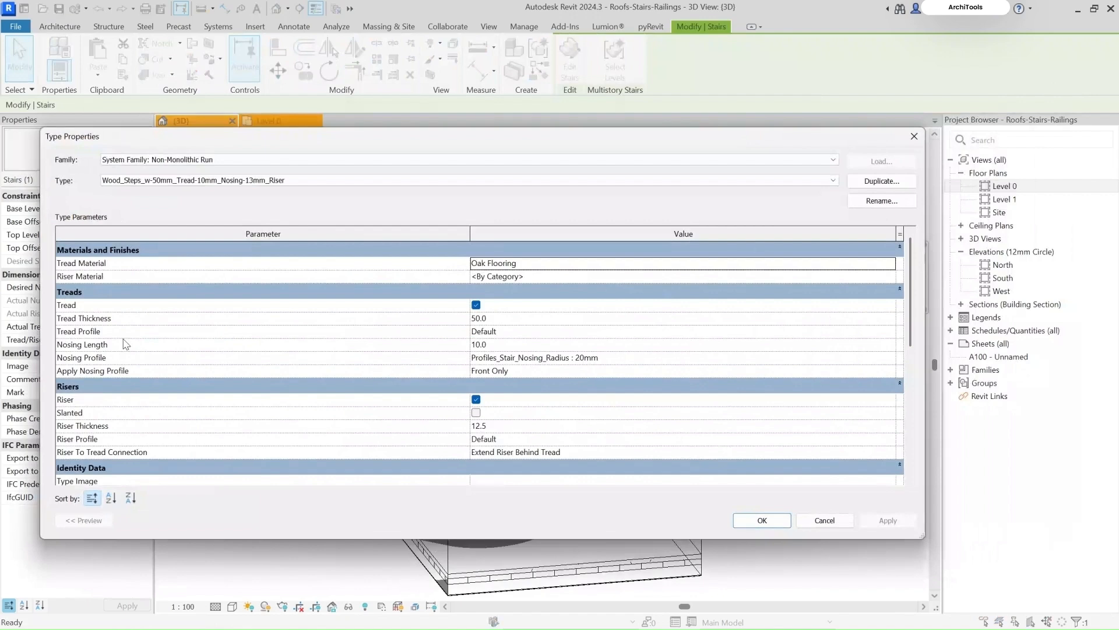
scroll(188, 431, down, 1)
scroll(187, 430, up, 1)
click(233, 180)
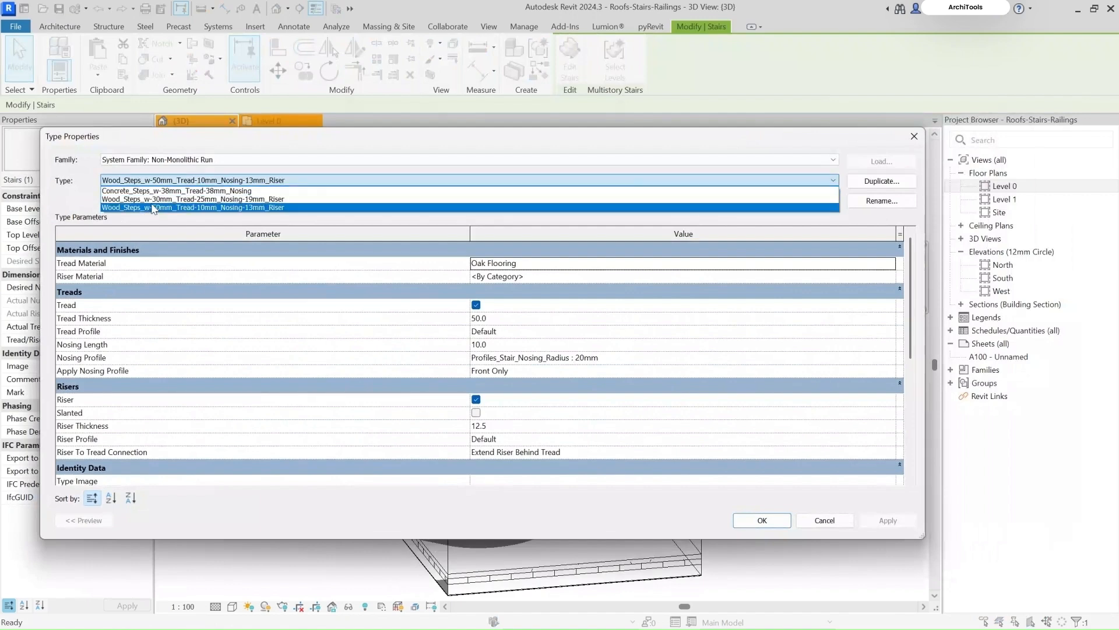
click(70, 192)
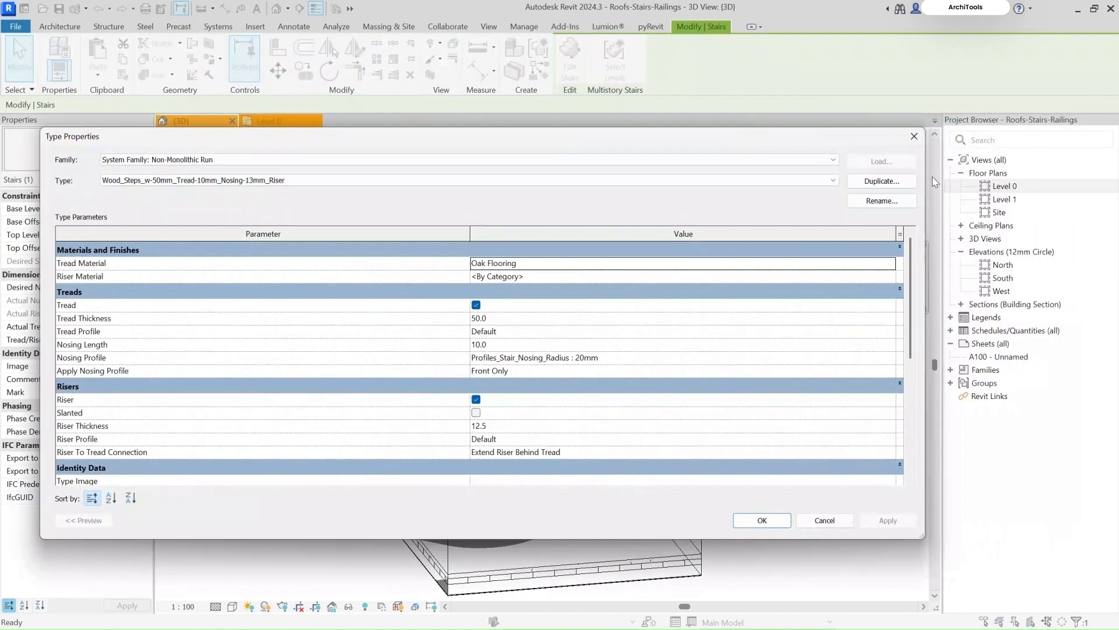
click(823, 520)
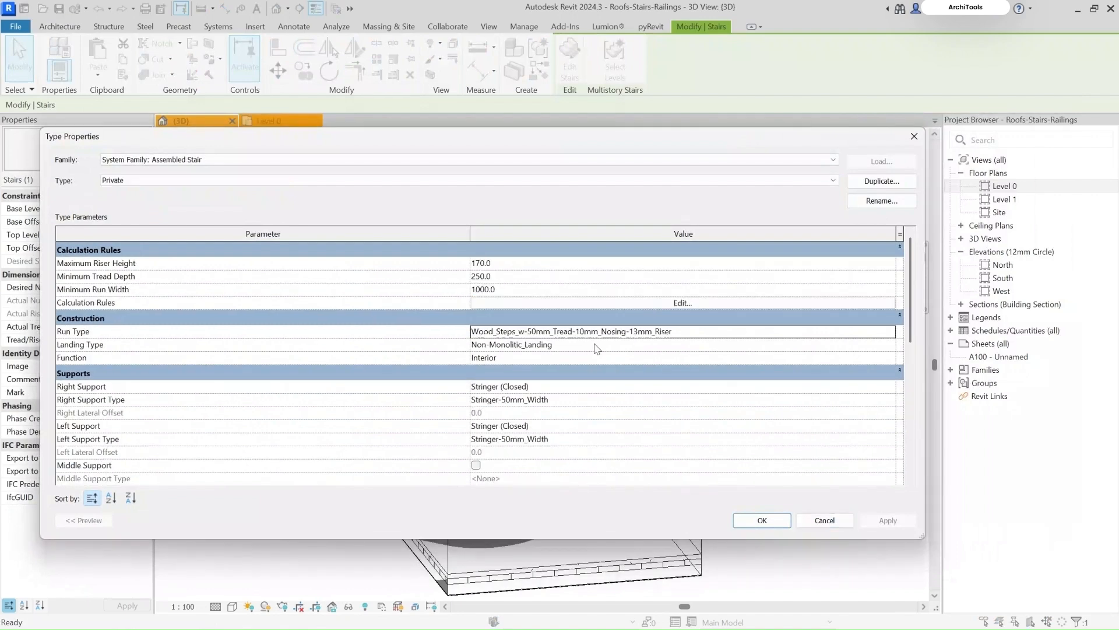
Step: Examine the support settings of the Private stair type and close its type properties
scroll(576, 368, down, 2)
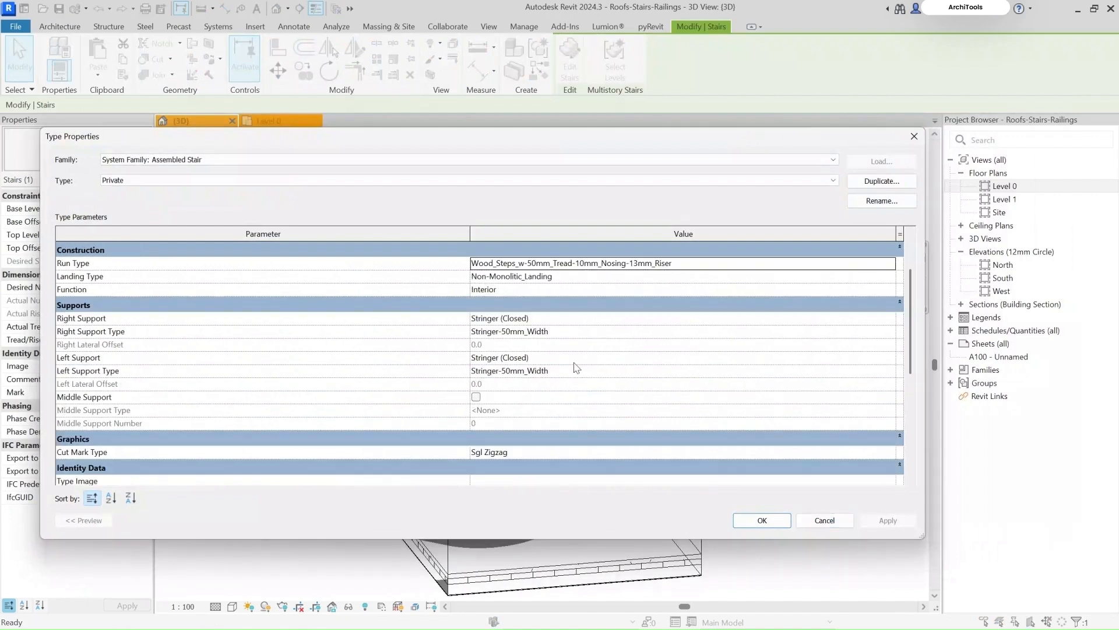
scroll(660, 345, down, 1)
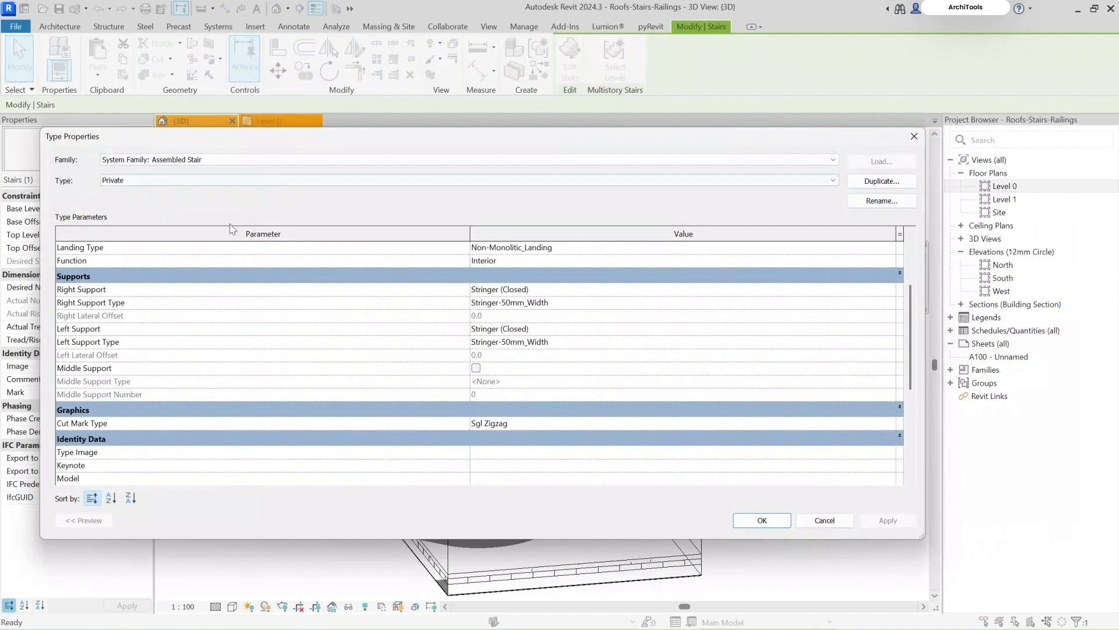
scroll(233, 233, up, 3)
key(Escape)
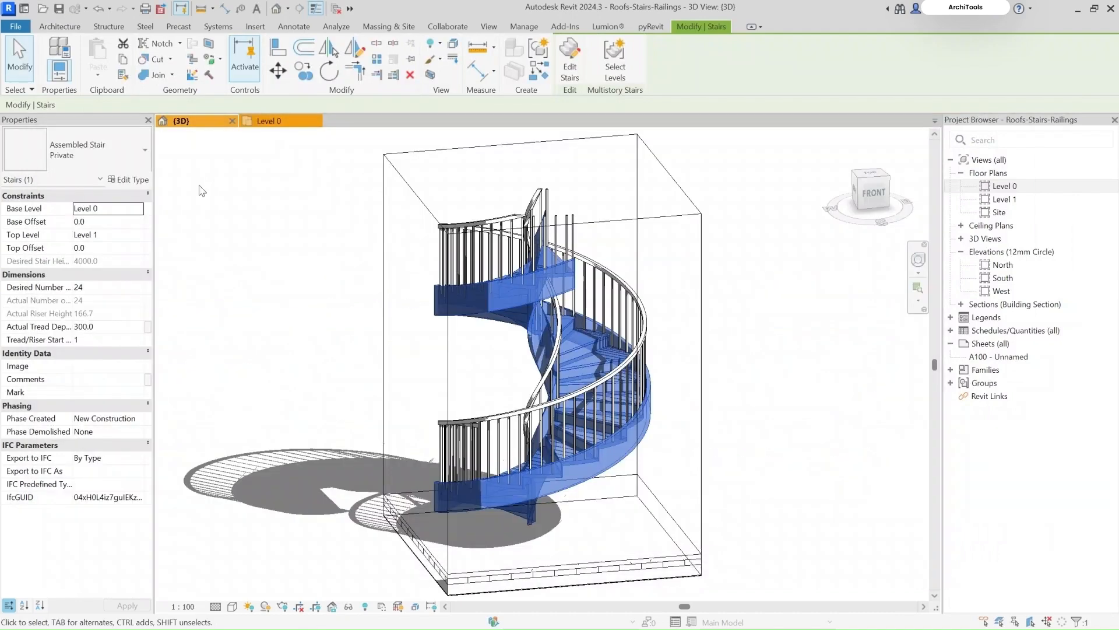
Step: Check the available stair types, return to the Level 0 plan, and select the U-shaped stair to review its properties
click(88, 150)
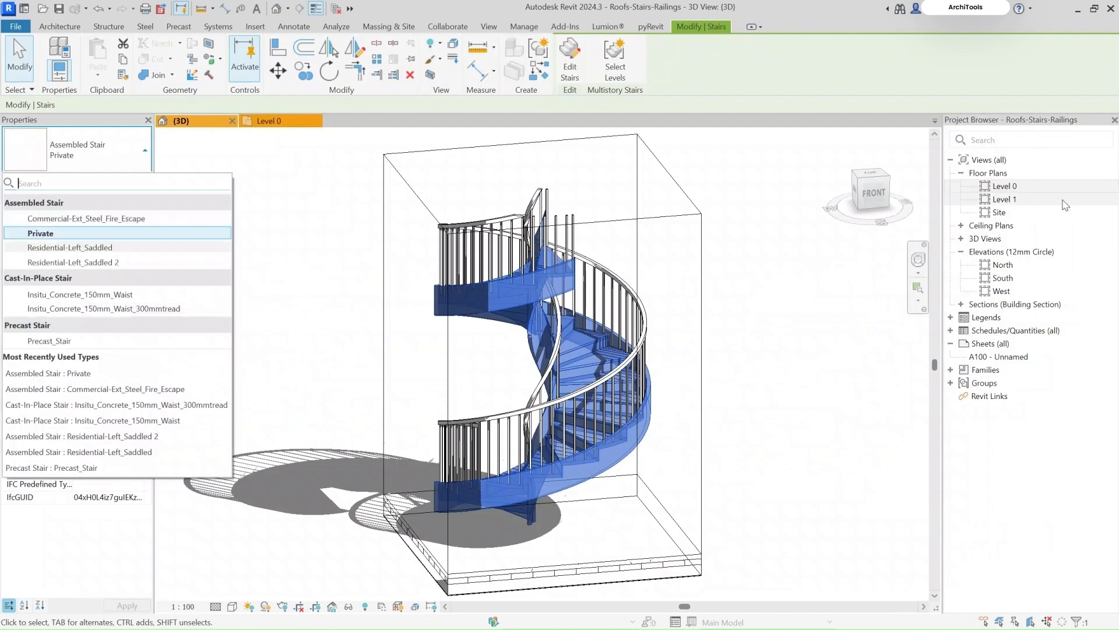
double_click(1007, 186)
key(Escape)
scroll(512, 320, down, 7)
scroll(519, 333, up, 2)
middle_drag(408, 324, 552, 324)
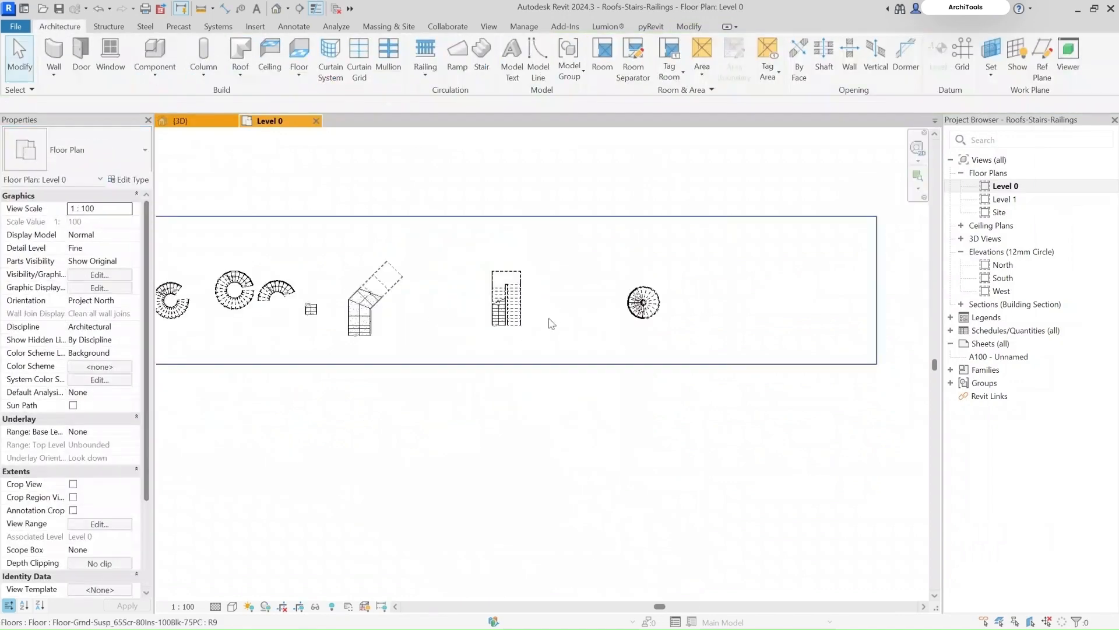
scroll(524, 295, up, 2)
click(513, 278)
scroll(513, 278, up, 1)
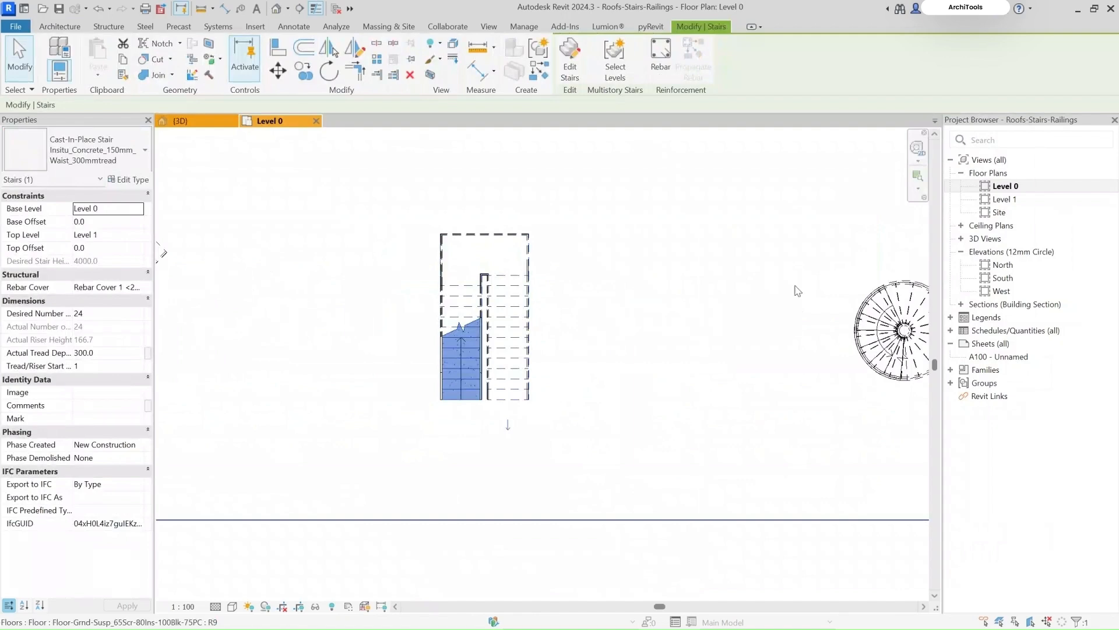
click(826, 286)
scroll(826, 286, down, 7)
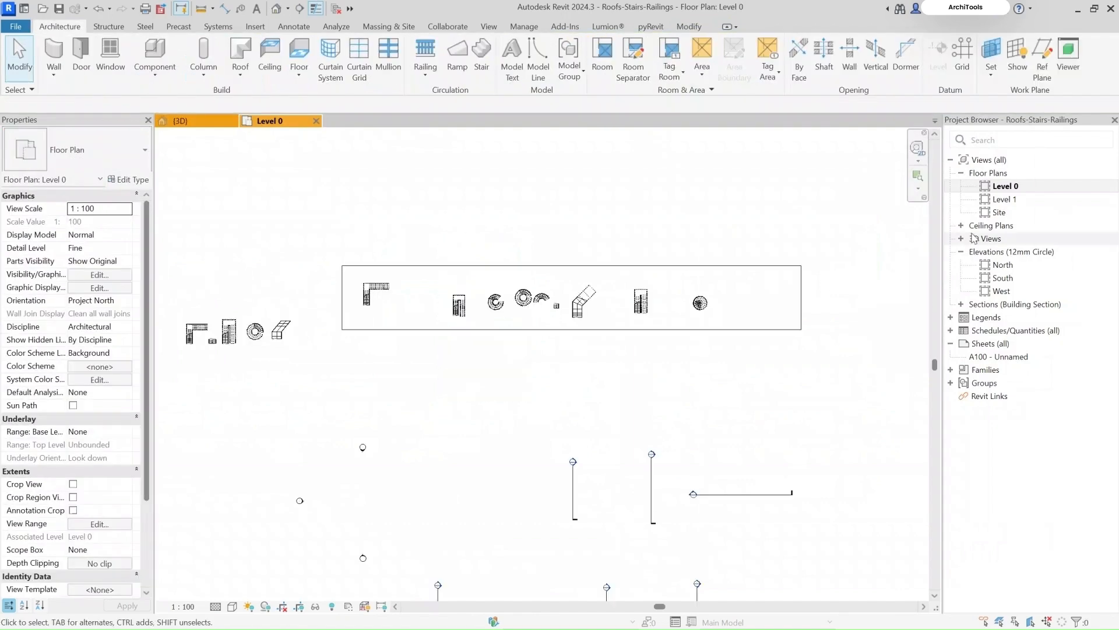
Step: Open the South elevation and examine the heights of the levels
double_click(1002, 279)
scroll(682, 321, down, 1)
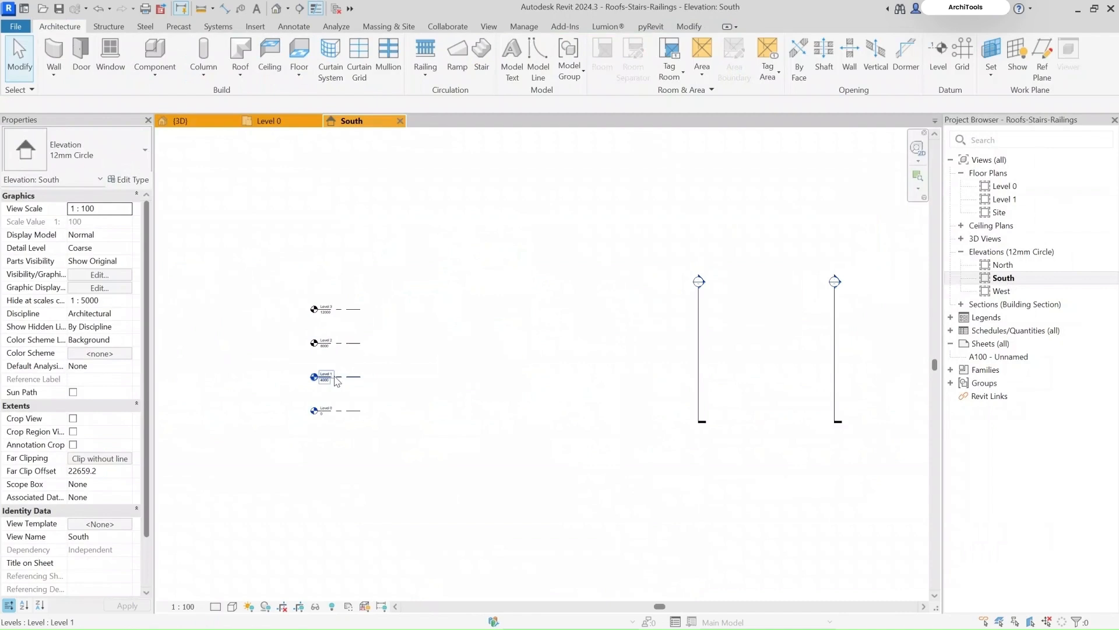
scroll(337, 382, up, 3)
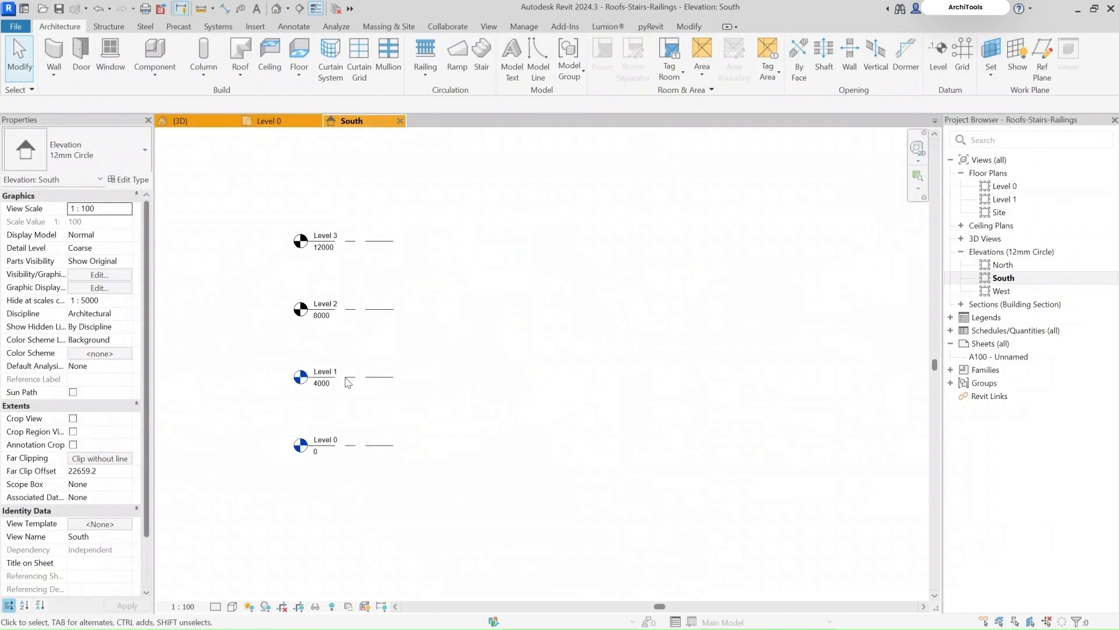
scroll(270, 305, down, 2)
scroll(270, 305, down, 2)
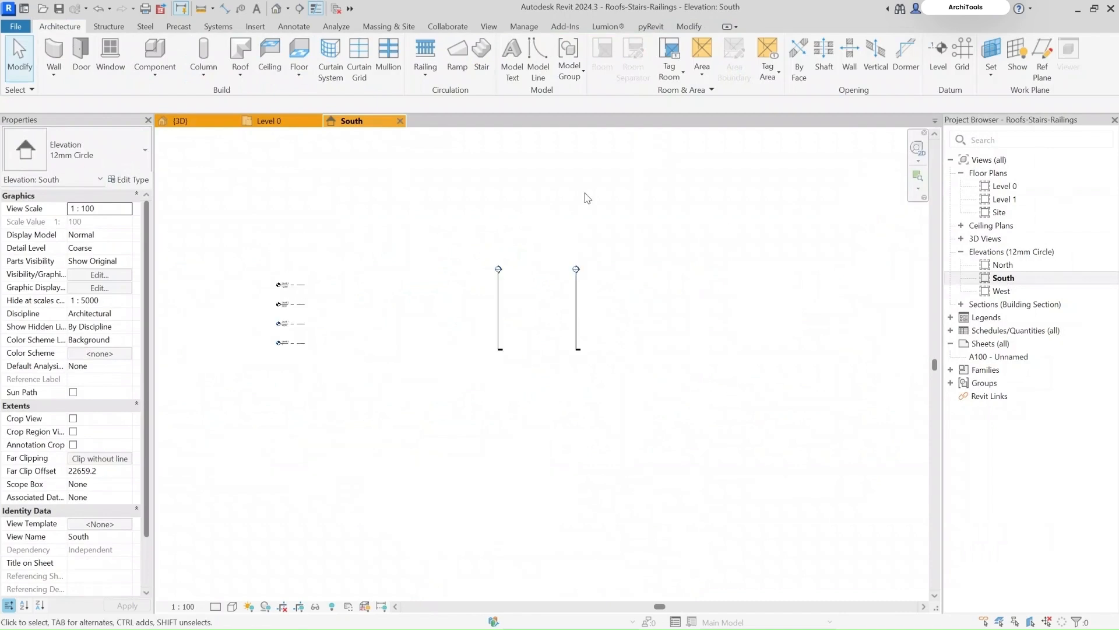
Step: Return to the 3D view and turn off its section box
click(277, 9)
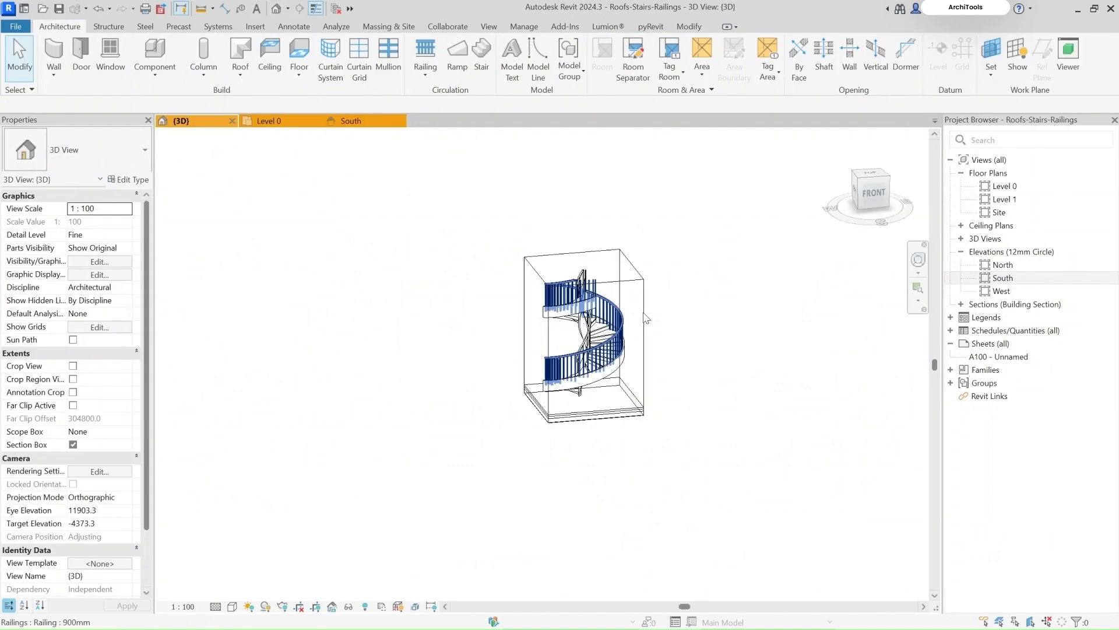
click(73, 444)
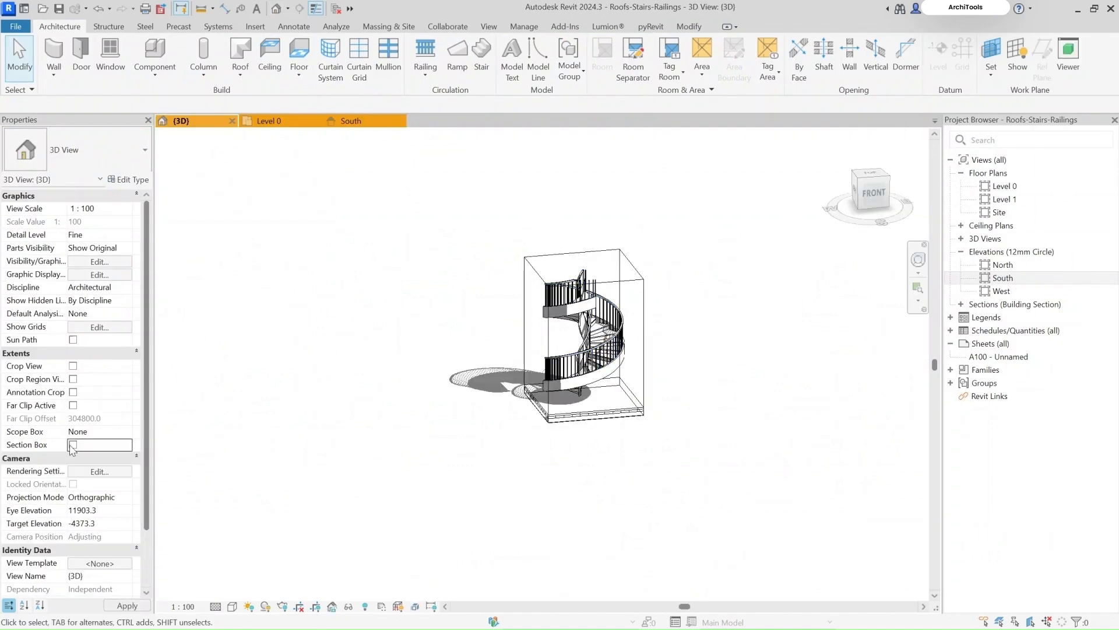
Step: Select the U-shaped cast-in-place stair and start connecting it to further levels as a multistory stair
scroll(475, 393, up, 5)
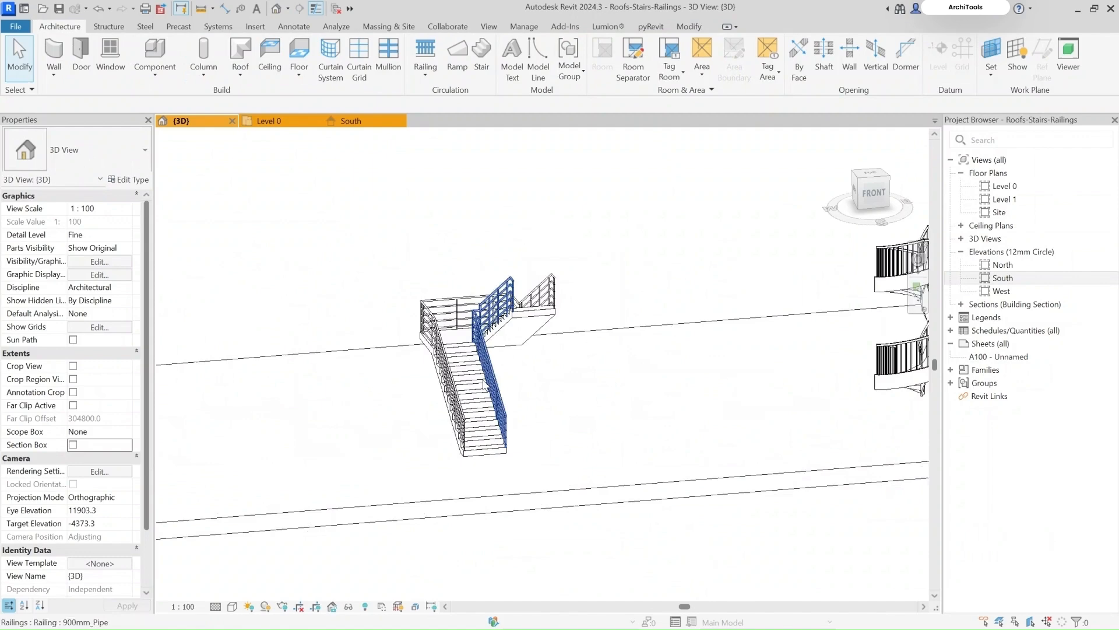
click(475, 403)
scroll(476, 403, down, 5)
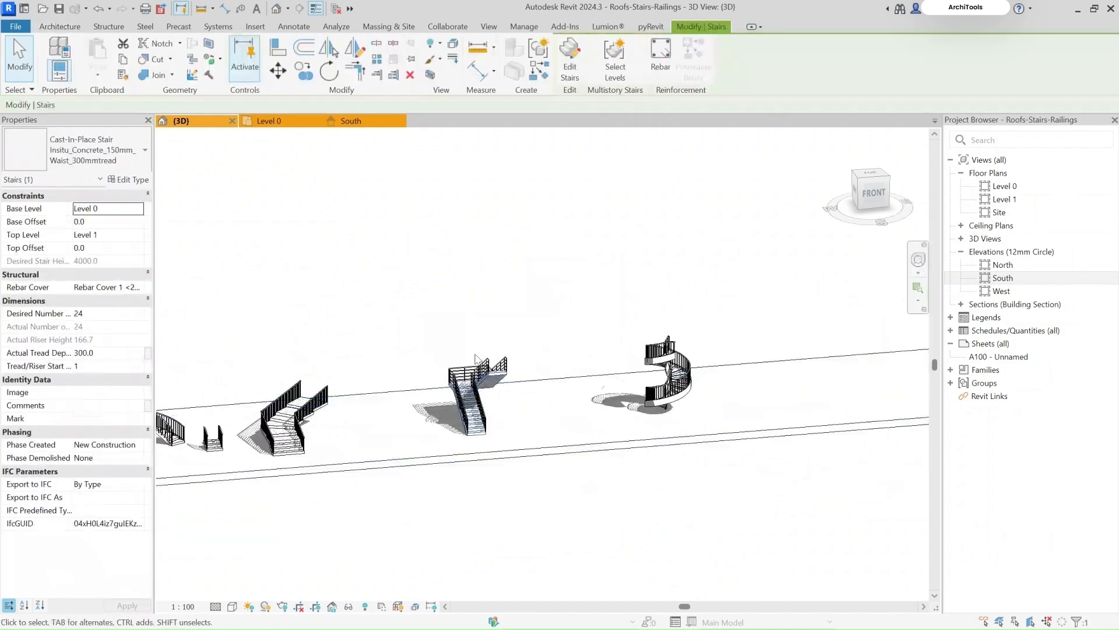
click(617, 69)
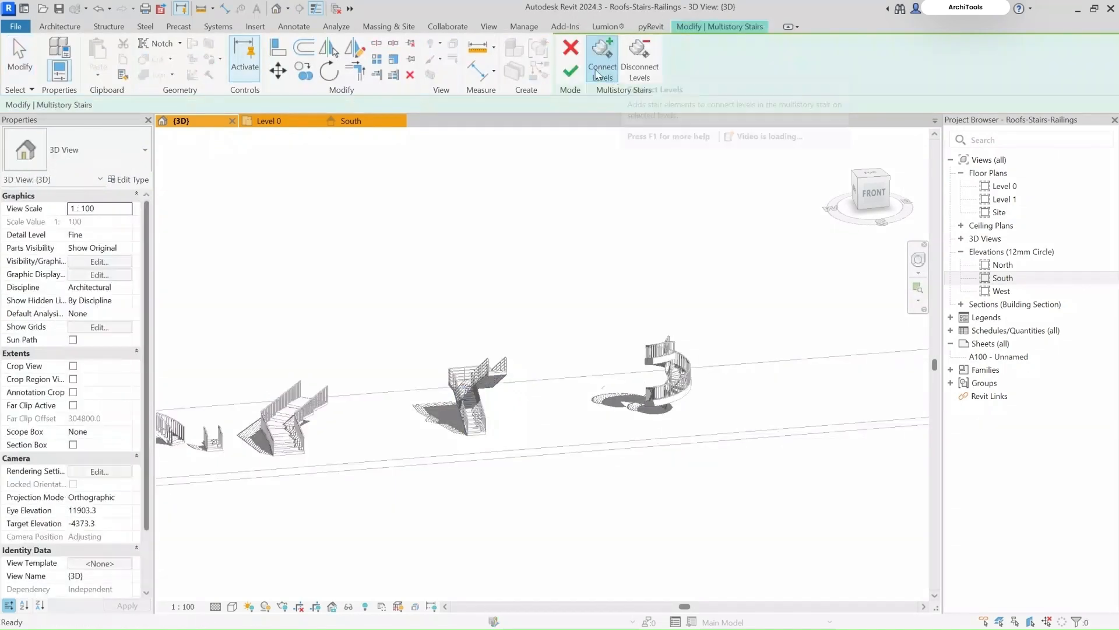
click(600, 71)
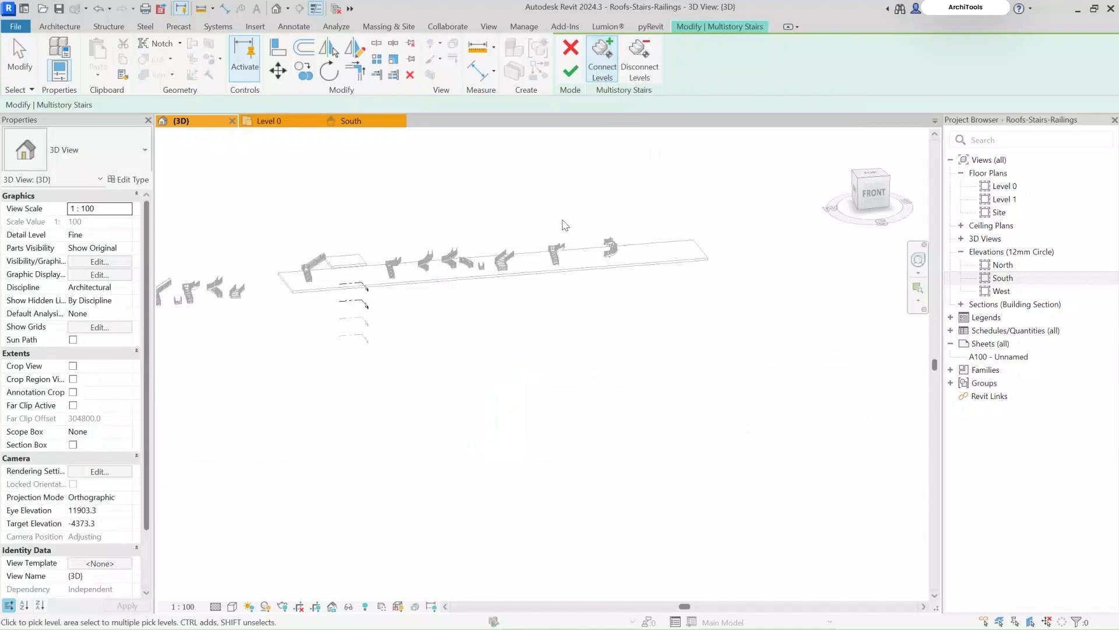
Step: Connect the stair to Level 2 and the level directly above it, and finish the multistory stair
scroll(642, 244, up, 3)
middle_drag(643, 244, 675, 315)
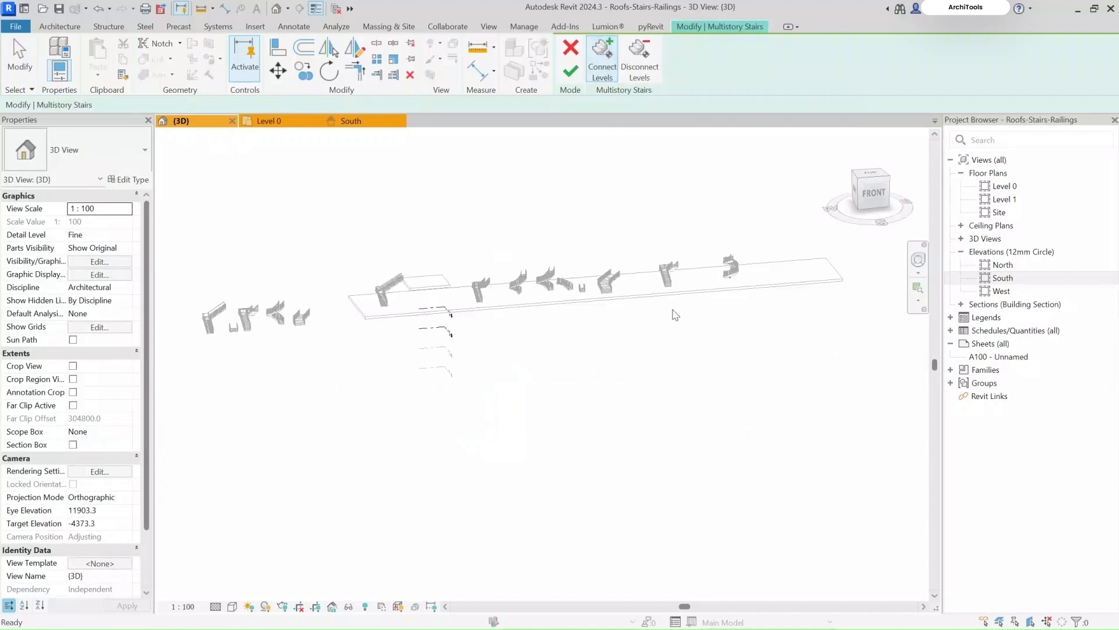
scroll(489, 339, up, 3)
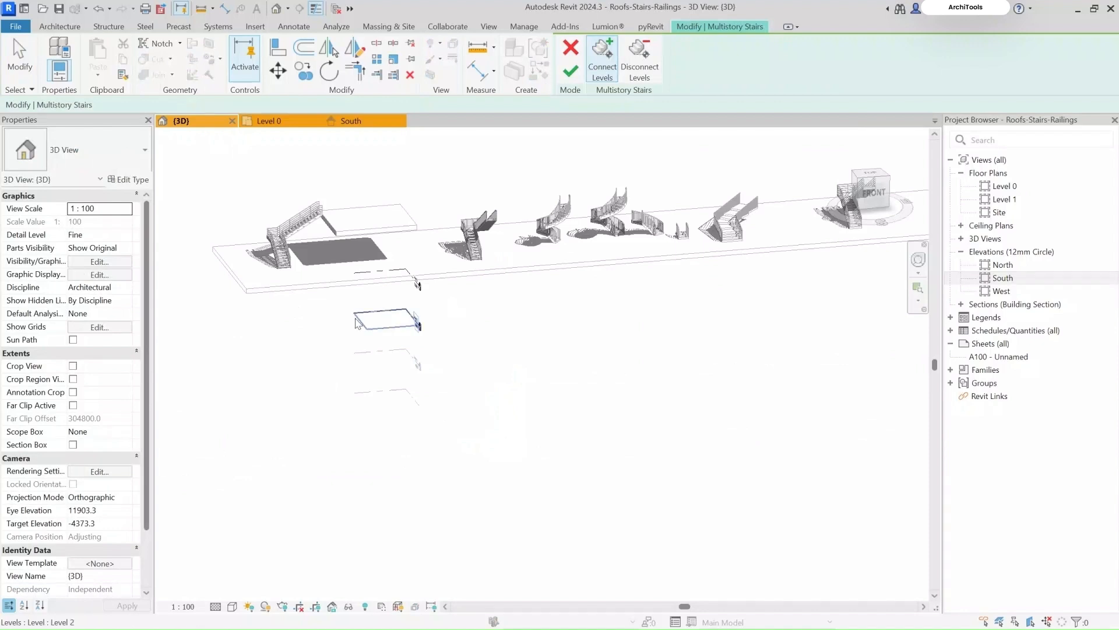
scroll(358, 322, up, 3)
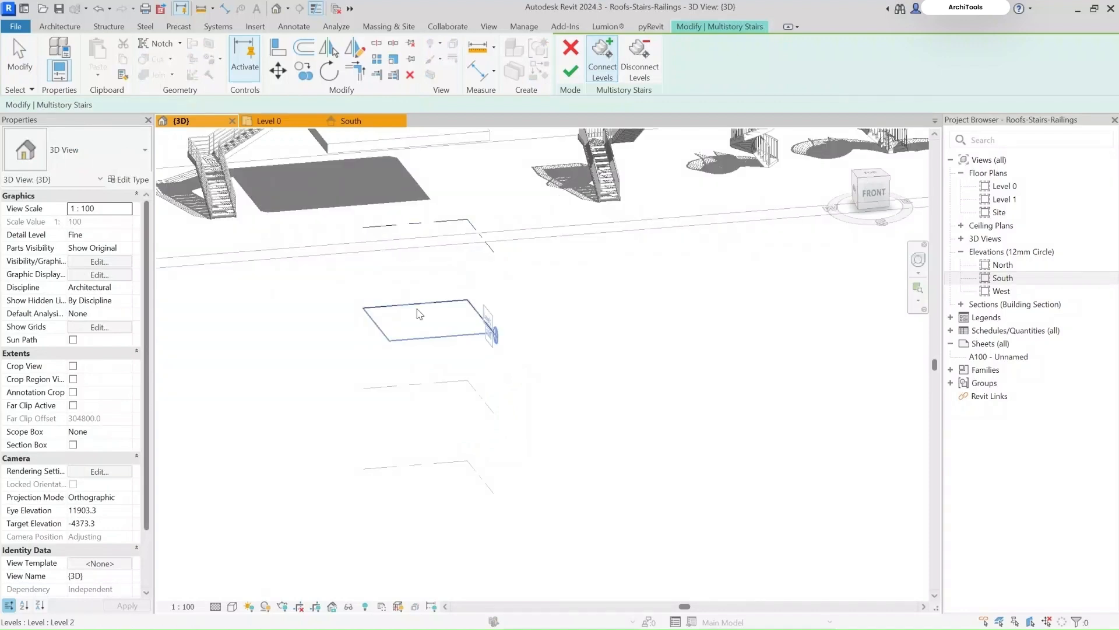
click(444, 311)
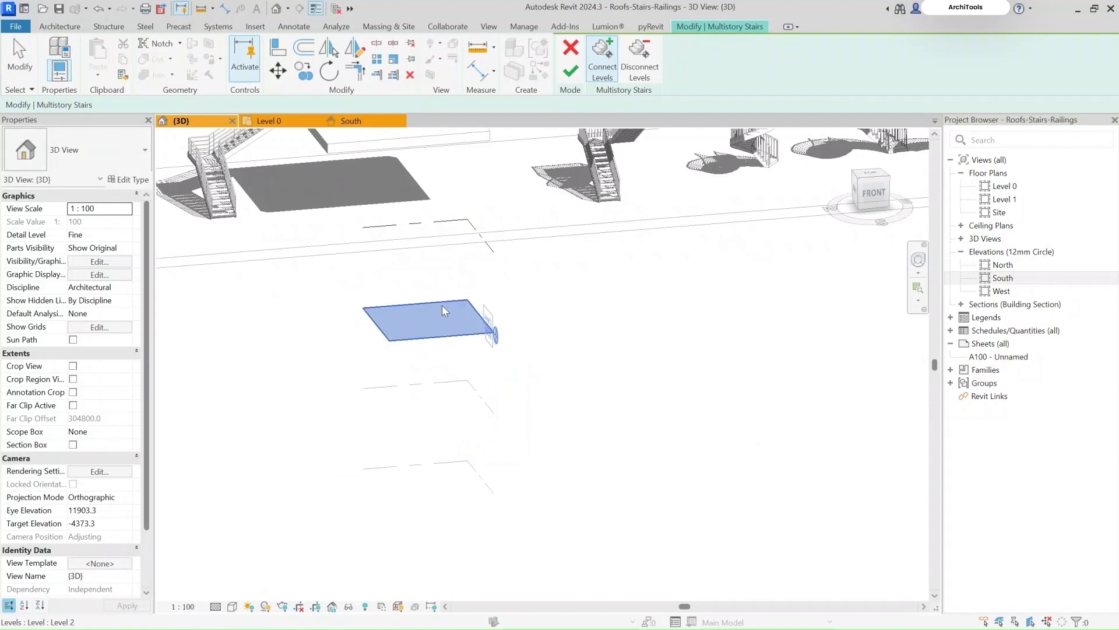
click(432, 230)
scroll(510, 354, down, 5)
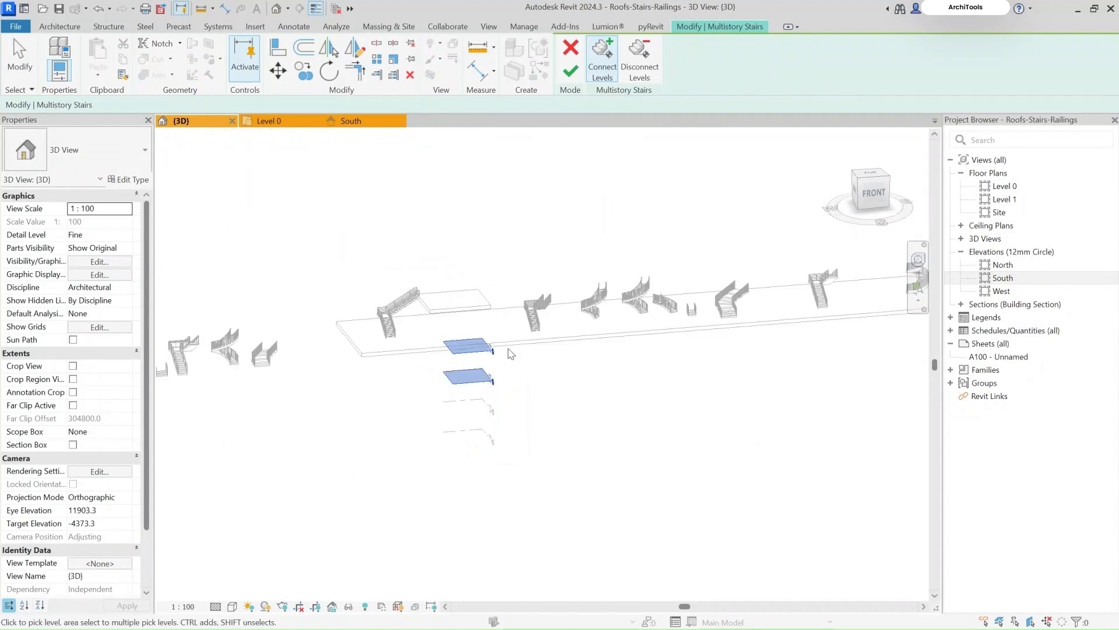
scroll(490, 346, up, 3)
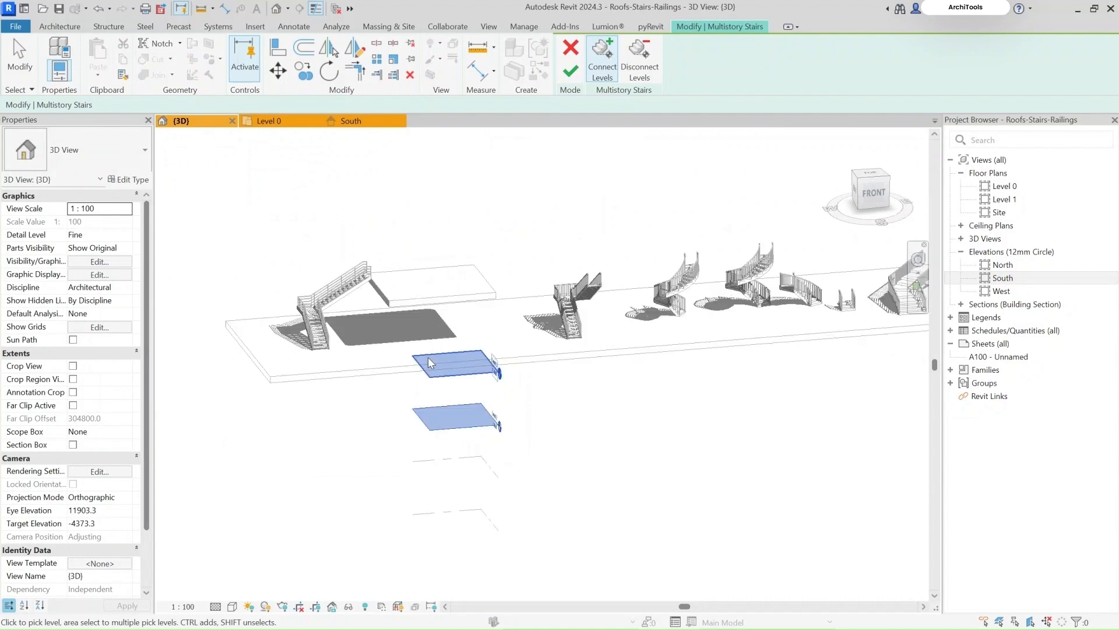
scroll(453, 341, down, 5)
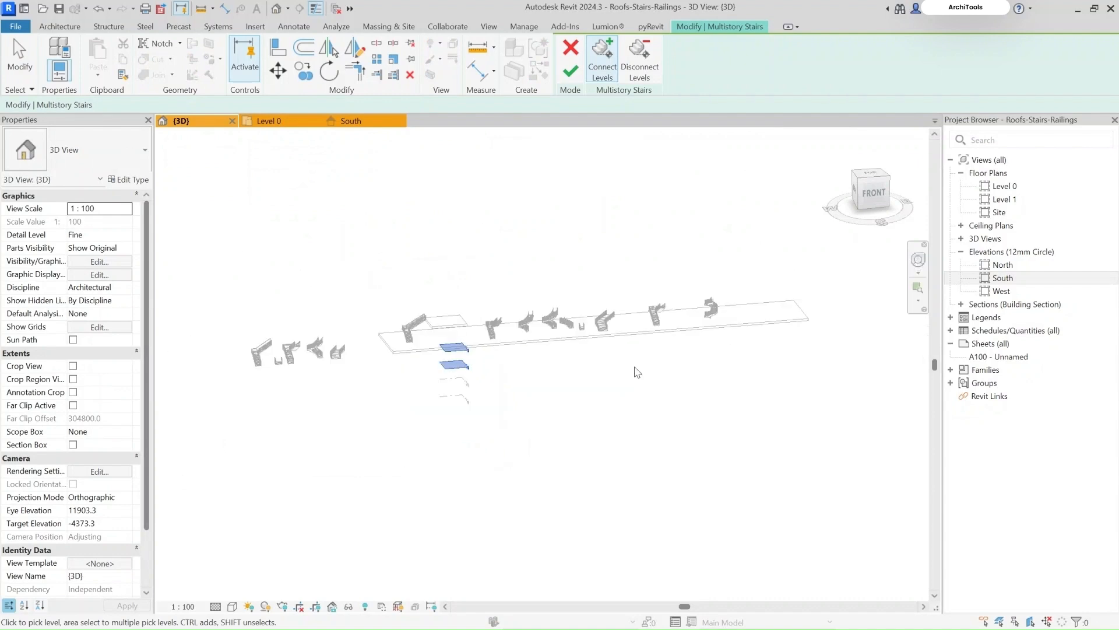
click(574, 76)
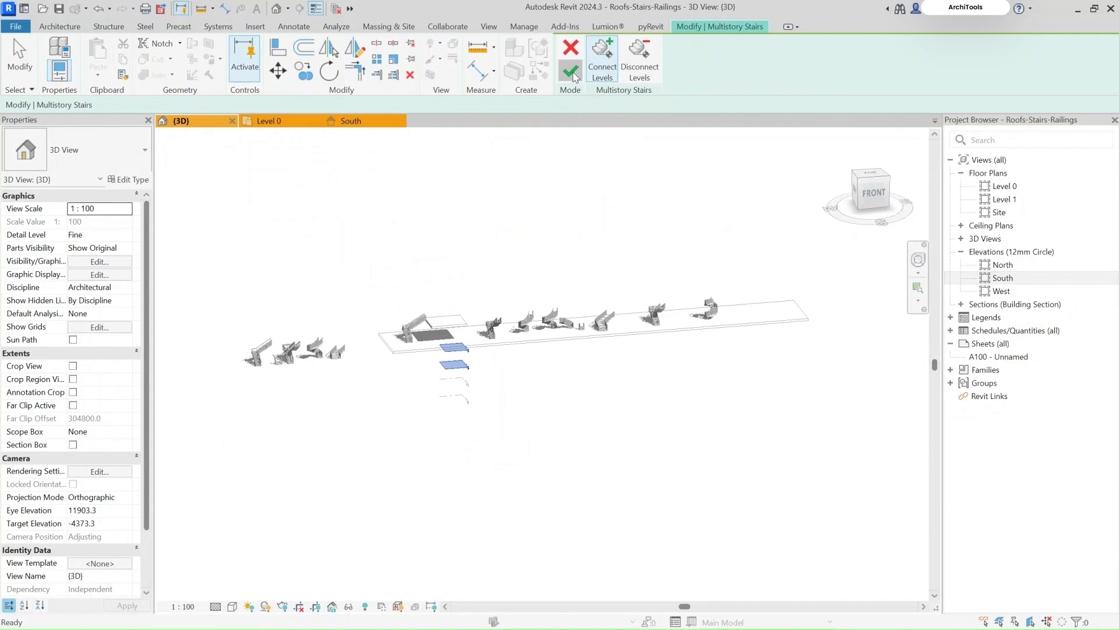
Step: Examine the multistory stair from several angles and clear its selection
scroll(671, 298, up, 3)
mouse_move(713, 275)
shift+middle_down()
mouse_move(633, 283)
mouse_move(408, 244)
mouse_move(724, 264)
mouse_move(714, 253)
shift+middle_up()
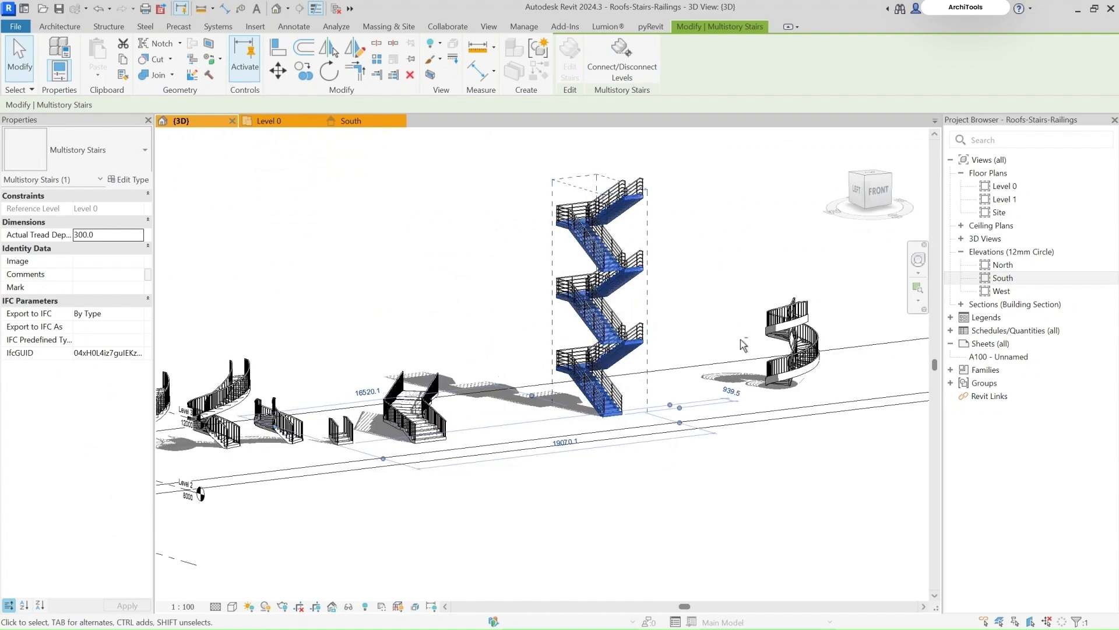
shift+middle_drag(744, 345, 636, 430)
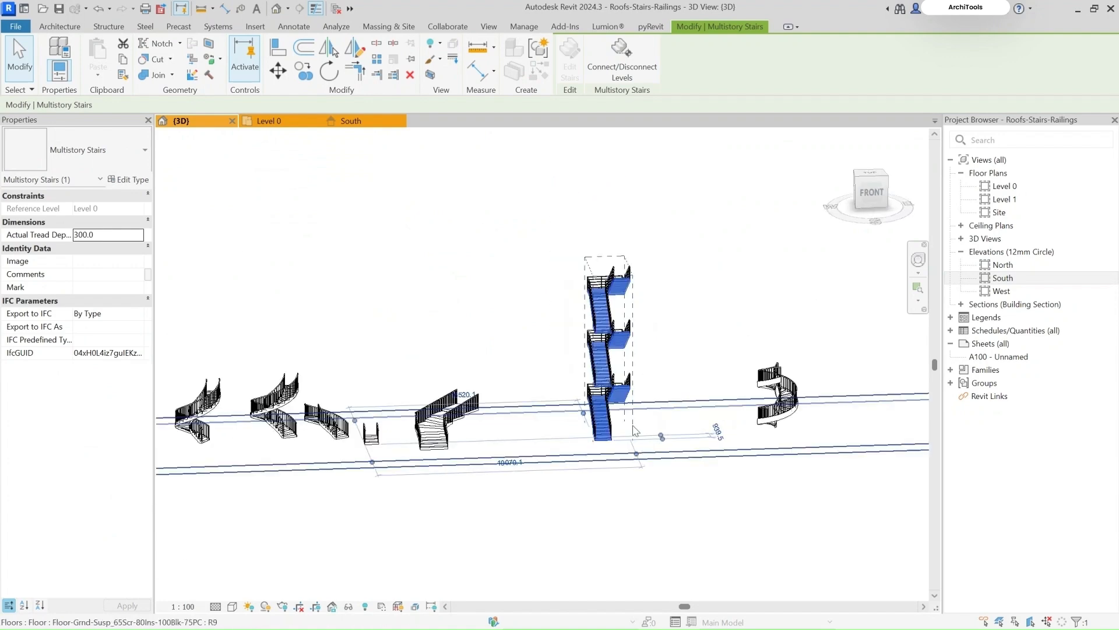
scroll(636, 430, up, 3)
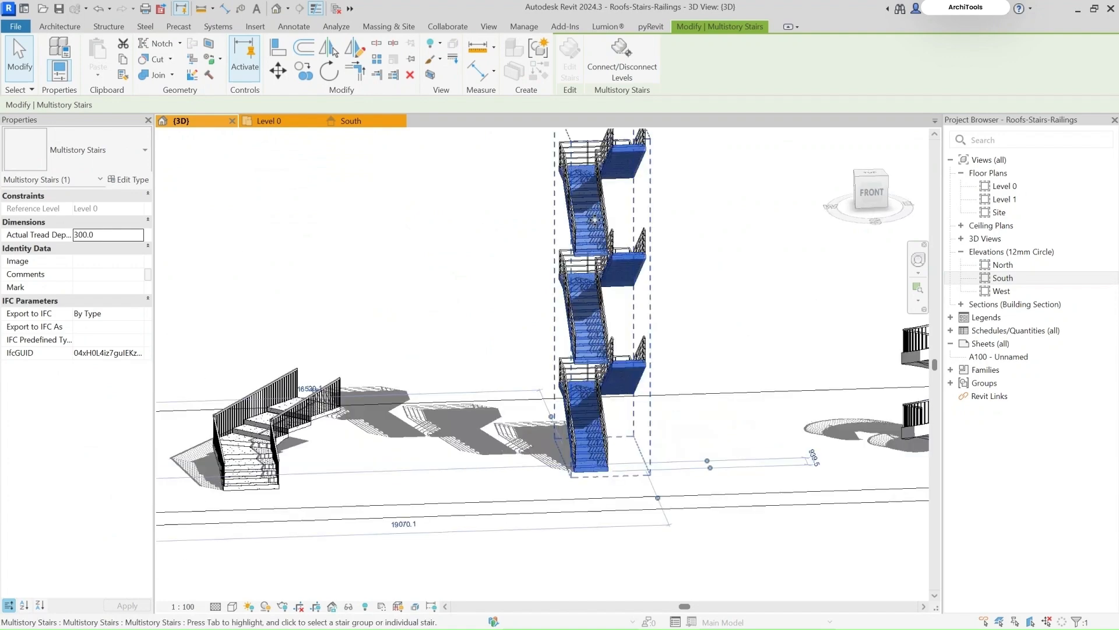
click(695, 237)
scroll(601, 338, down, 3)
shift+middle_drag(604, 373, 752, 296)
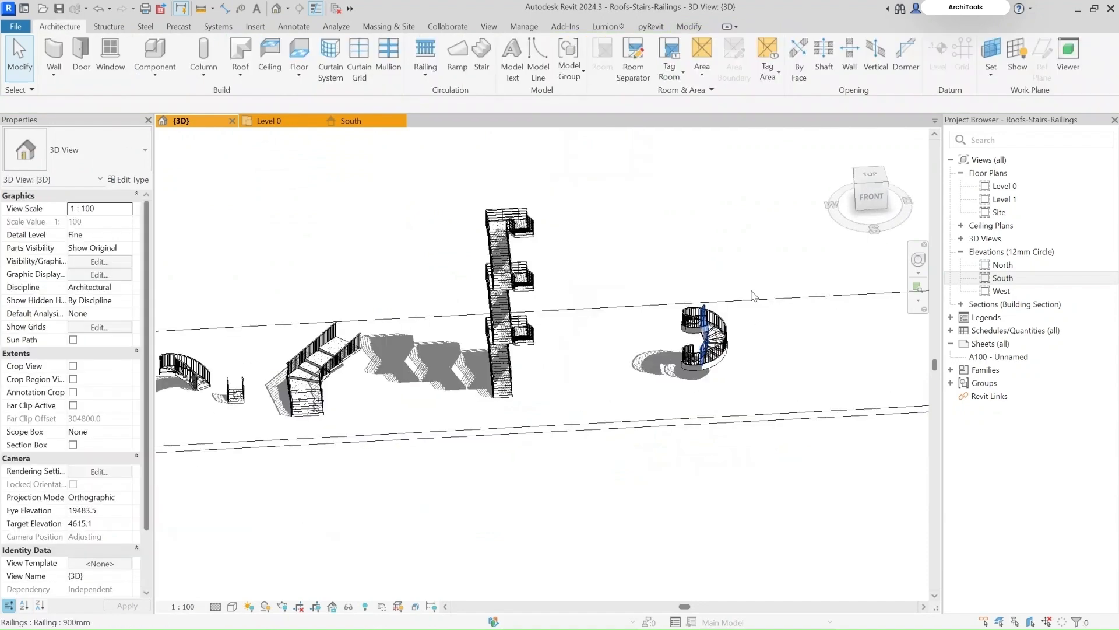
Step: Start a ramp in the top view and examine the Standard ramp type's maximum incline length and maximum slope
click(871, 177)
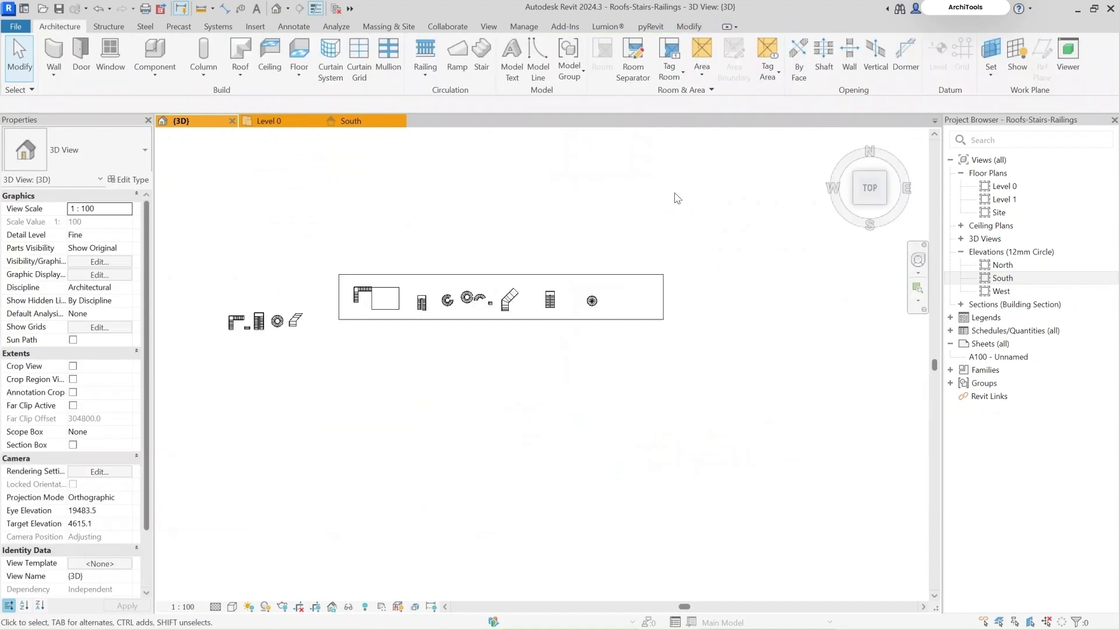
scroll(612, 297, up, 3)
scroll(613, 297, up, 3)
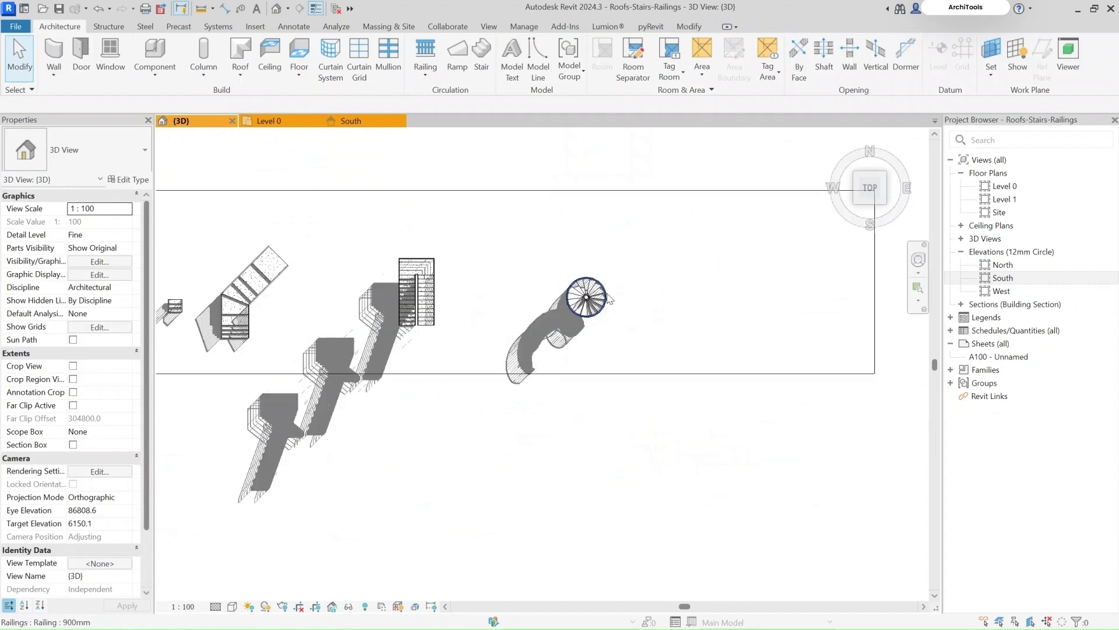
middle_drag(609, 299, 451, 294)
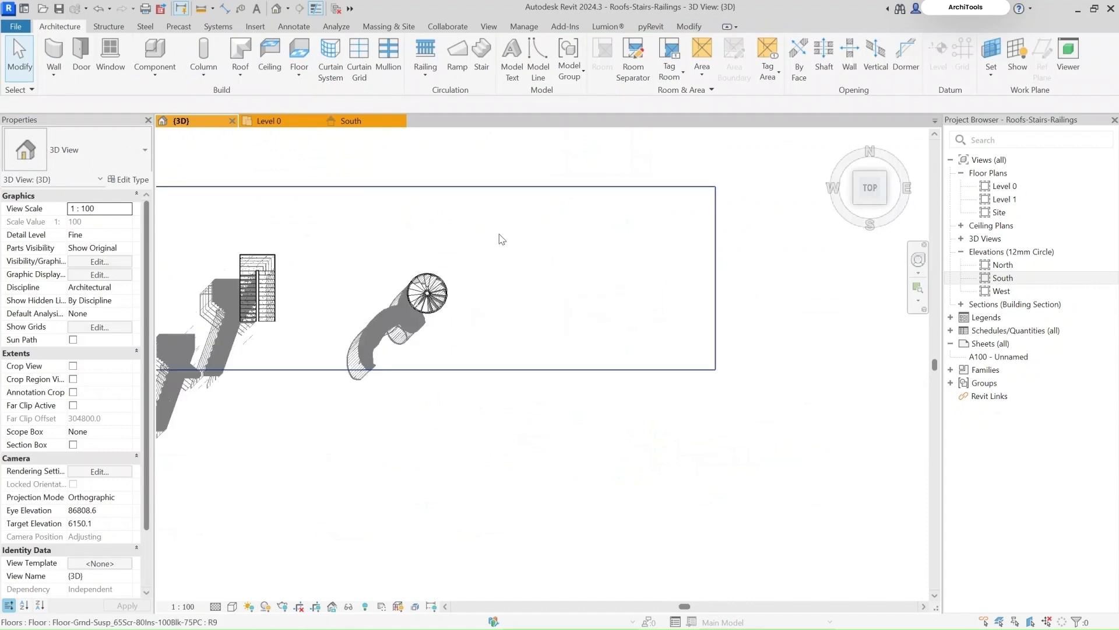
click(457, 56)
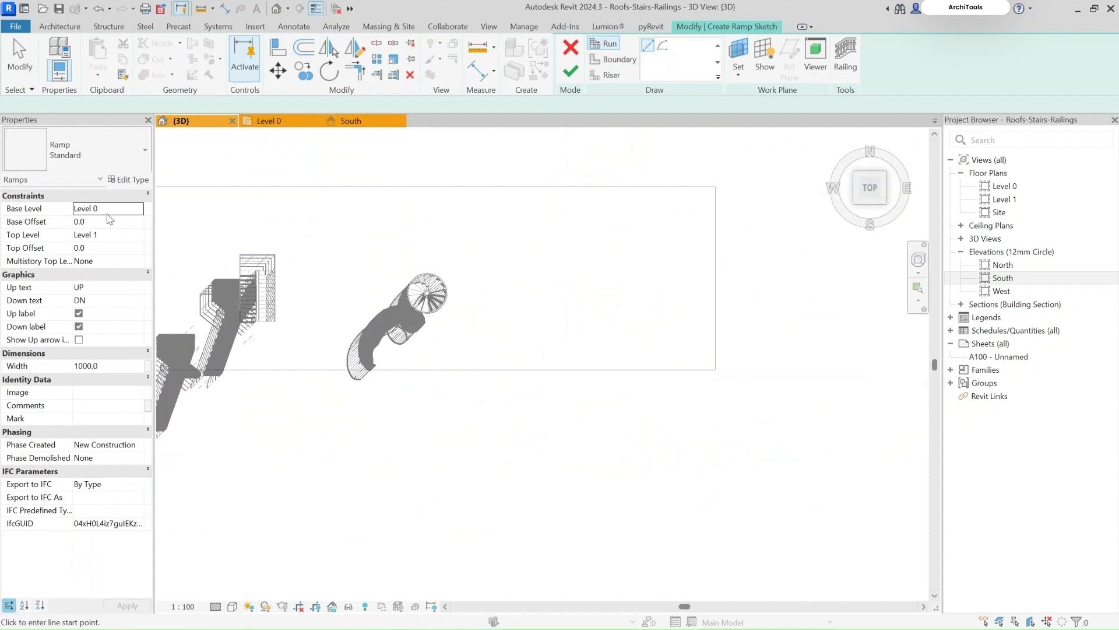
scroll(510, 257, up, 3)
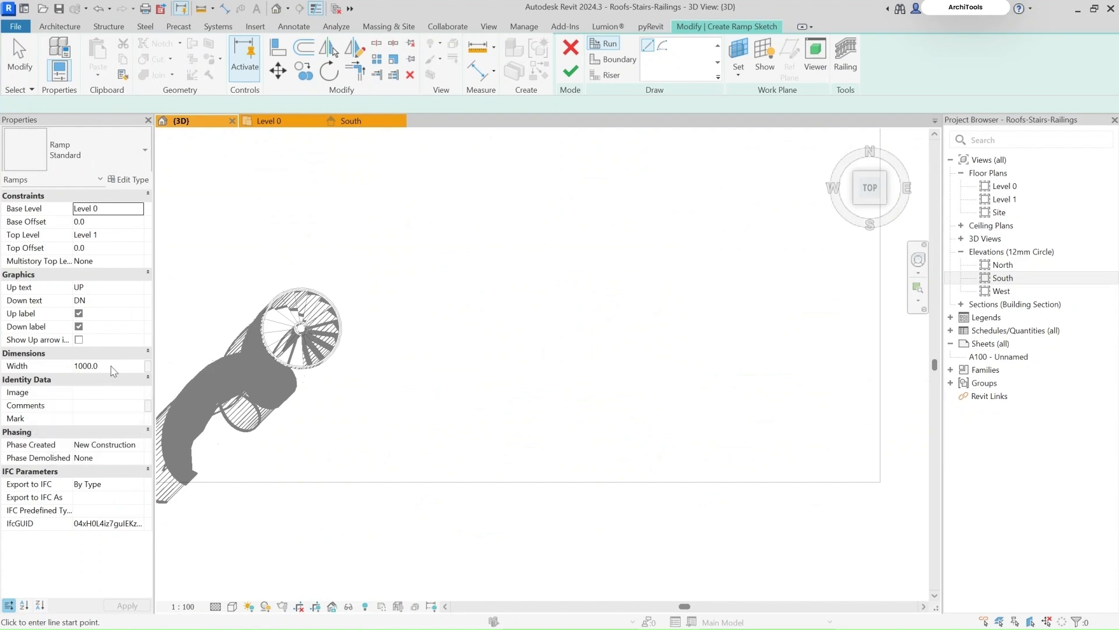
click(138, 181)
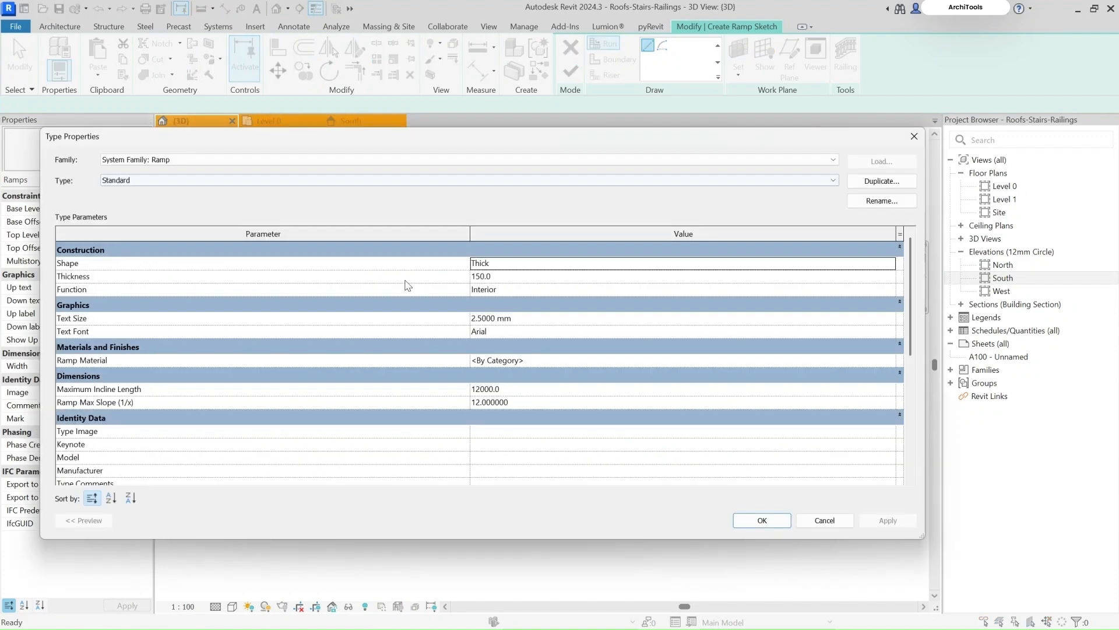
drag(546, 145, 661, 145)
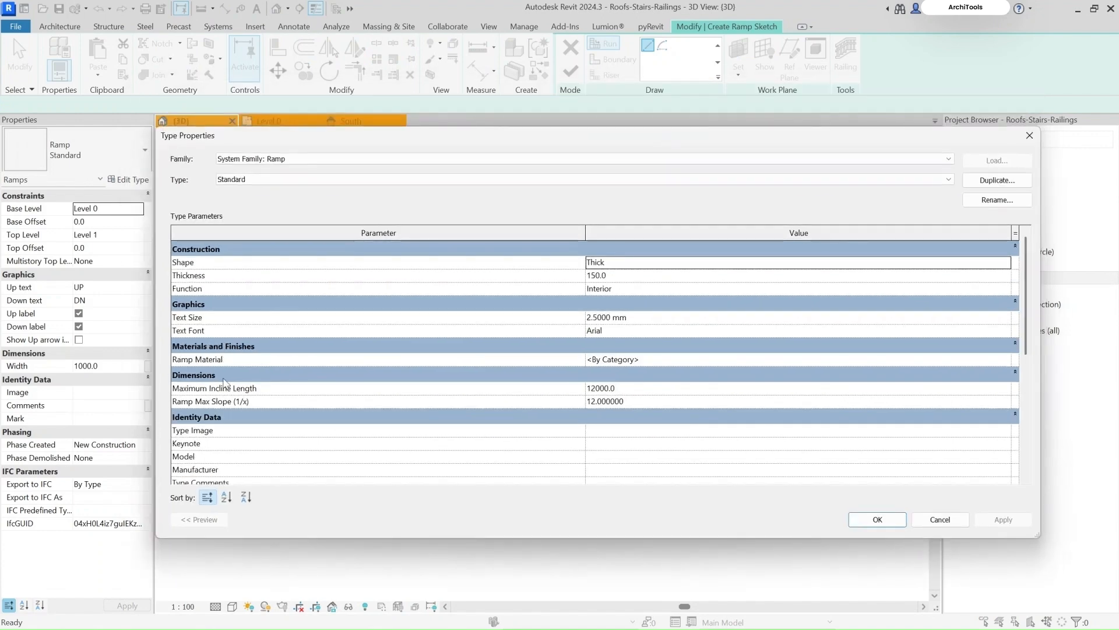
mouse_move(294, 396)
mouse_move(257, 407)
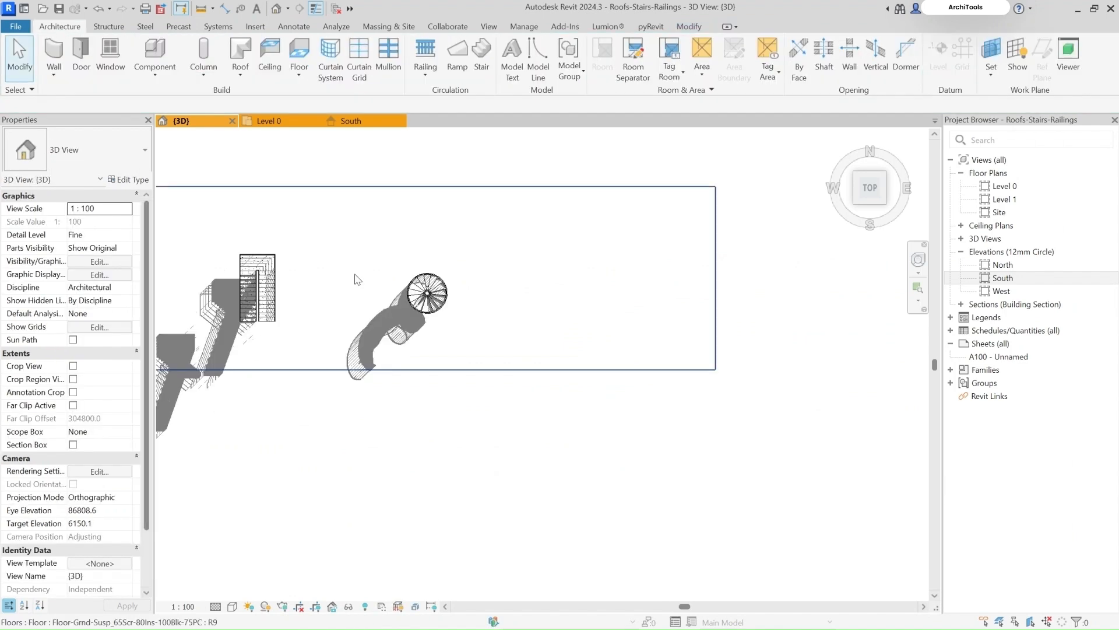
Step: Open the Level 0 plan and draw a horizontal detail line in an empty area
scroll(521, 272, up, 2)
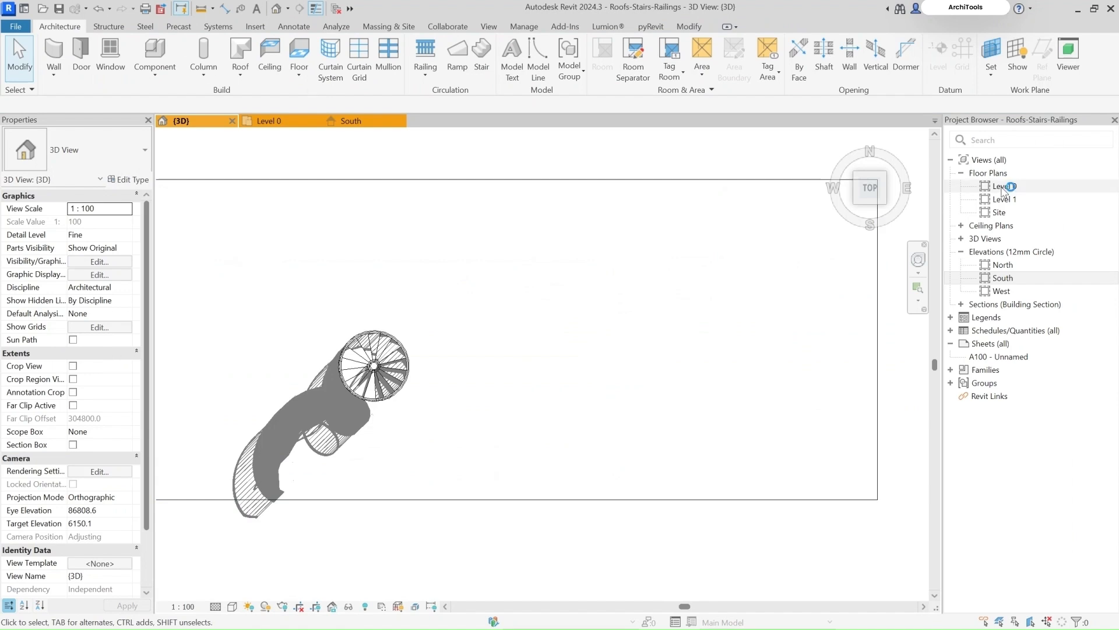
scroll(798, 282, up, 6)
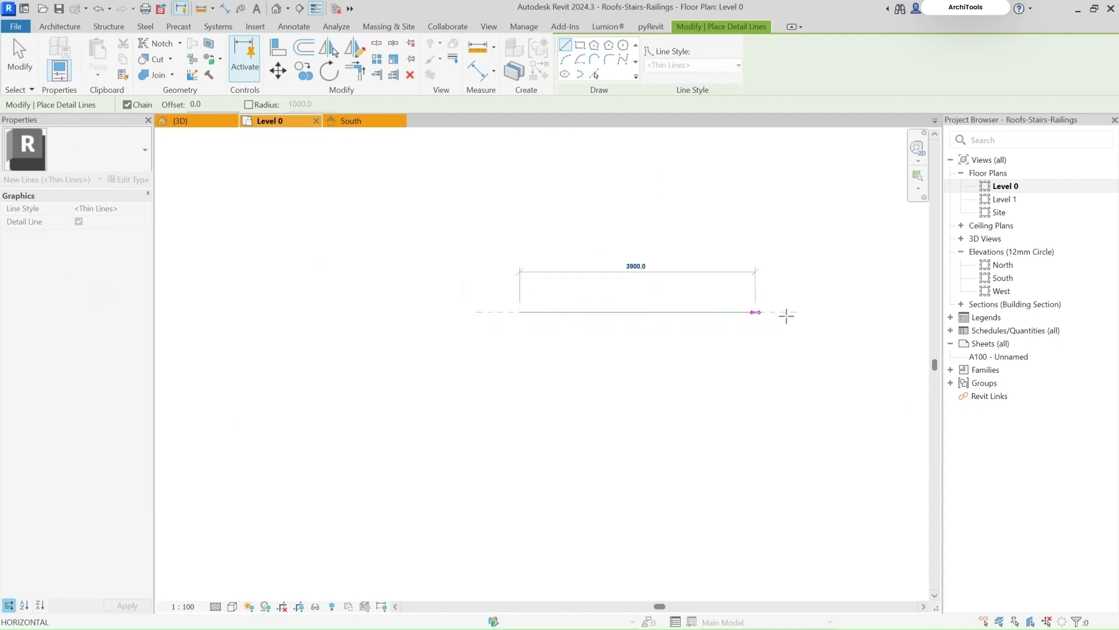
click(810, 312)
key(Escape)
key(Escape)
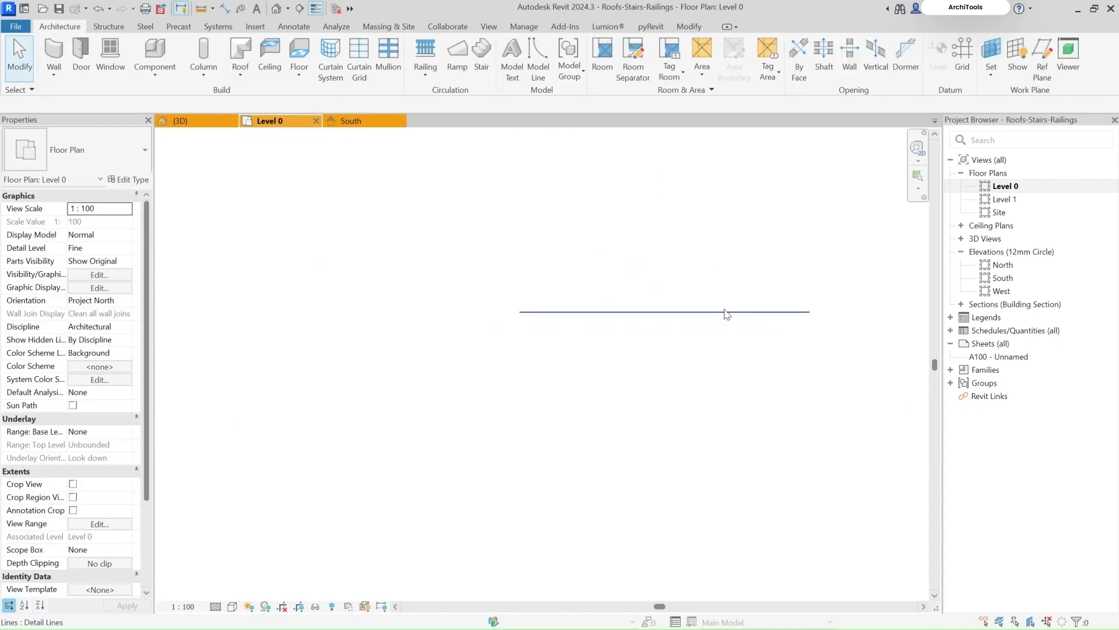
Step: Copy the horizontal detail line 1000 mm straight upward
click(726, 313)
key(c)
key(o)
click(725, 361)
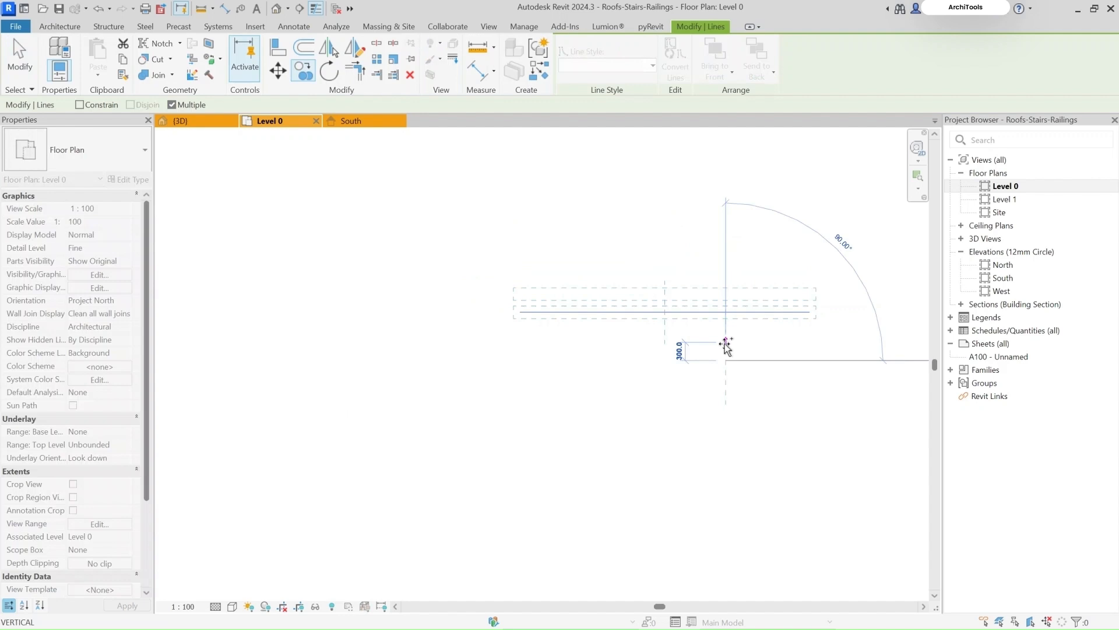
text(100)
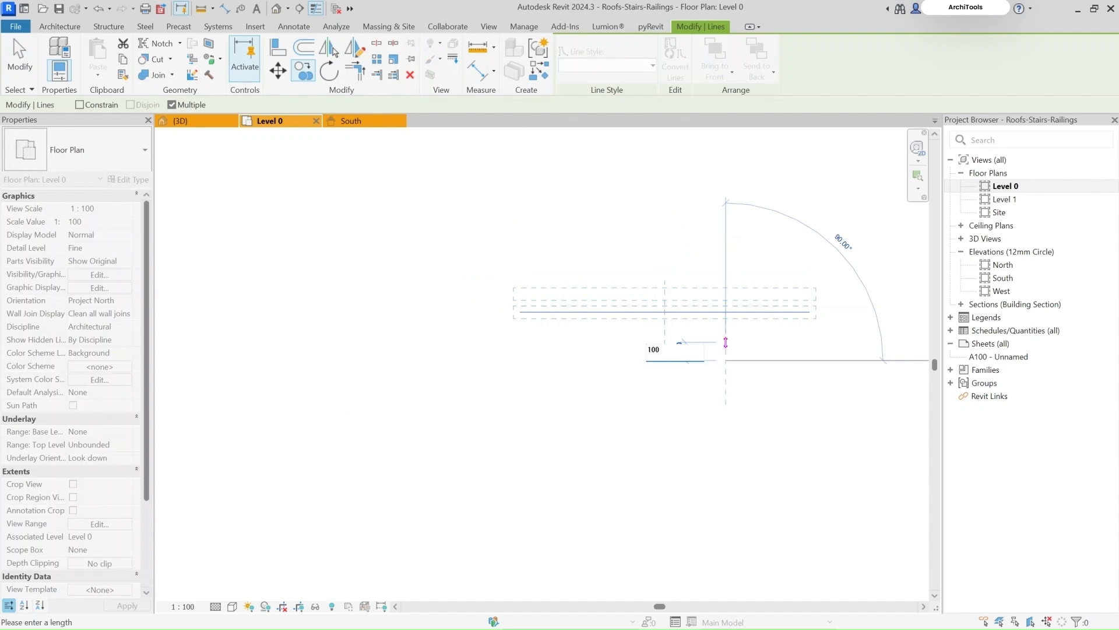
key(Return)
key(Escape)
key(Escape)
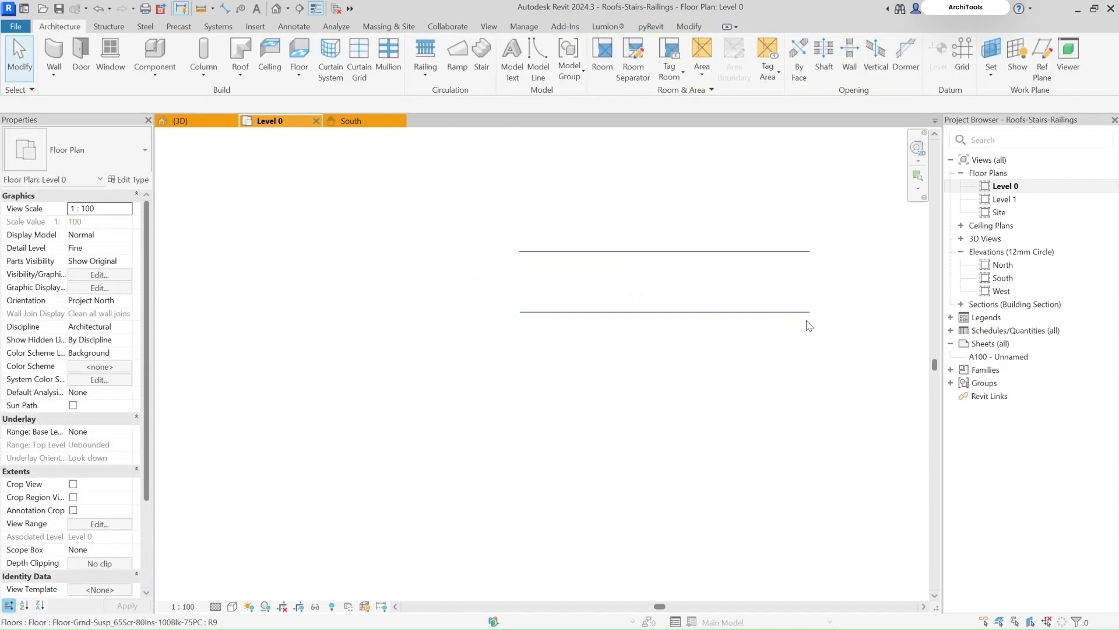
Step: Add an aligned dimension between the two horizontal detail lines, placed beyond their right ends
middle_drag(791, 324, 774, 325)
key(d)
key(i)
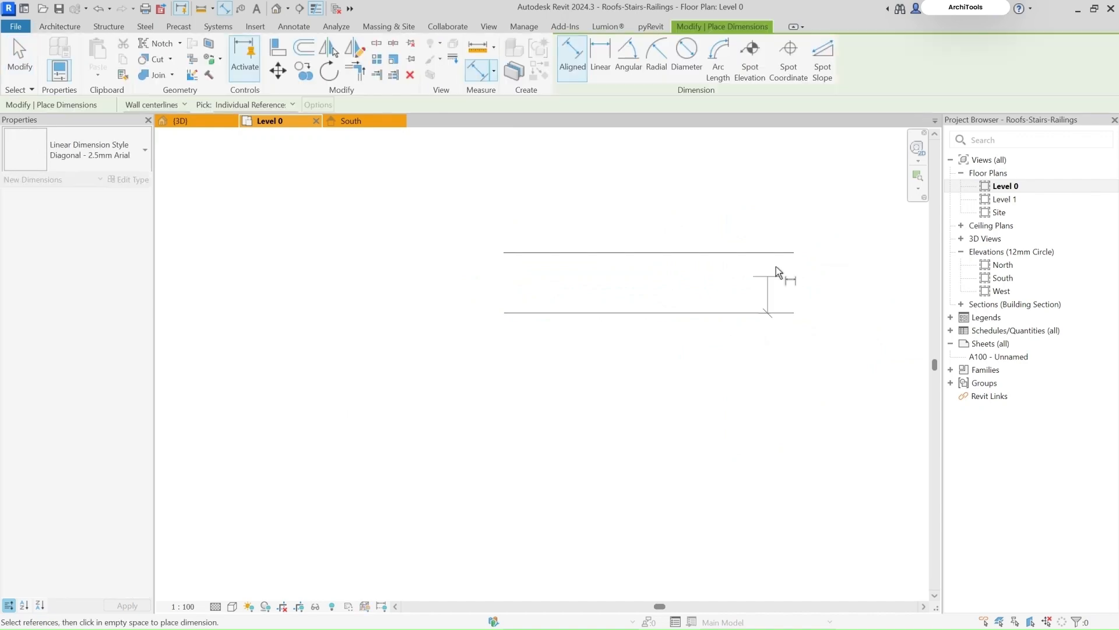
click(776, 252)
click(812, 280)
key(Escape)
key(Escape)
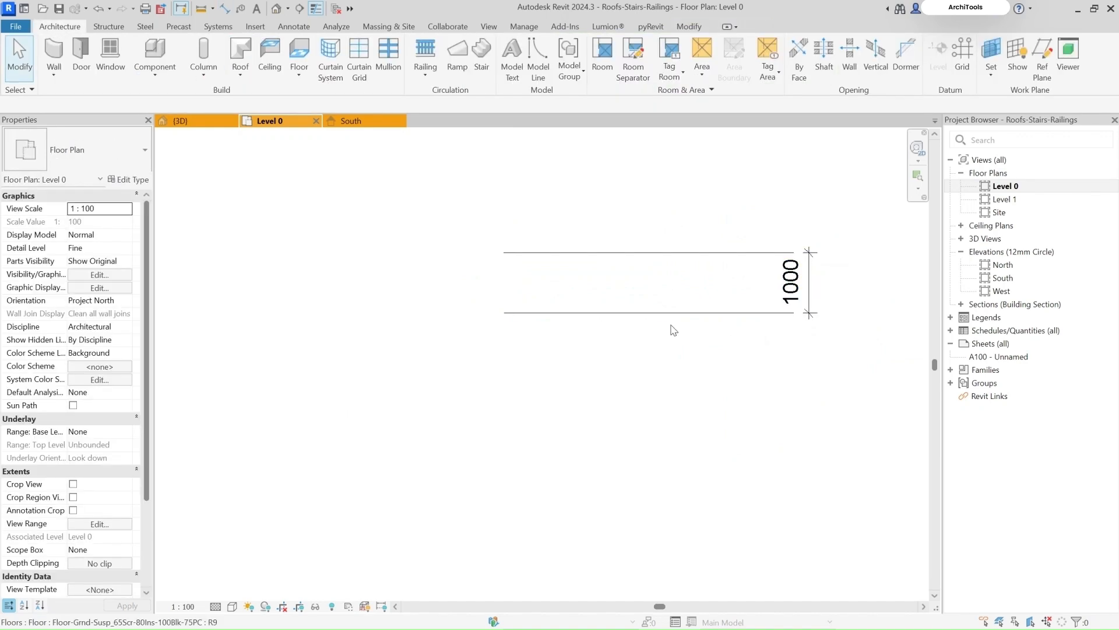
Step: Draw a vertical detail line joining the two horizontal lines about 600 mm from their left ends, and select it
key(d)
key(l)
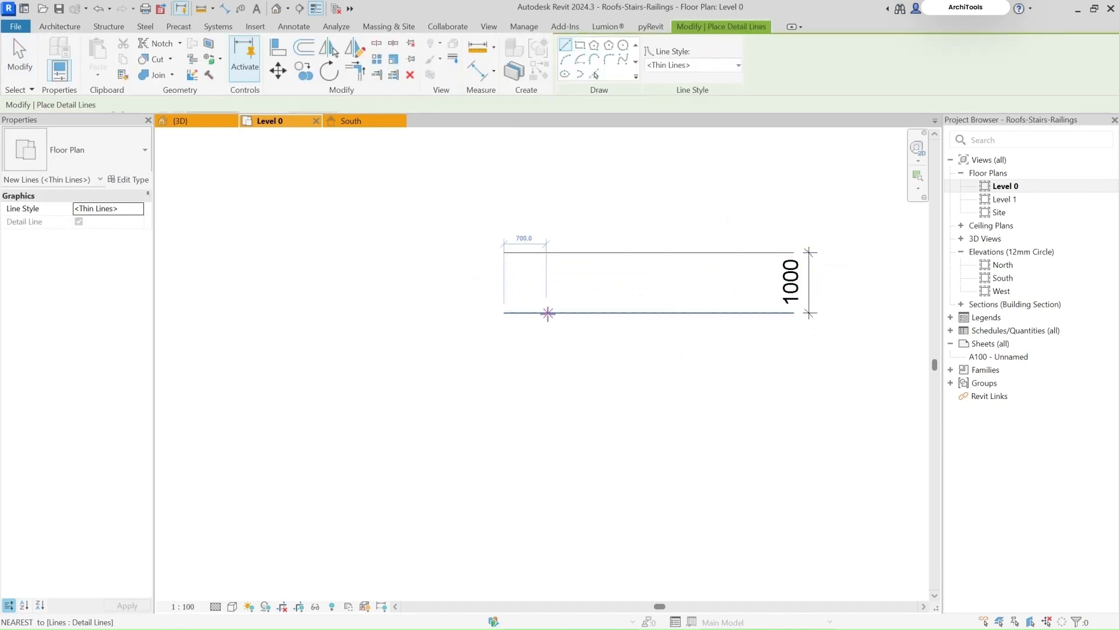
click(548, 313)
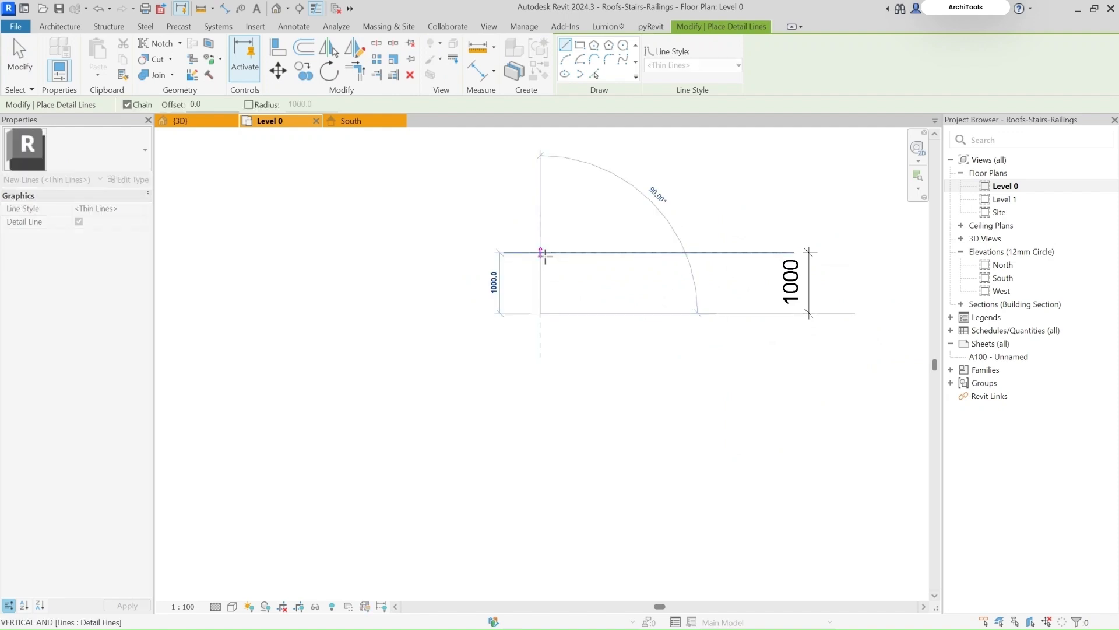
click(540, 254)
key(Escape)
key(Escape)
click(539, 284)
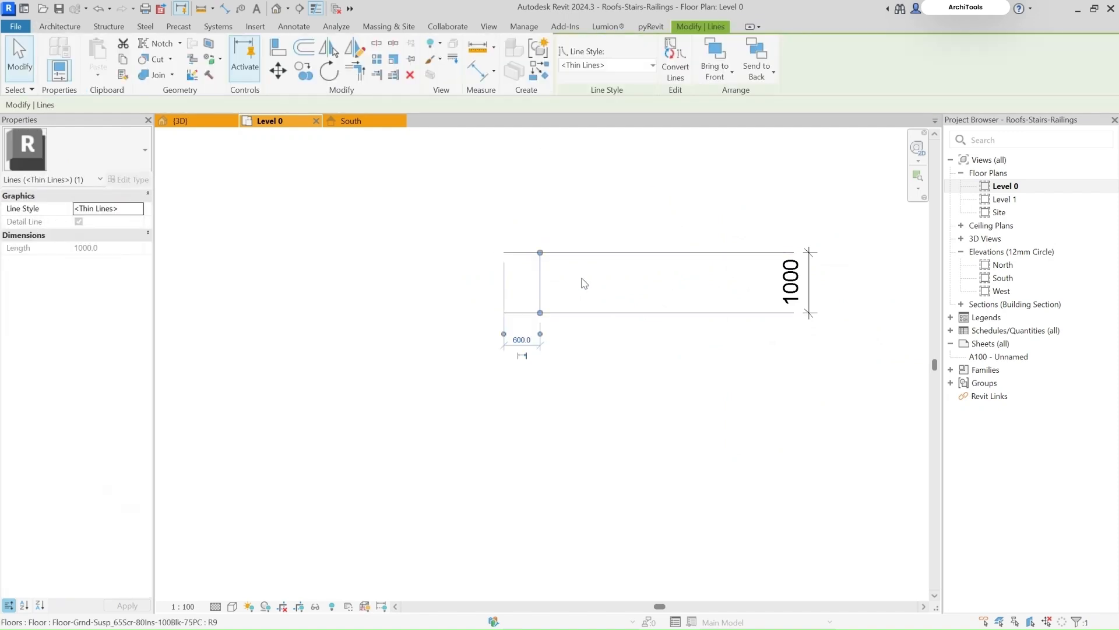
Step: Copy the vertical detail line 12000 mm horizontally to the right
key(m)
key(v)
click(591, 283)
text(1)
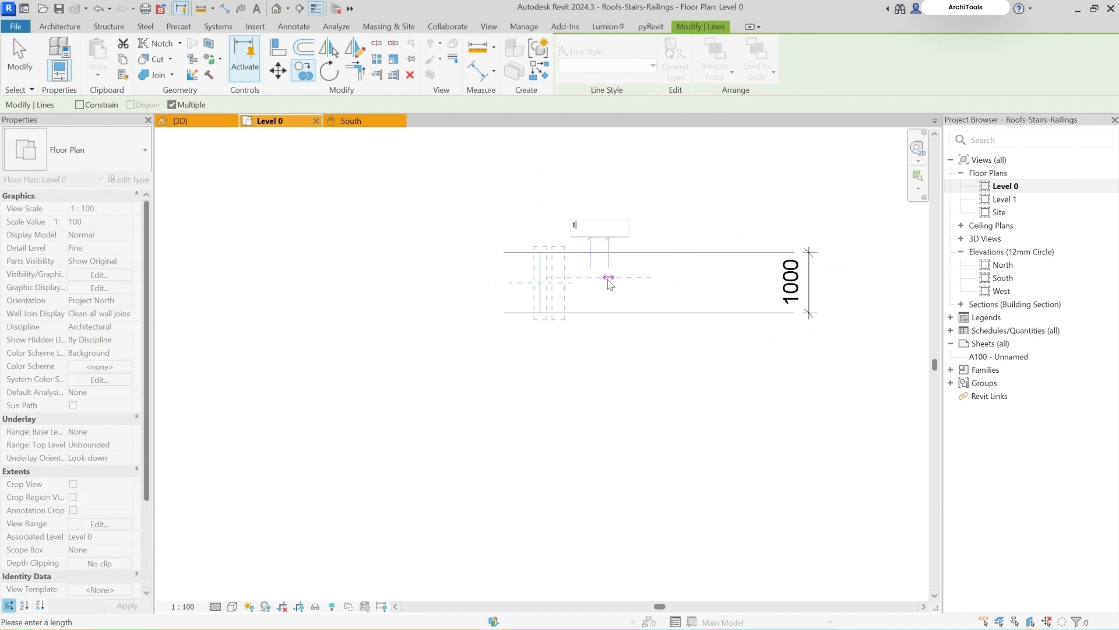
text(2000)
key(Return)
key(Escape)
scroll(537, 285, down, 4)
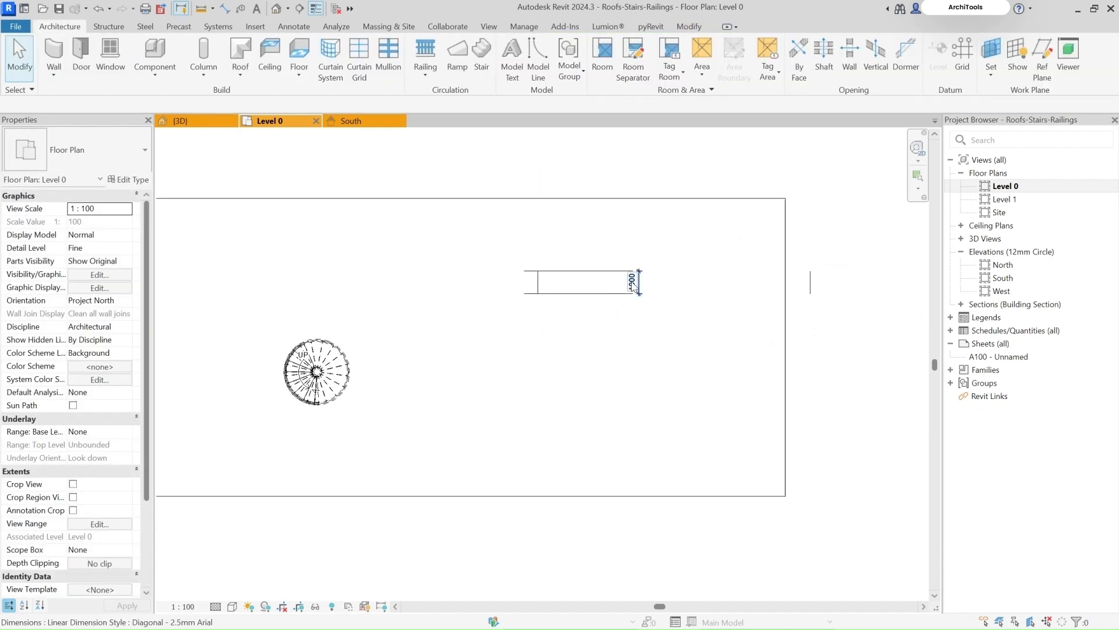
Step: Extend the upper horizontal detail line rightward to the top end of the copied vertical line
click(549, 276)
drag(633, 270, 810, 271)
key(Escape)
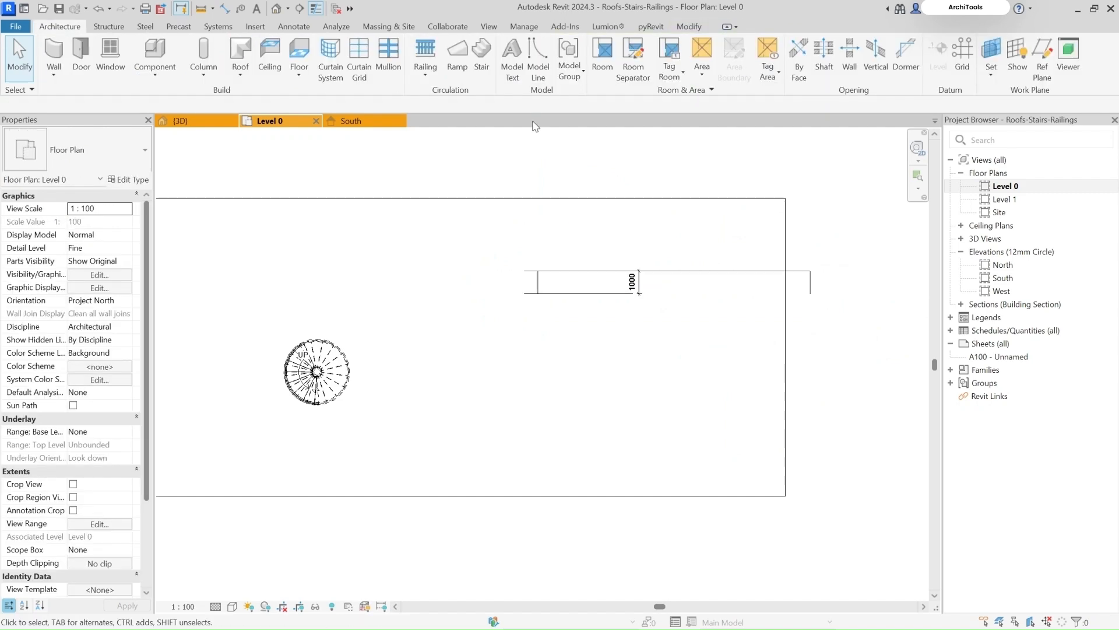
Step: Draw a sloped detail line from the bottom of the left vertical line to the top of the right vertical line
key(d)
key(l)
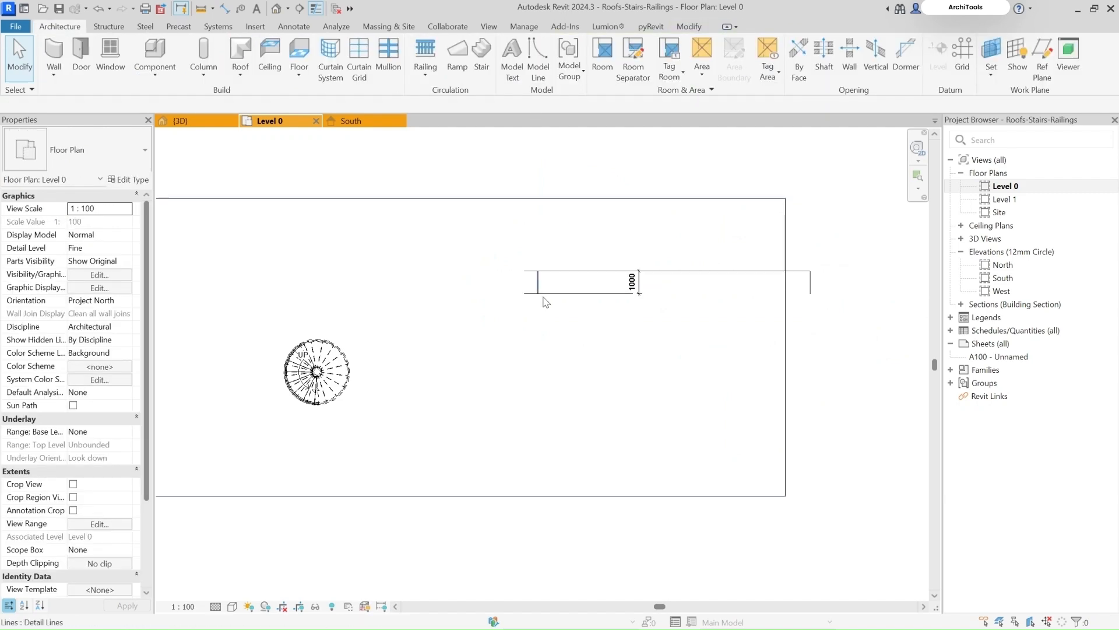
click(537, 294)
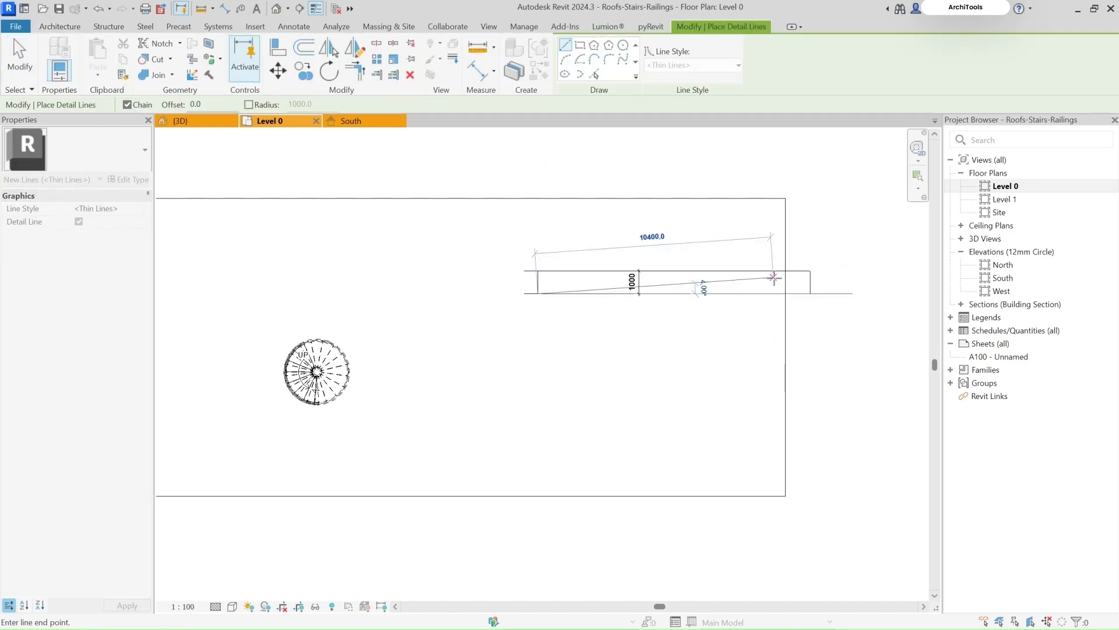
click(810, 271)
key(Escape)
key(Escape)
scroll(607, 295, up, 2)
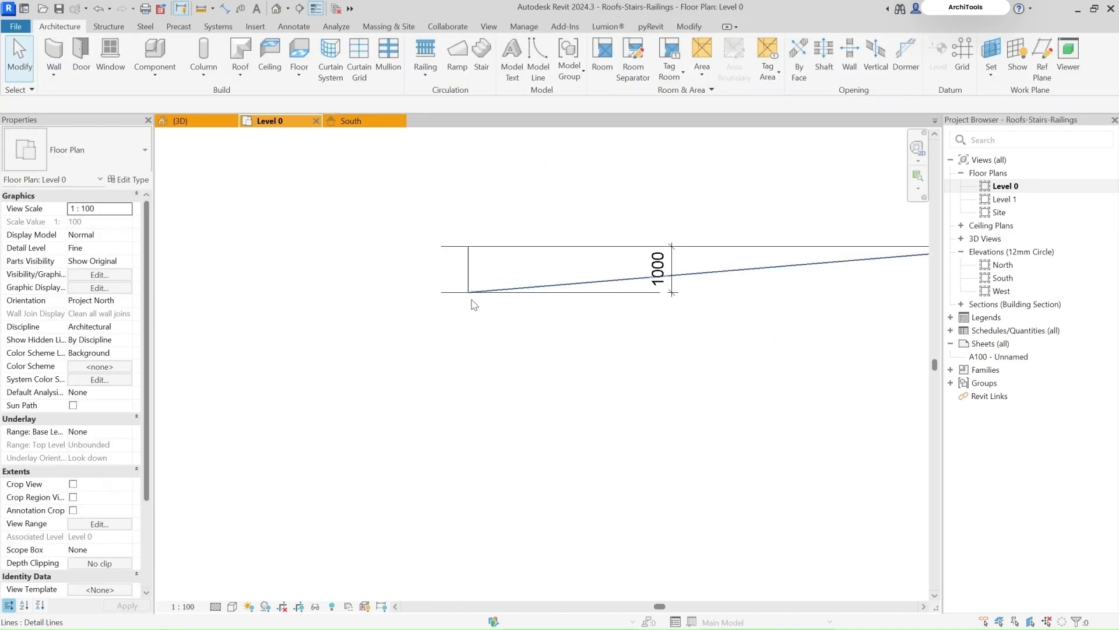
scroll(474, 304, down, 3)
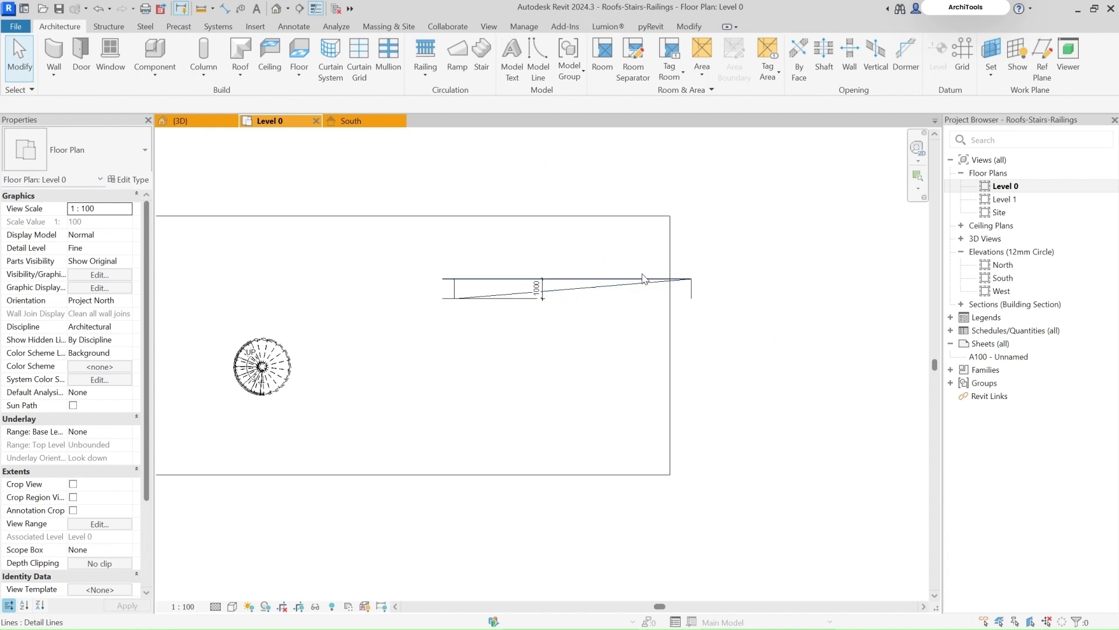
scroll(563, 279, up, 2)
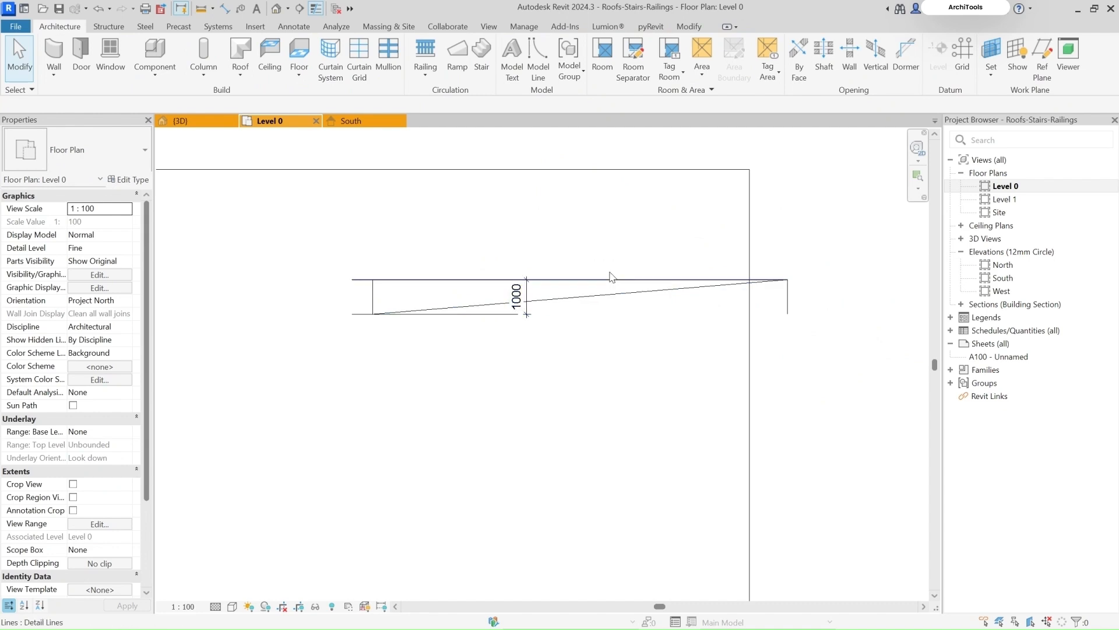
Step: Delete the whole slope sketch, including its detail lines and the 1000 mm dimension
drag(331, 240, 796, 338)
key(Delete)
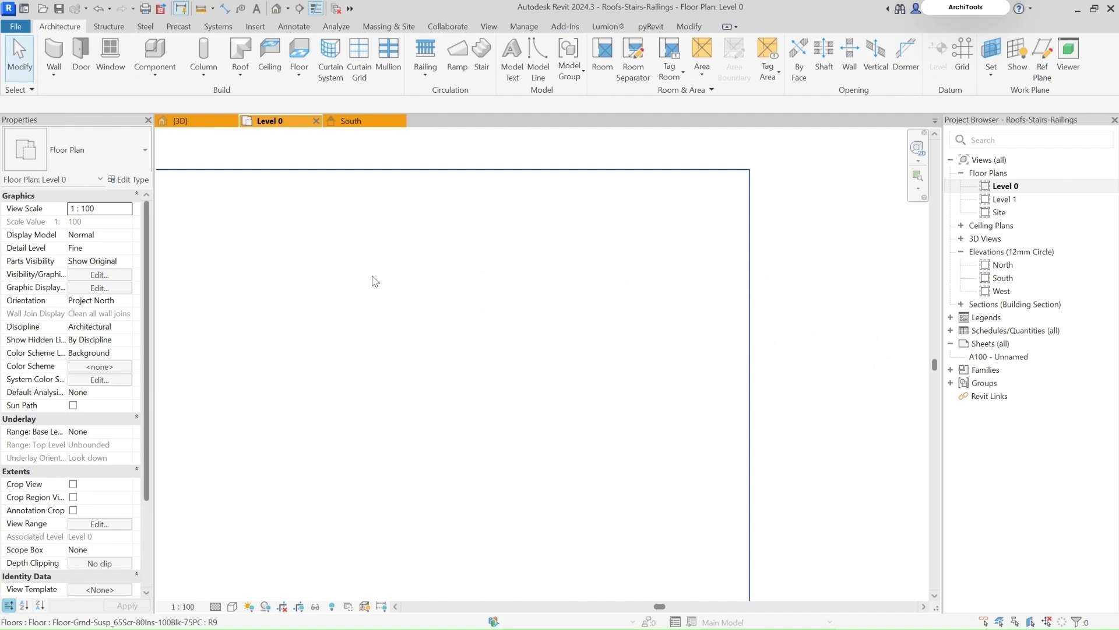
Step: Start a ramp and review the Maximum Incline Length and Ramp Max Slope of the Standard type without changing them
middle_drag(375, 281, 461, 260)
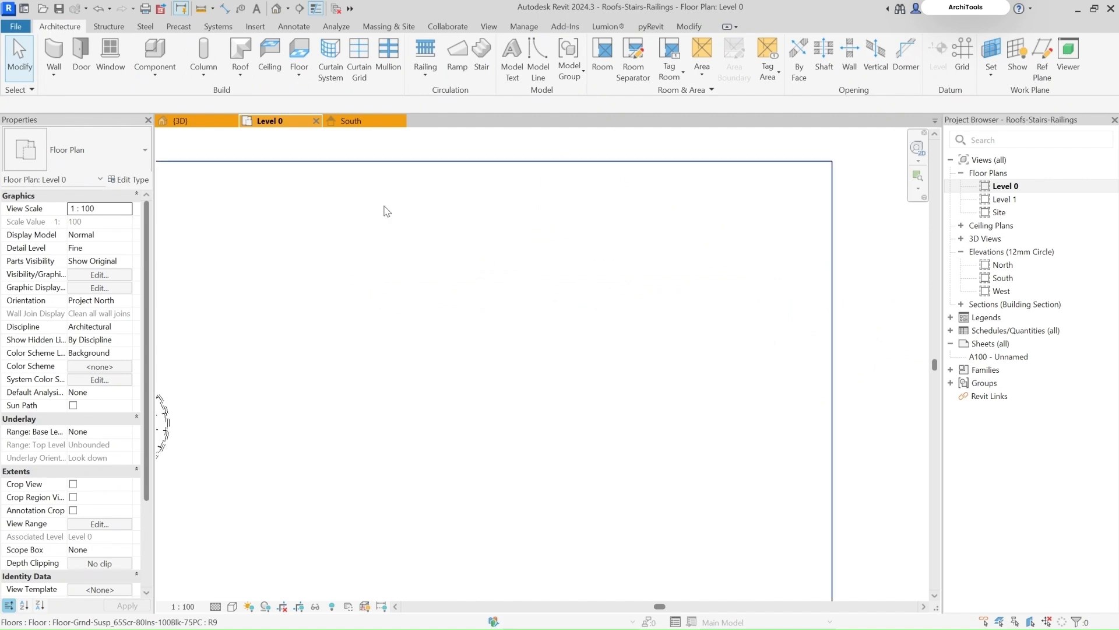
scroll(383, 211, down, 2)
click(457, 55)
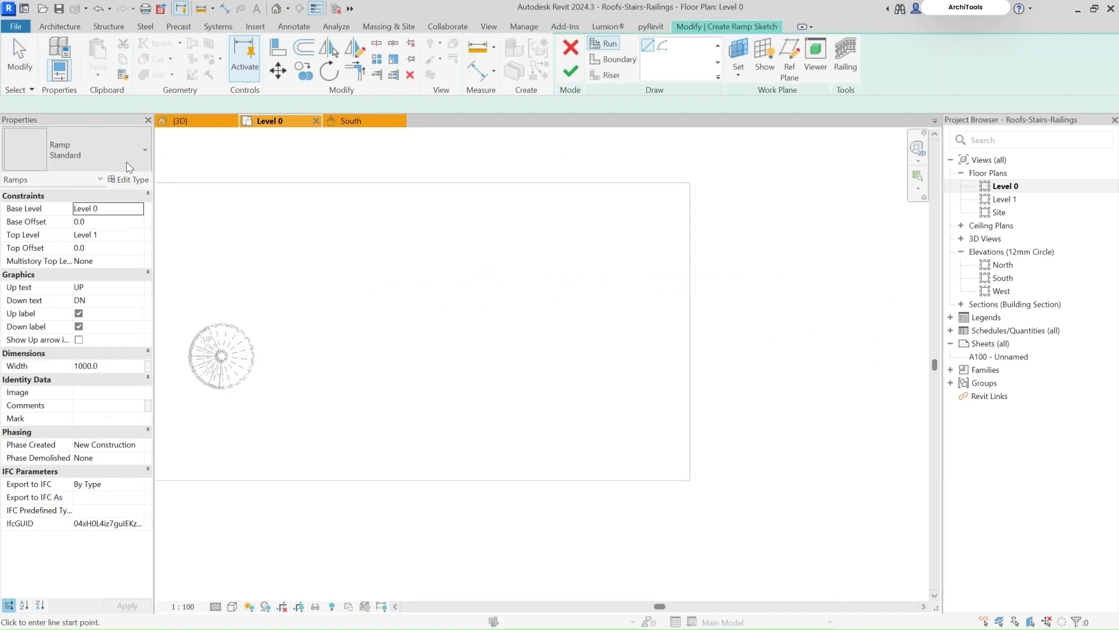
click(129, 180)
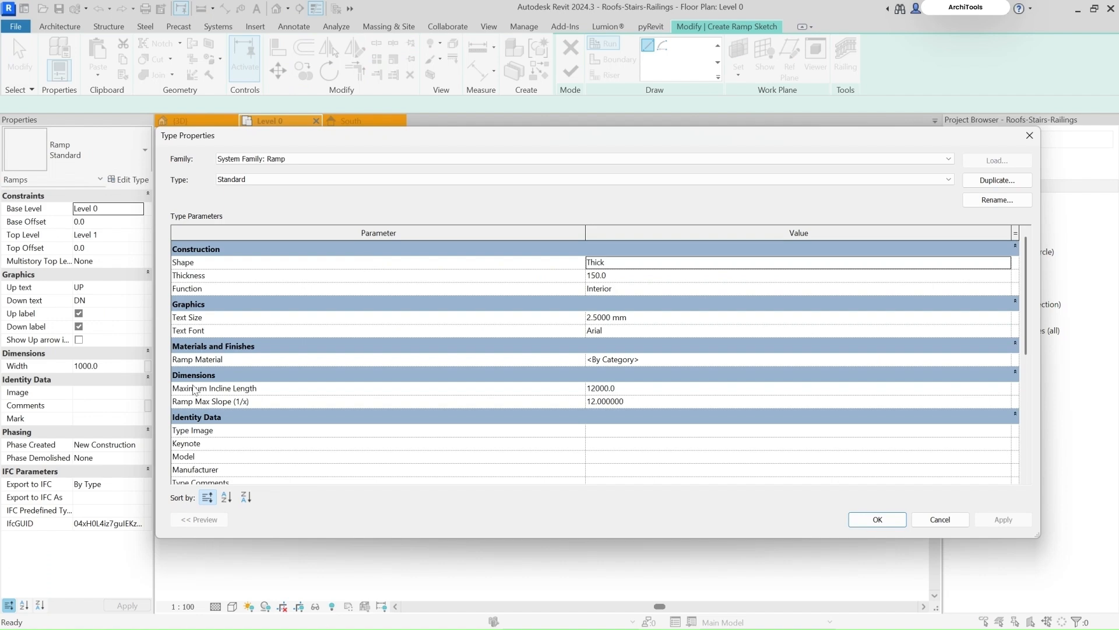
mouse_move(272, 402)
click(875, 516)
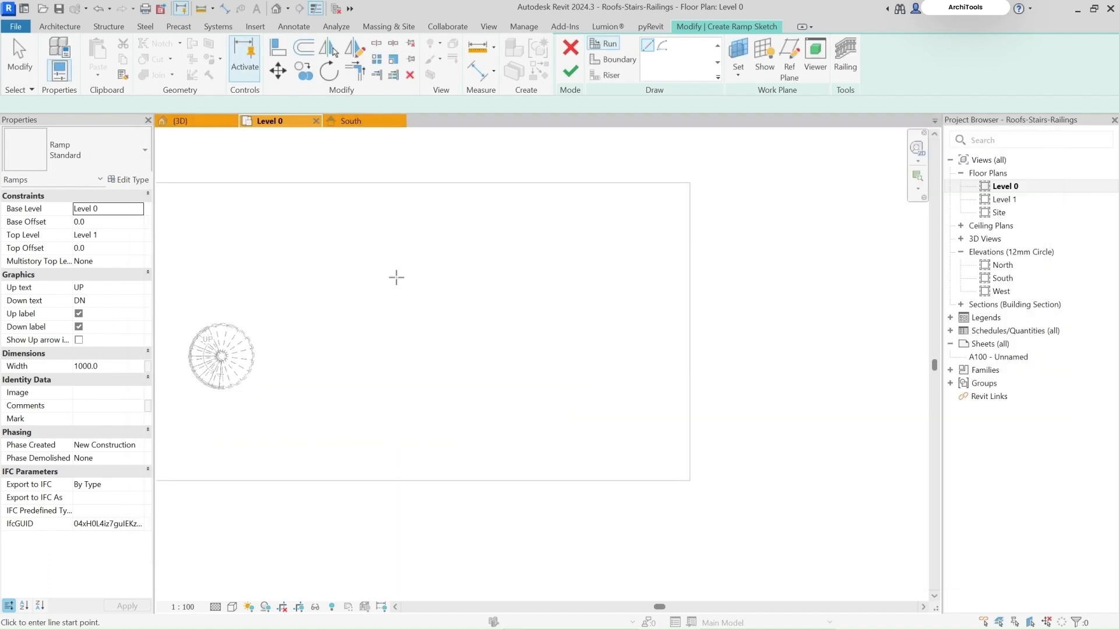
Step: Sketch the first straight ramp run 12000 mm long, going horizontally rightward from a point right of the spiral stair
click(327, 318)
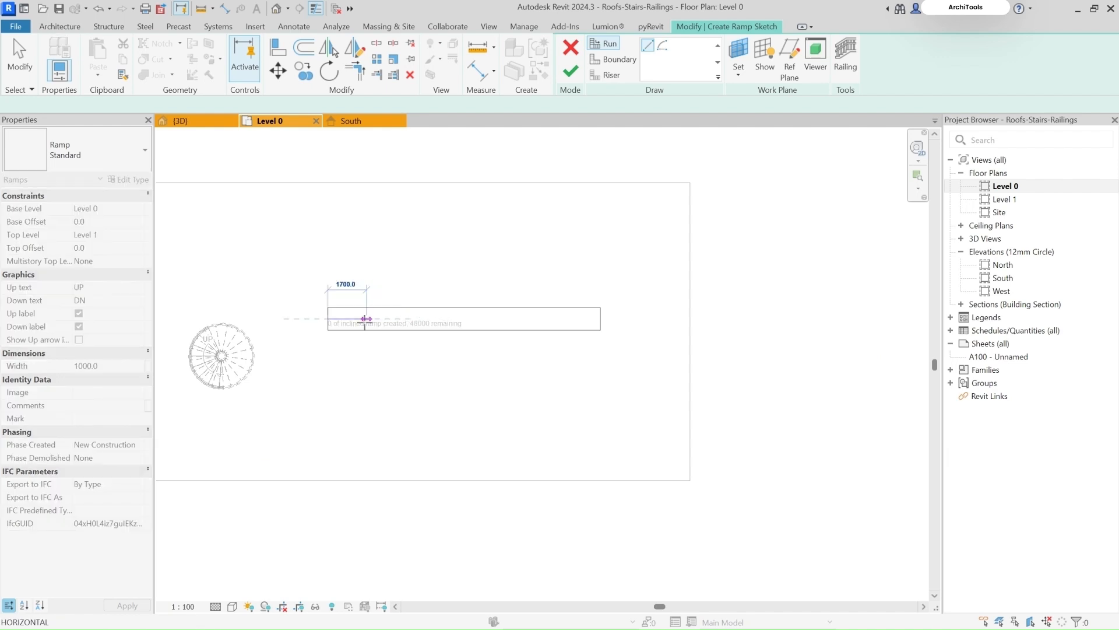
scroll(356, 320, up, 3)
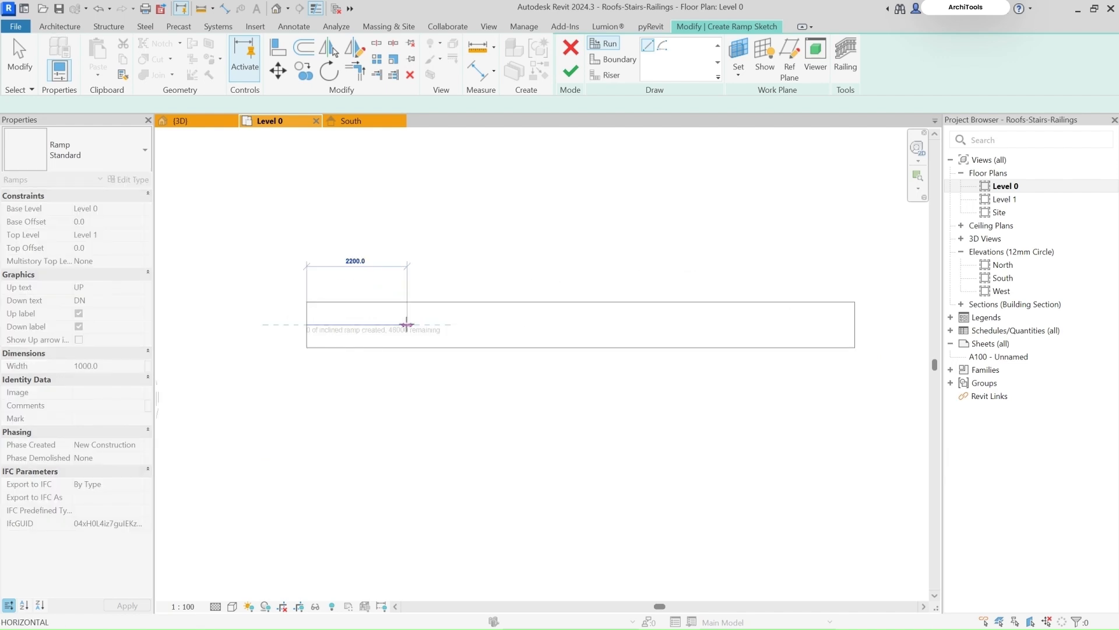
middle_drag(471, 335, 443, 328)
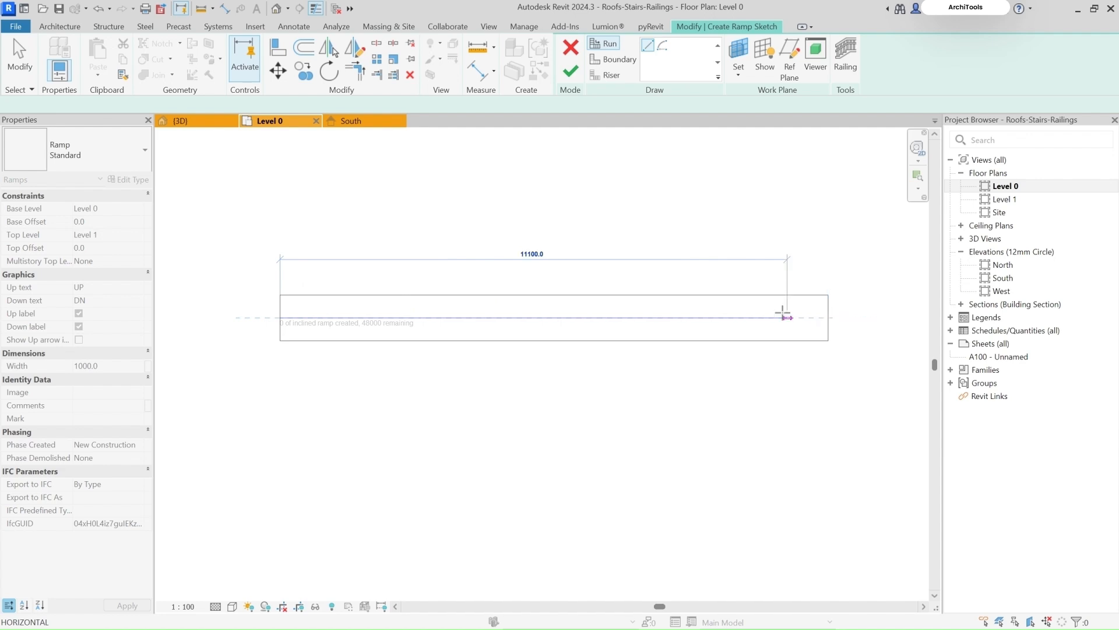
click(858, 318)
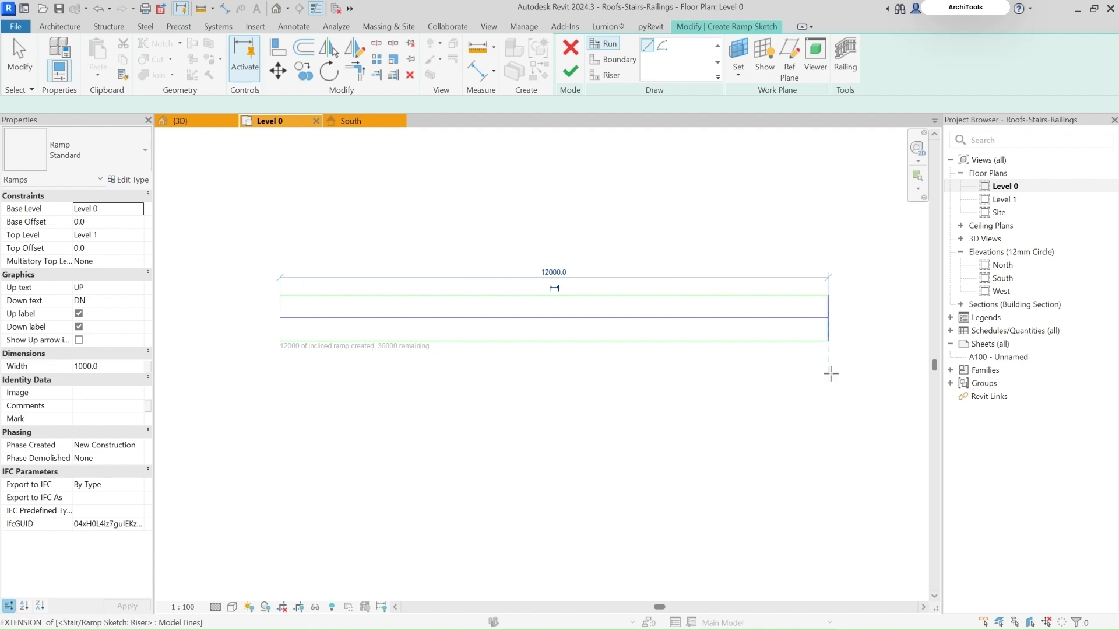
Step: Sketch a second 12000 mm ramp run below the first, going back leftward and aligned with the first run's ends
click(828, 392)
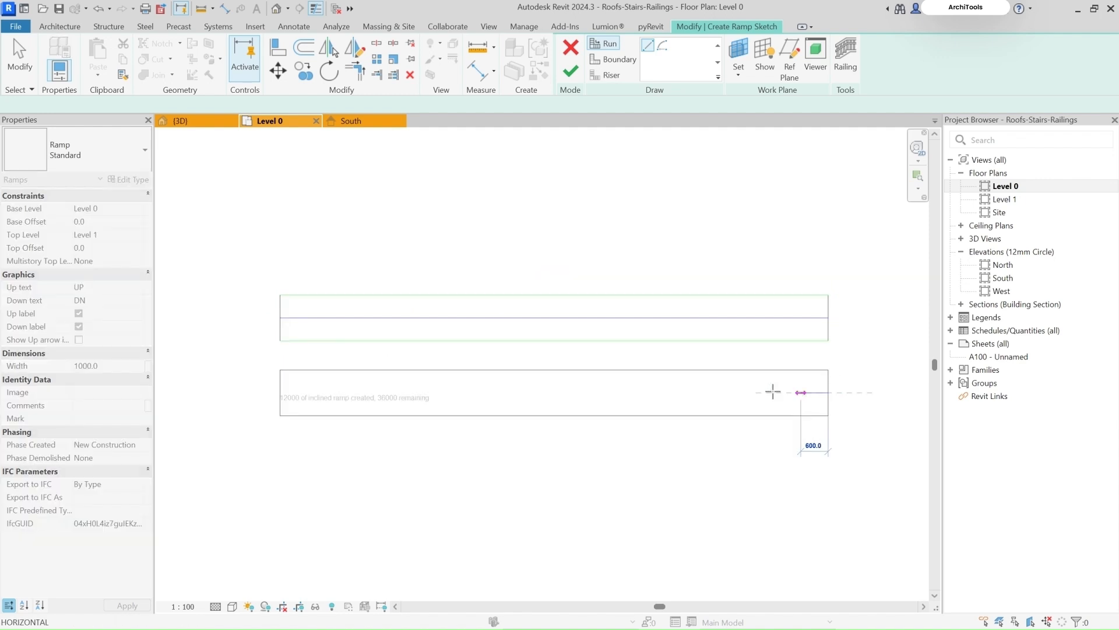
scroll(805, 391, down, 2)
scroll(512, 391, up, 1)
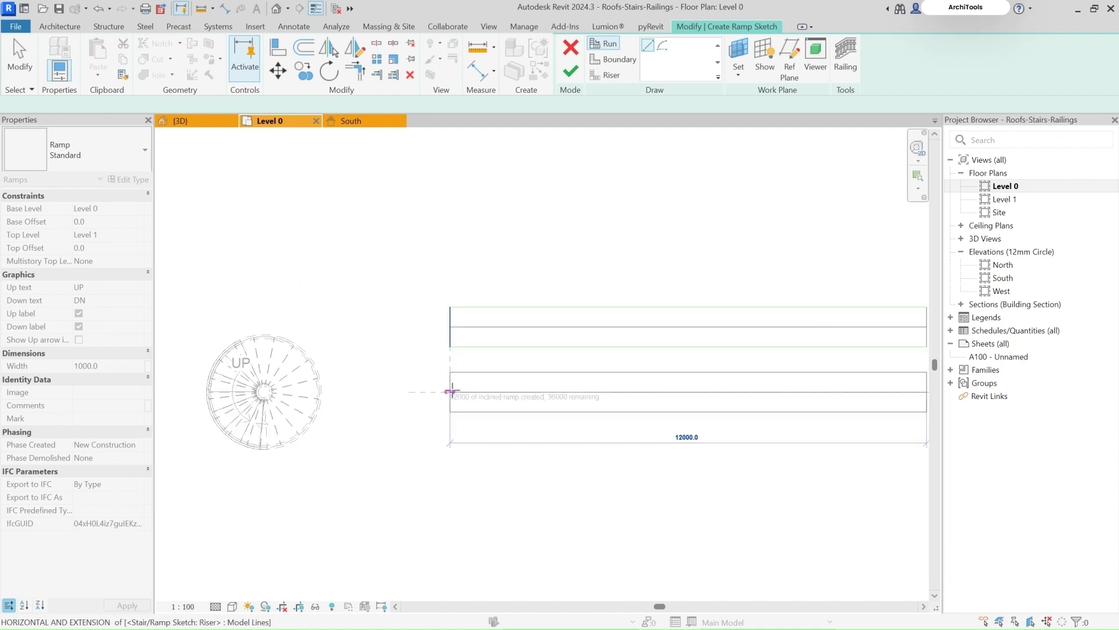
click(451, 392)
scroll(546, 404, up, 1)
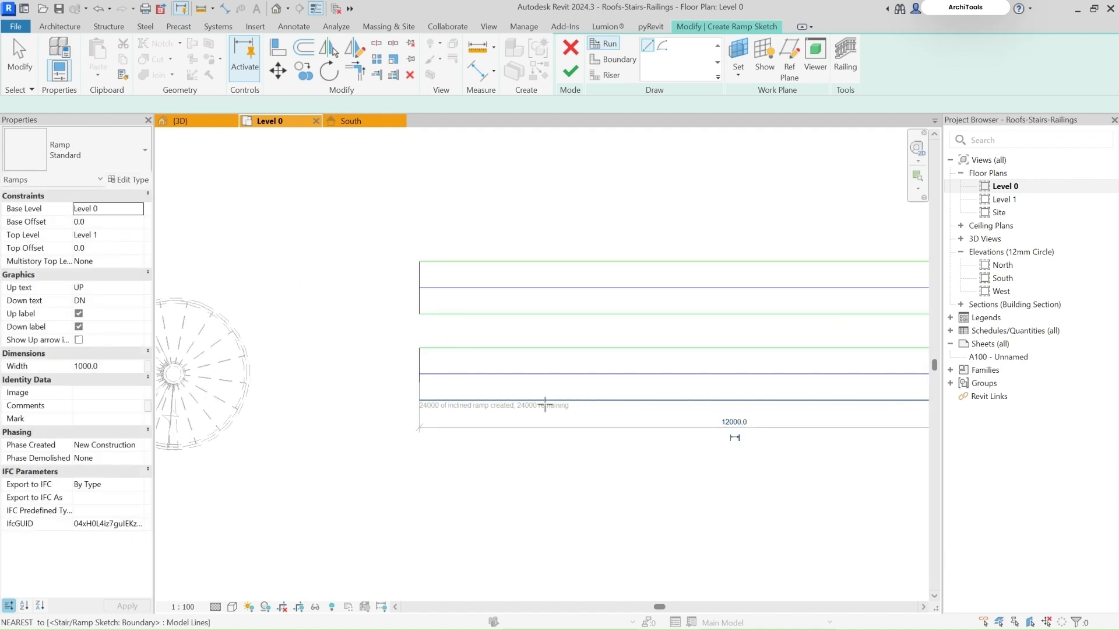
Step: Sketch a third 12000 mm ramp run below the second, going rightward and starting in line with its left end
scroll(458, 391, down, 3)
scroll(458, 391, up, 2)
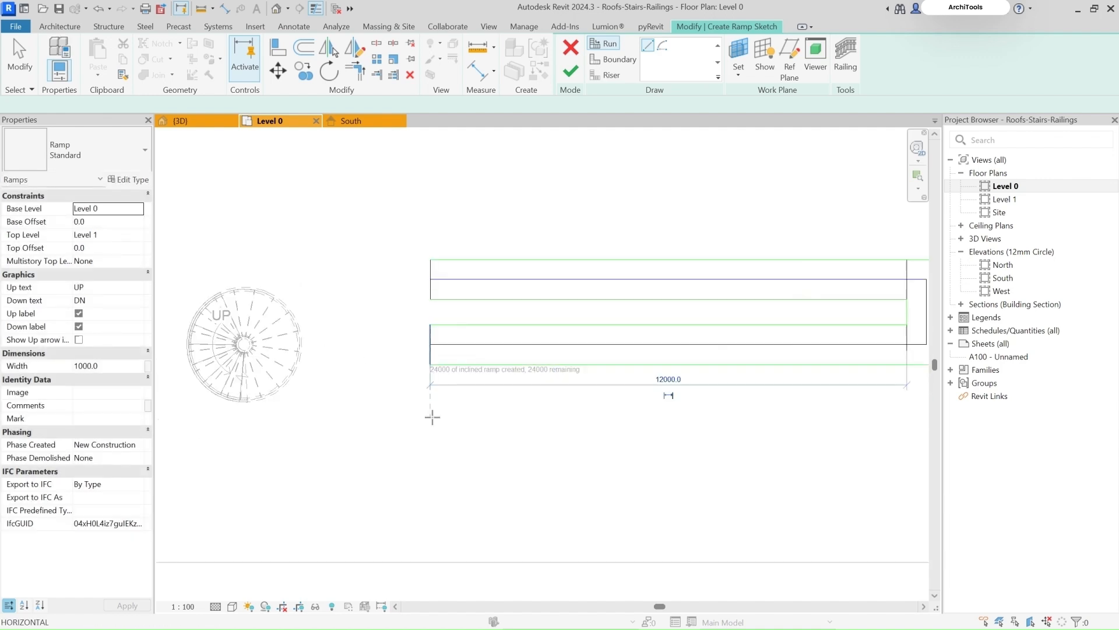
click(432, 416)
scroll(432, 417, down, 2)
click(664, 417)
scroll(646, 405, up, 2)
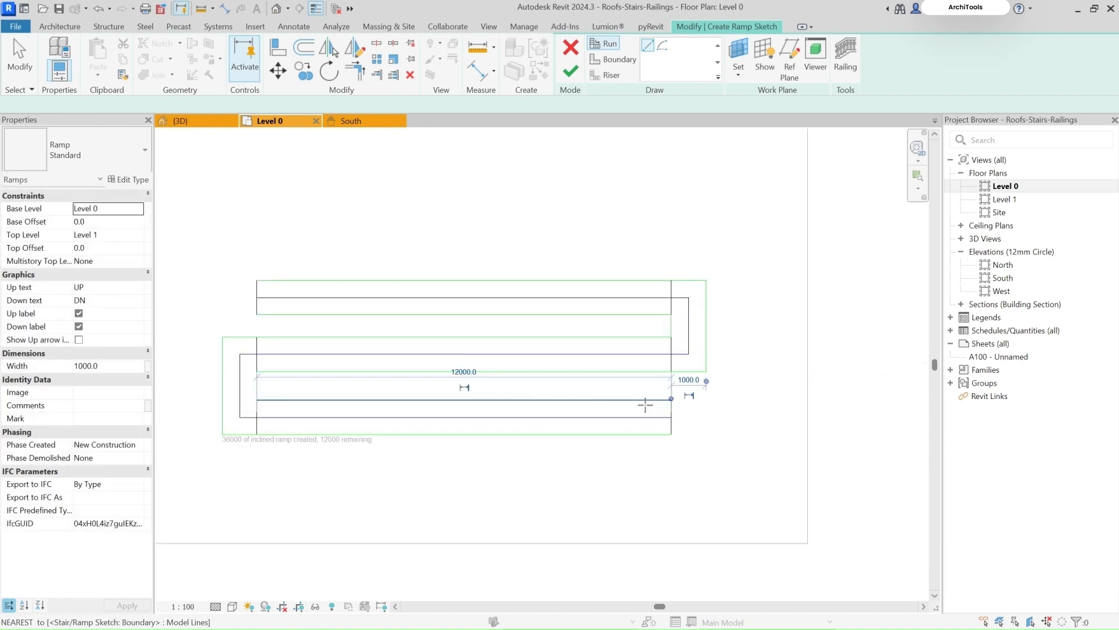
Step: Sketch the fourth 12000 mm ramp run below the third, going leftward and using up the remaining incline length
scroll(568, 404, down, 1)
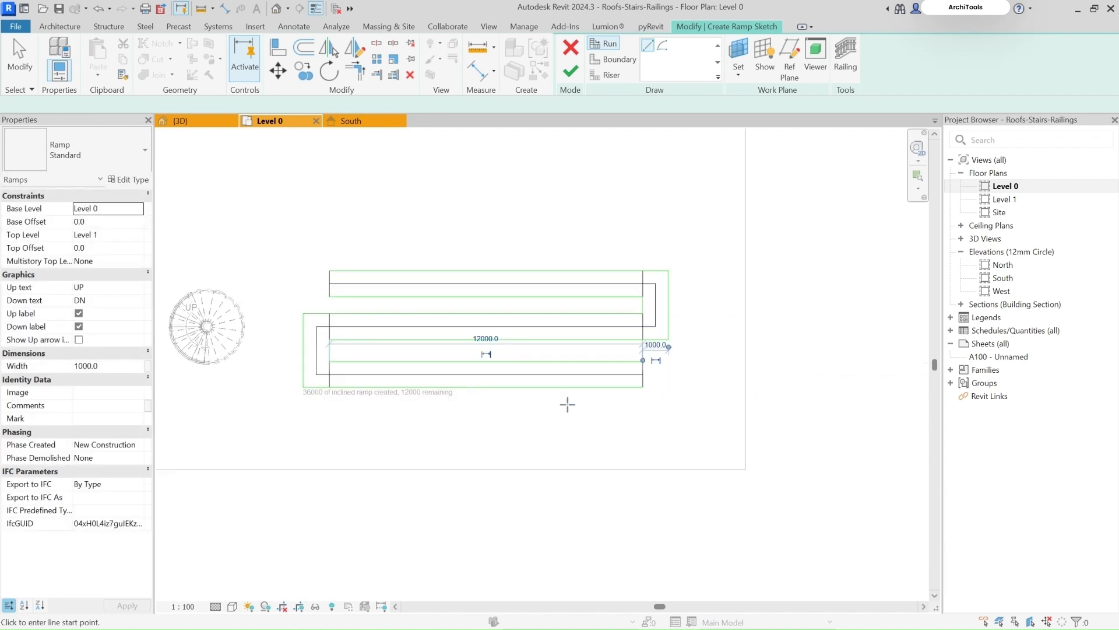
click(640, 422)
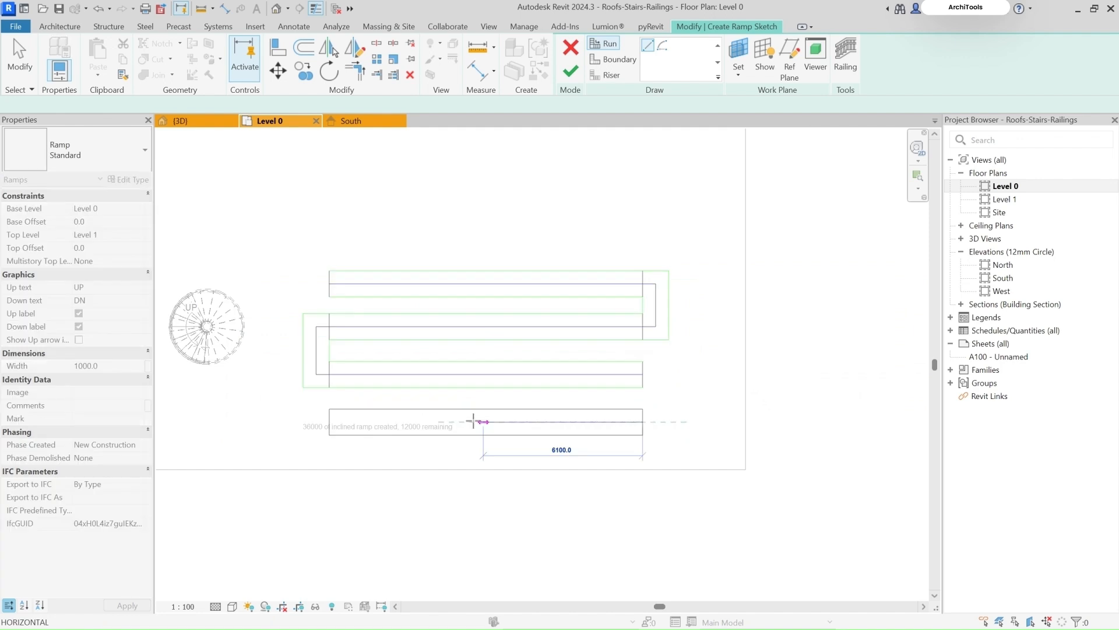
scroll(330, 422, up, 1)
scroll(330, 422, up, 2)
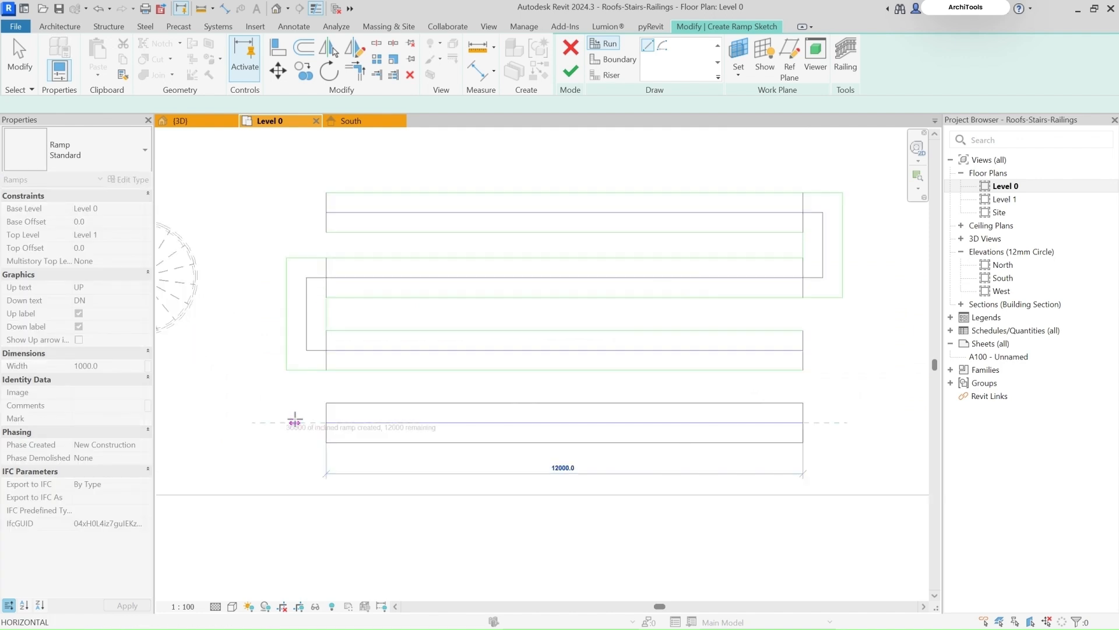
click(295, 422)
middle_drag(464, 452, 477, 422)
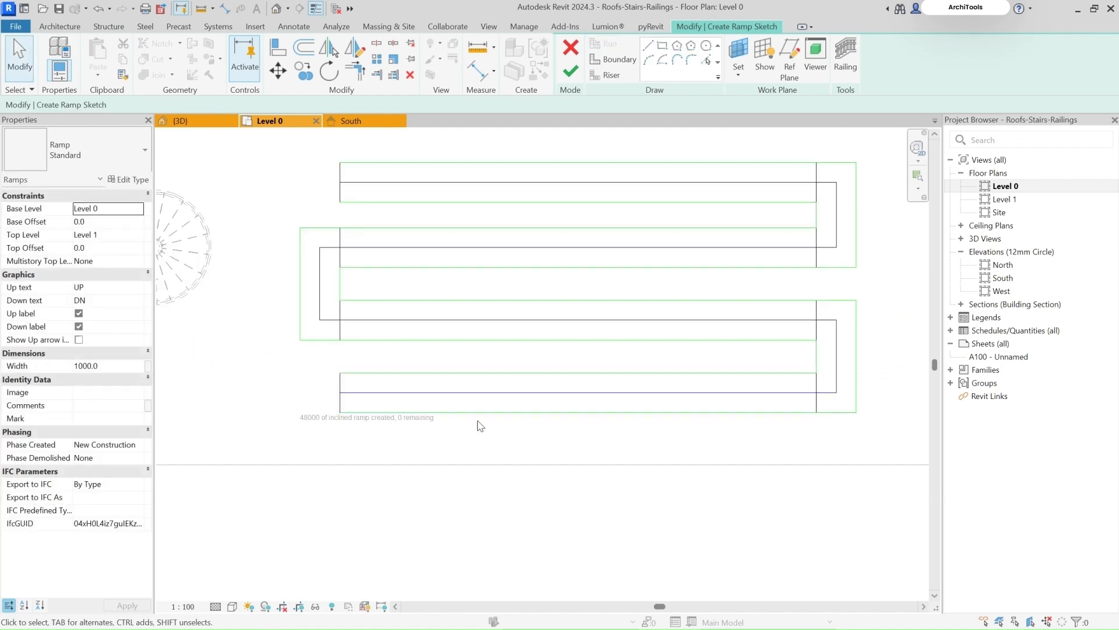
Step: Check the four runs and their landings in the ramp sketch and finish the sketch
scroll(420, 421, down, 1)
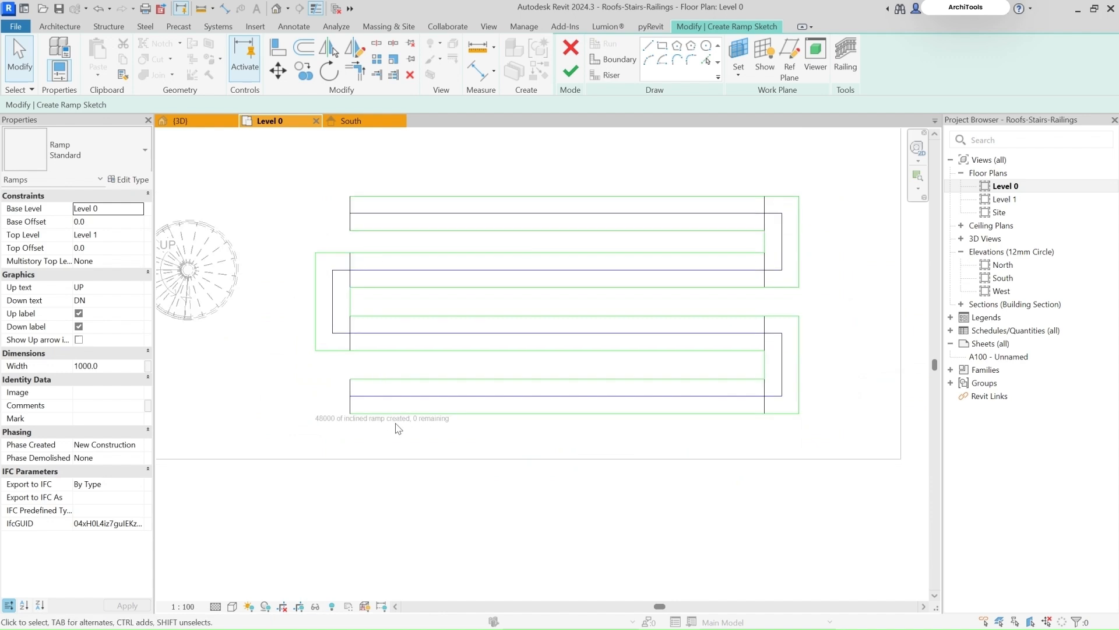
scroll(403, 428, up, 2)
scroll(373, 425, down, 2)
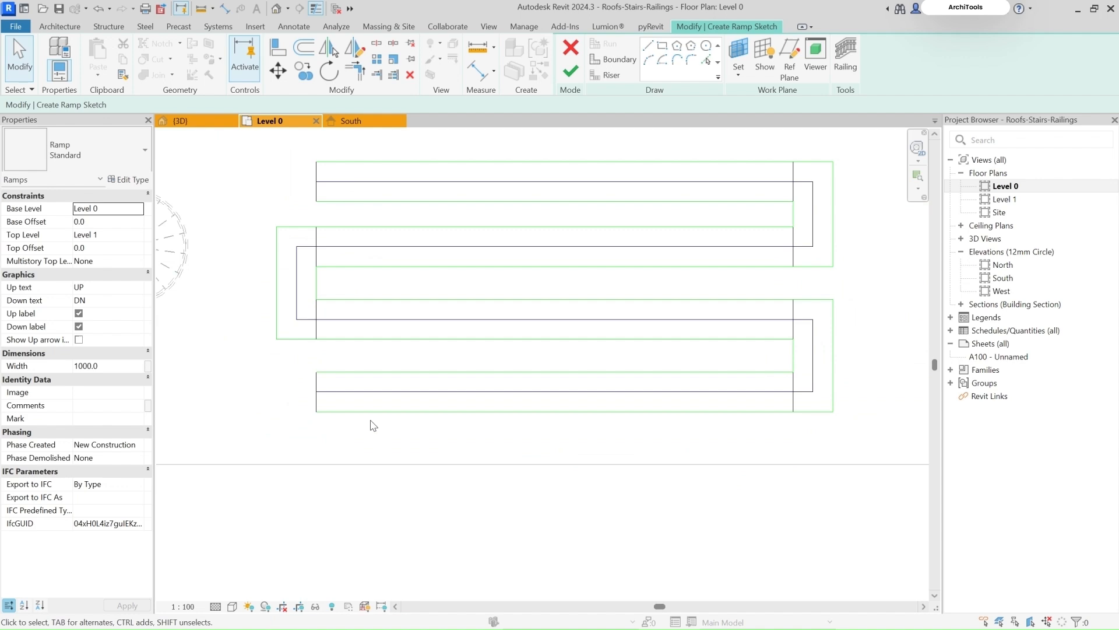
scroll(373, 425, down, 1)
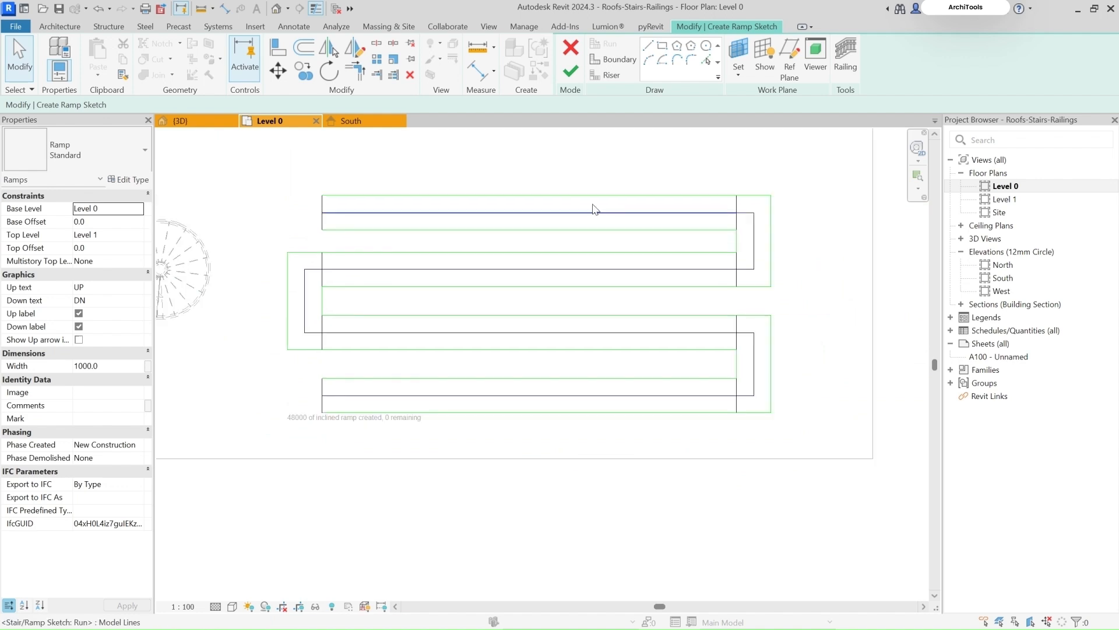
scroll(754, 225, up, 1)
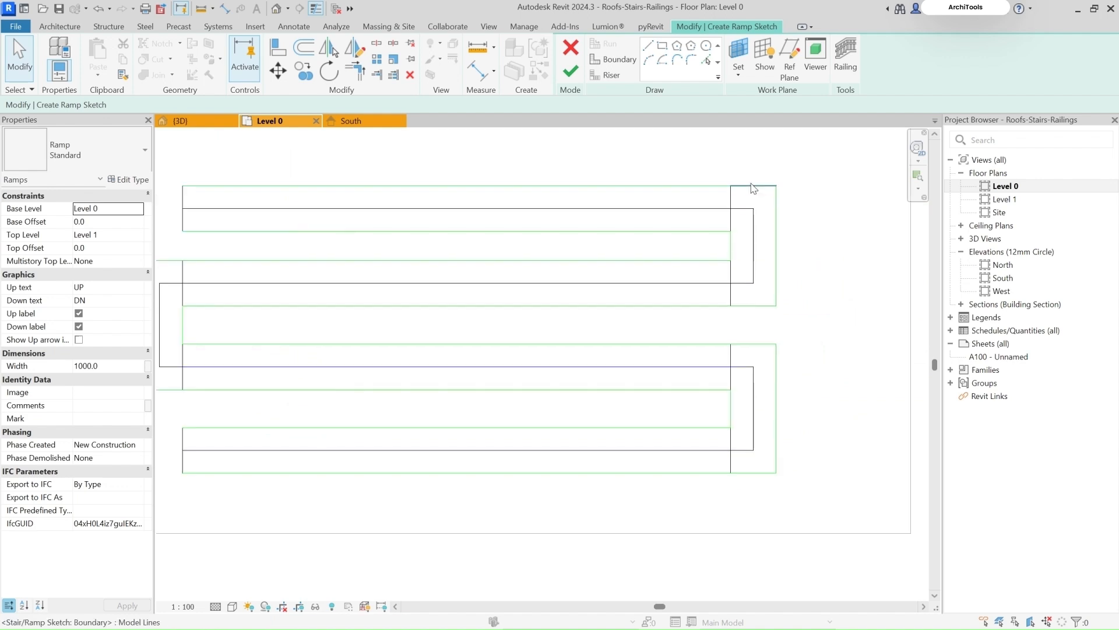
scroll(748, 225, down, 1)
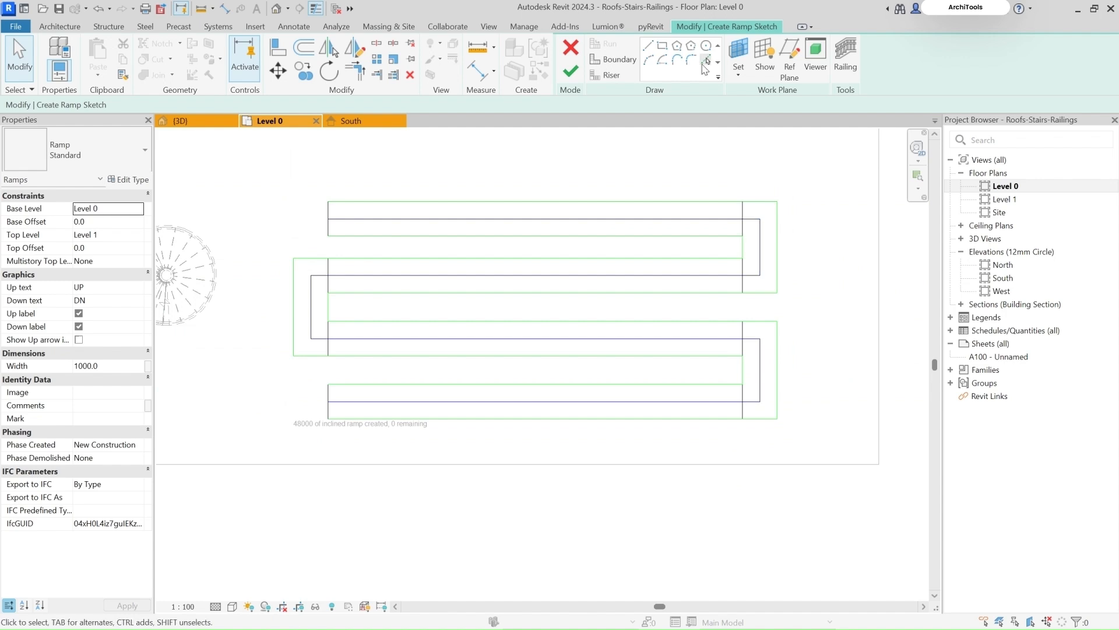
click(579, 73)
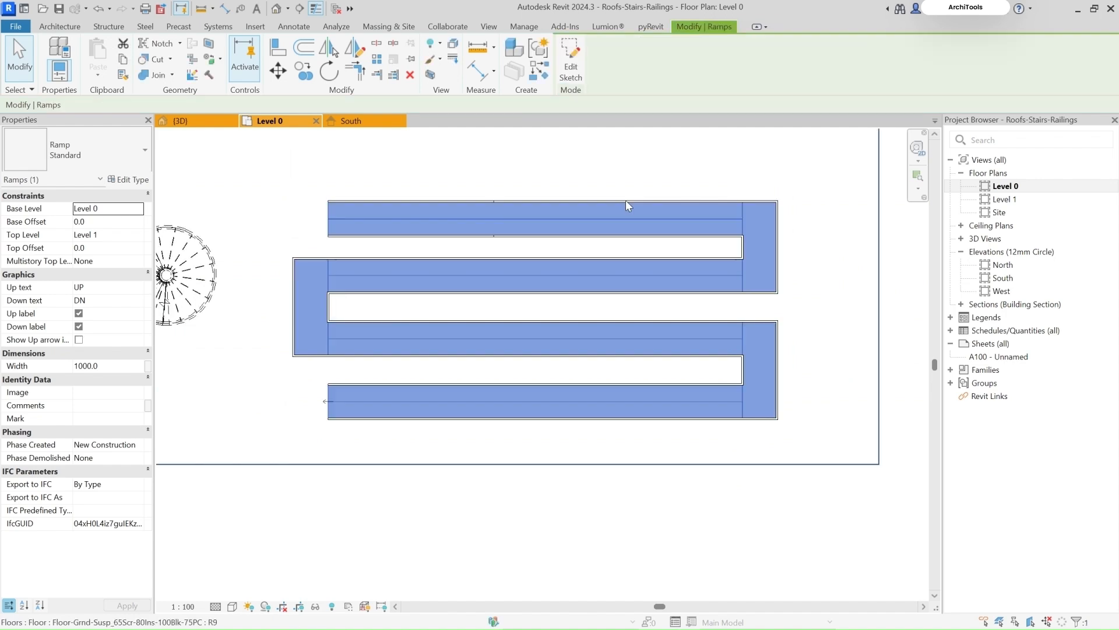
Step: Isolate the finished ramp with a selection box in the 3D view and inspect it from the front
click(431, 74)
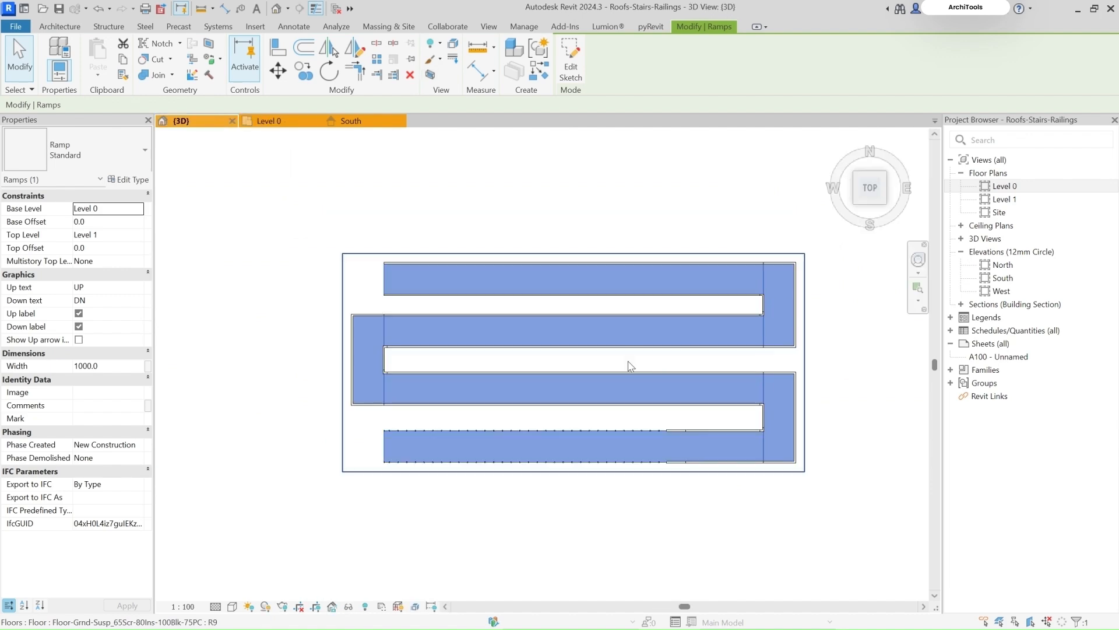
shift+middle_drag(628, 361, 419, 424)
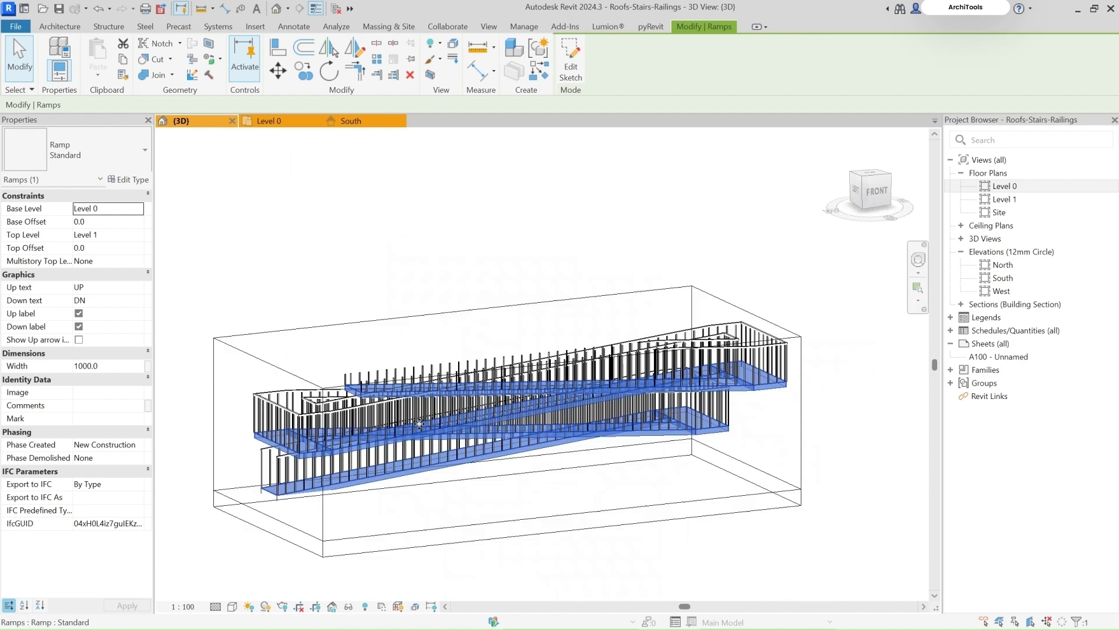
Step: Set the shape of the ramp's Standard type to Solid and apply the change
scroll(419, 423, down, 2)
click(127, 180)
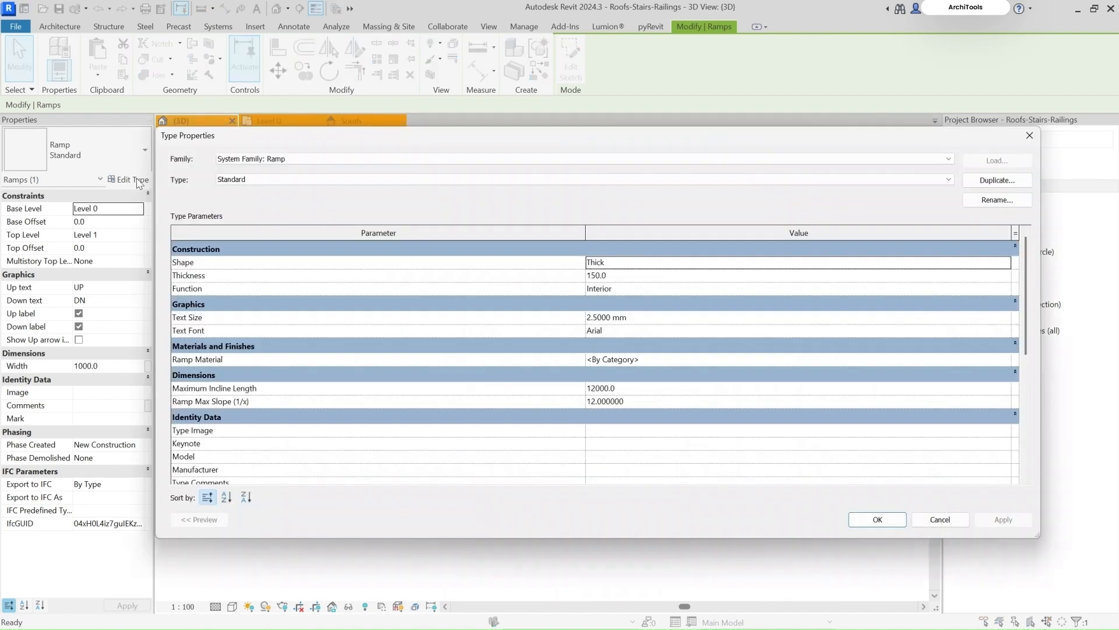
drag(161, 211, 687, 226)
drag(784, 142, 854, 129)
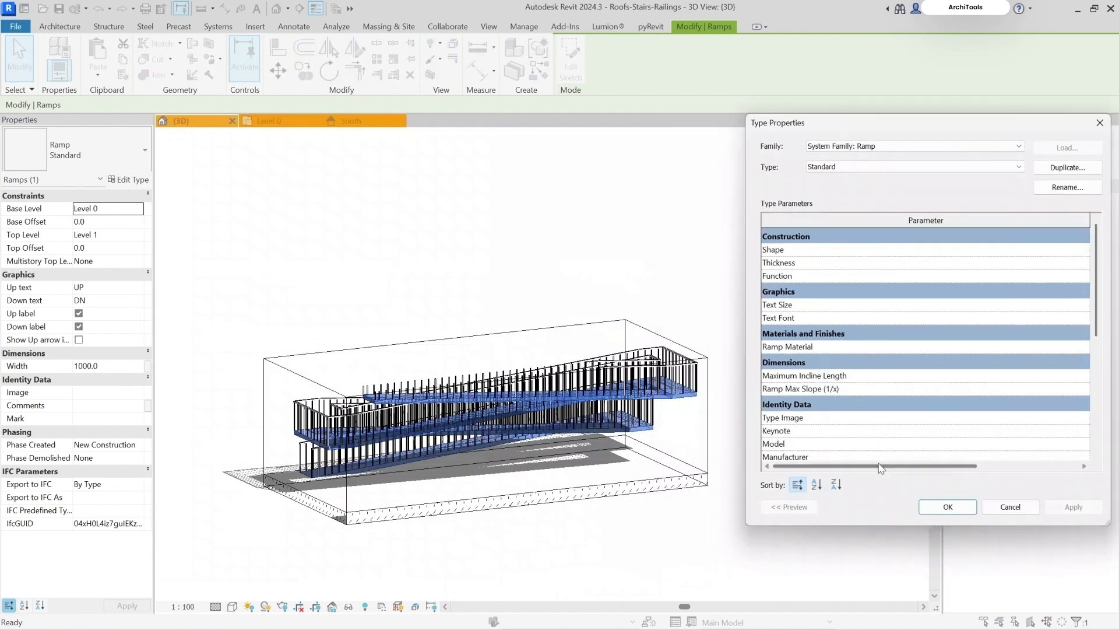
drag(880, 467, 980, 468)
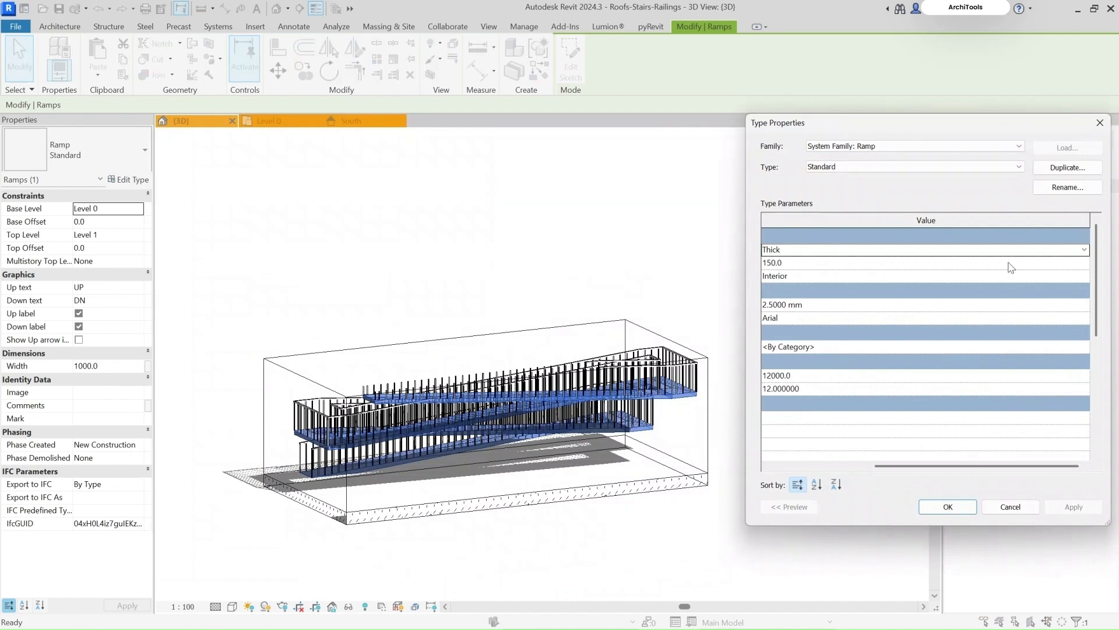
click(1085, 250)
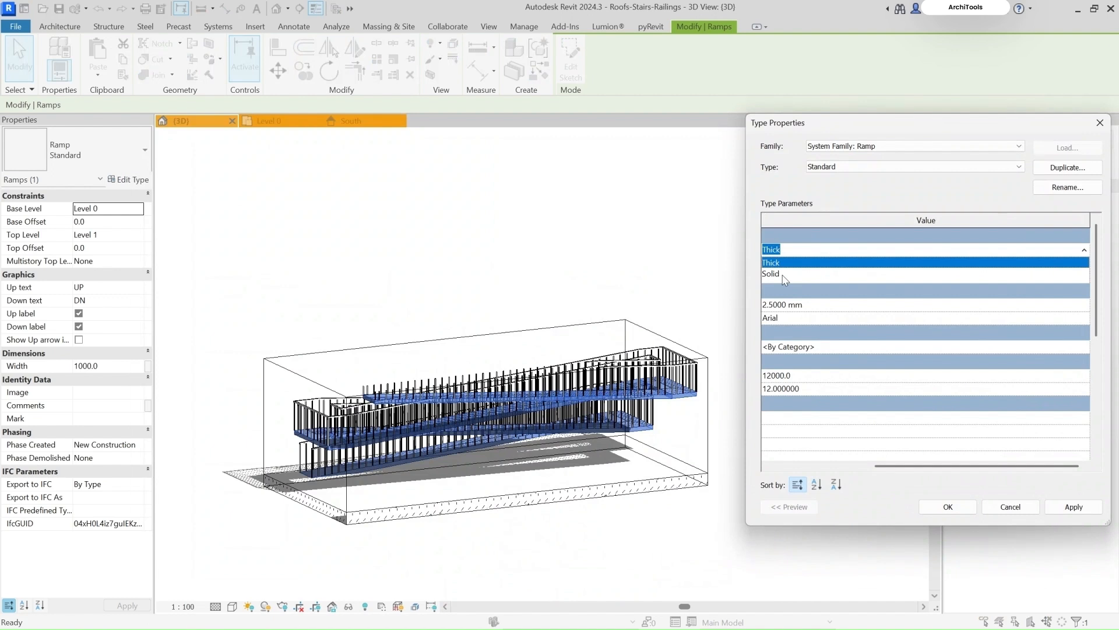
click(784, 275)
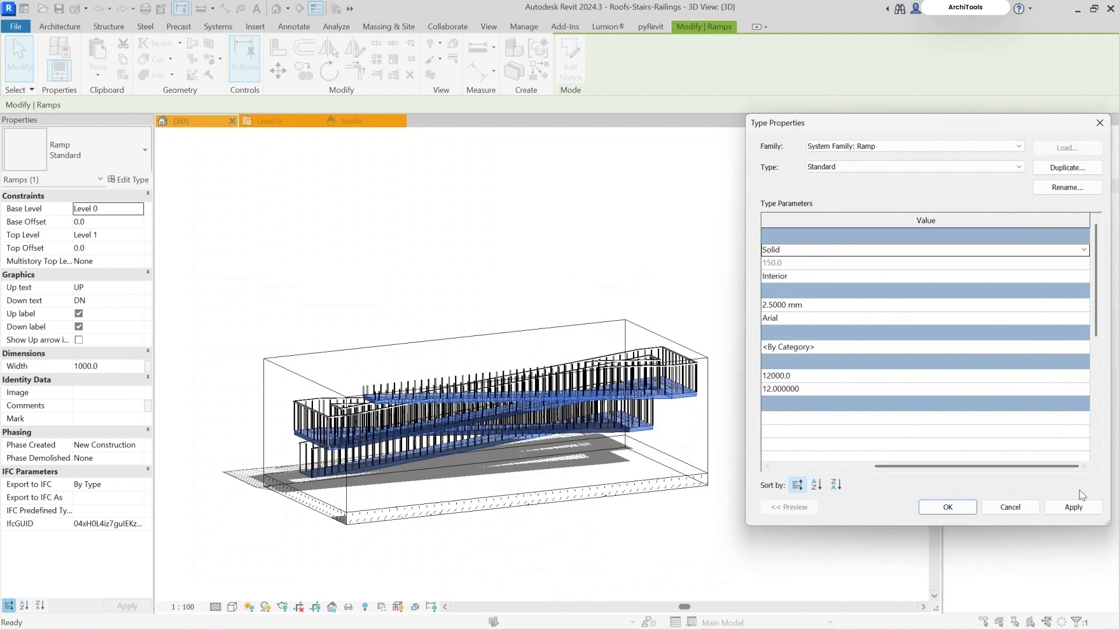
click(1066, 507)
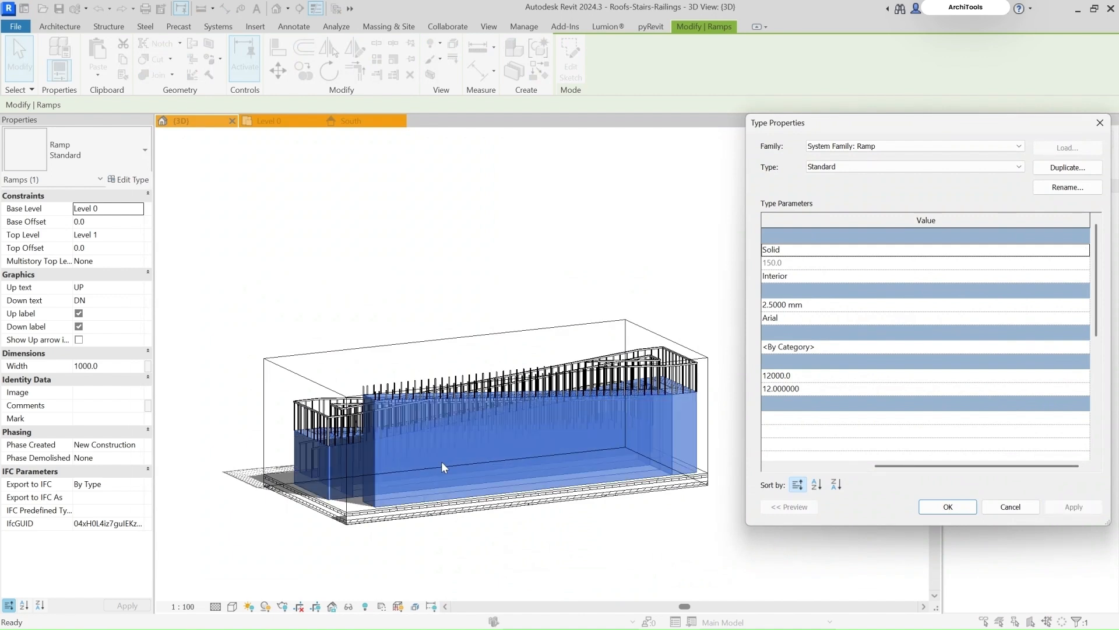
Step: Review the ramp type's function, graphics, material, dimension and identity parameters, leaving the type properties without further changes
click(802, 279)
drag(869, 463, 798, 466)
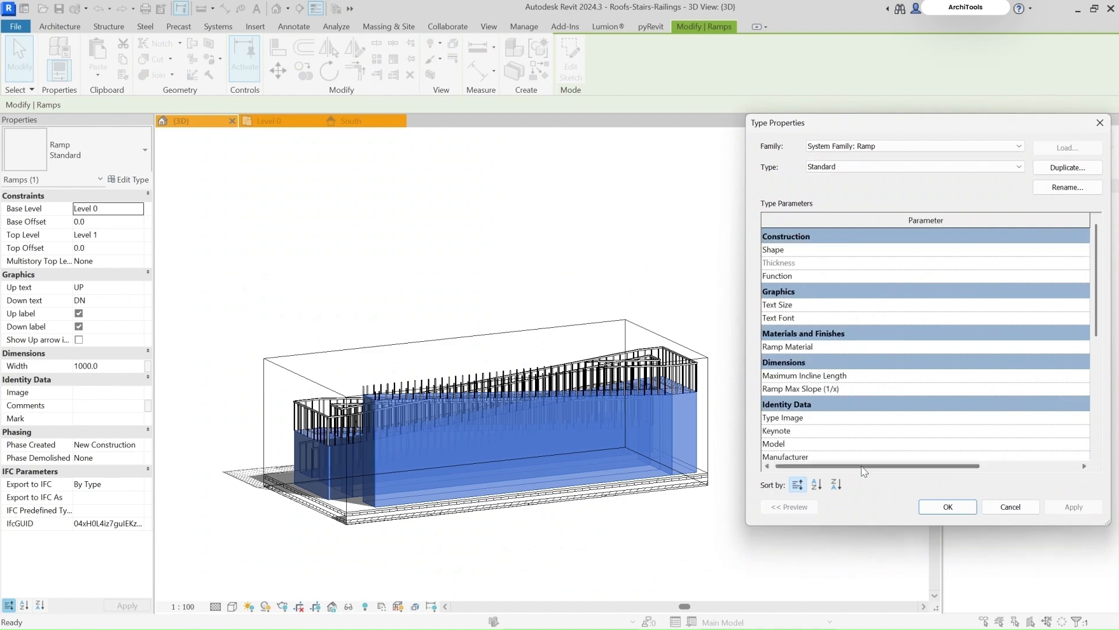
drag(862, 466, 964, 466)
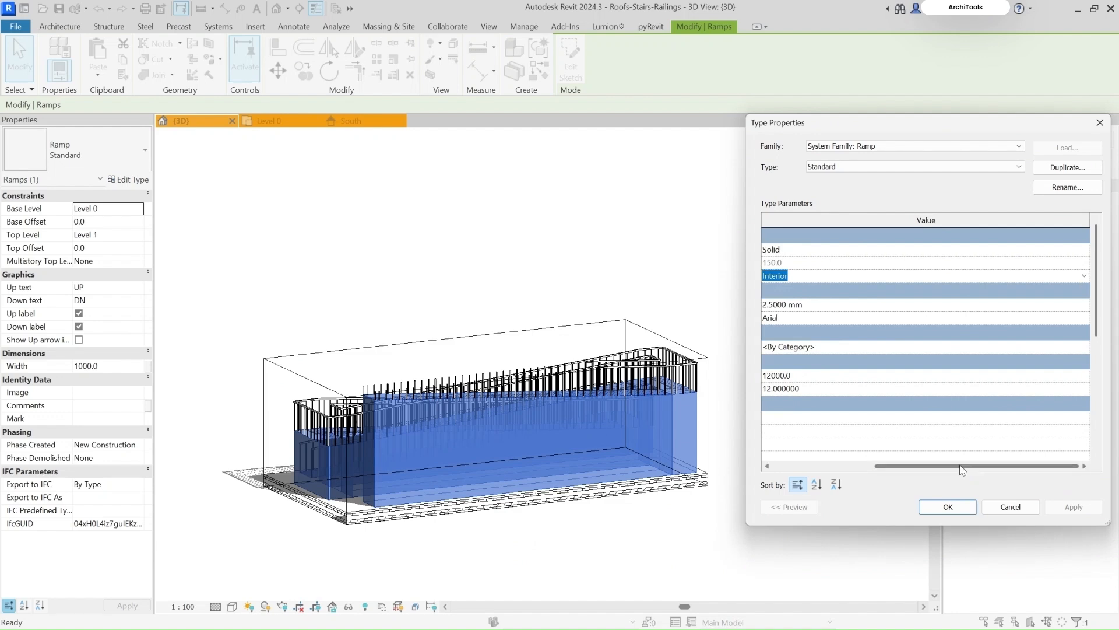
drag(962, 467, 859, 466)
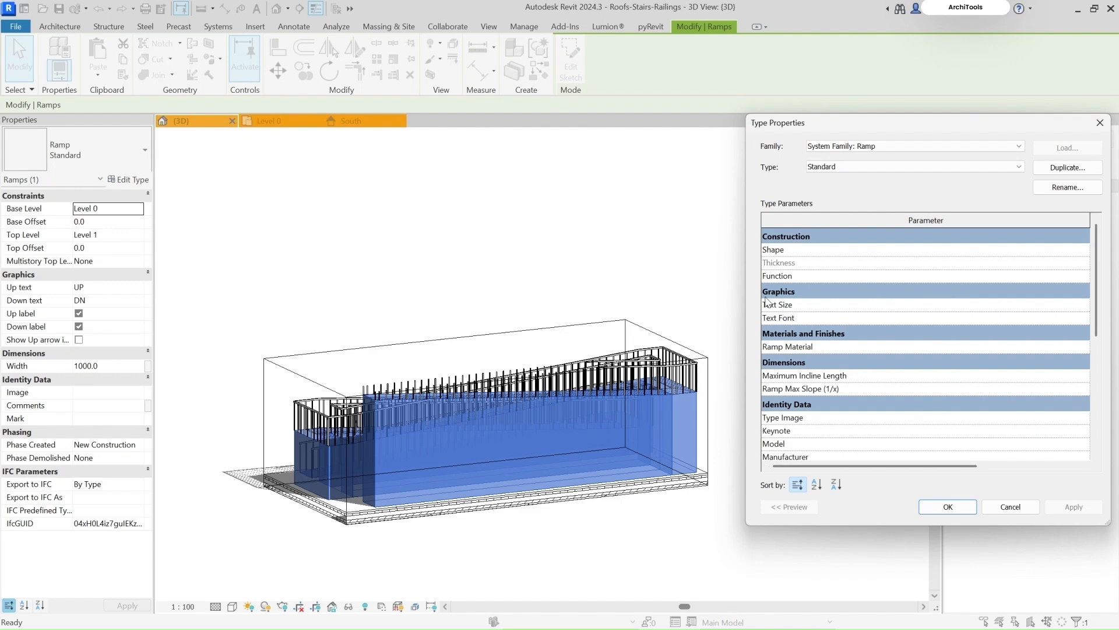
drag(889, 469, 836, 465)
scroll(823, 402, down, 3)
scroll(824, 402, down, 2)
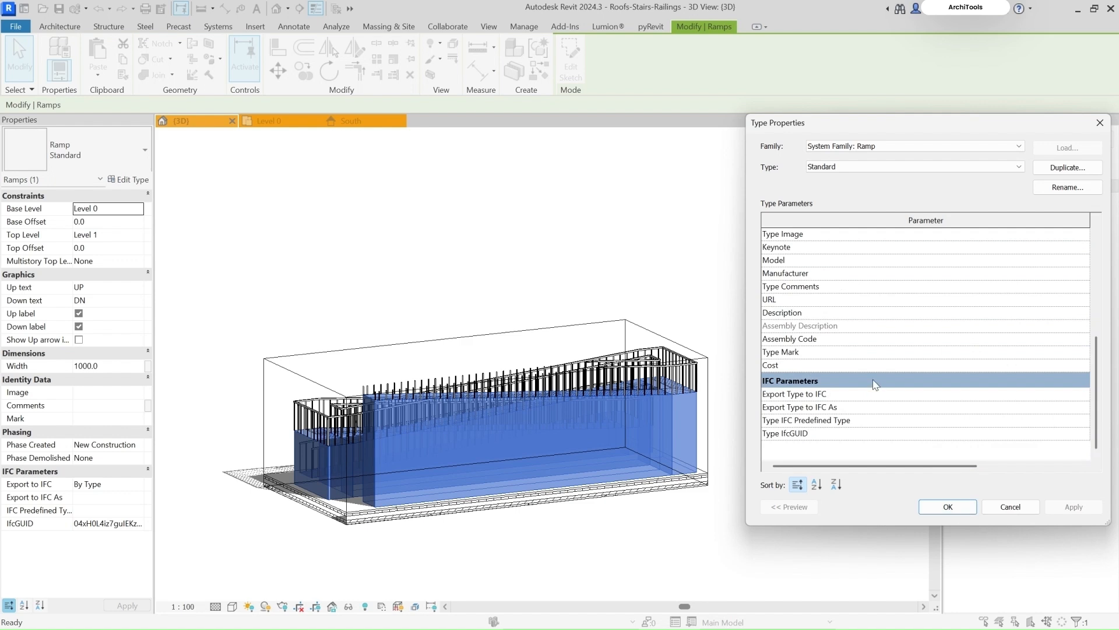
click(1010, 506)
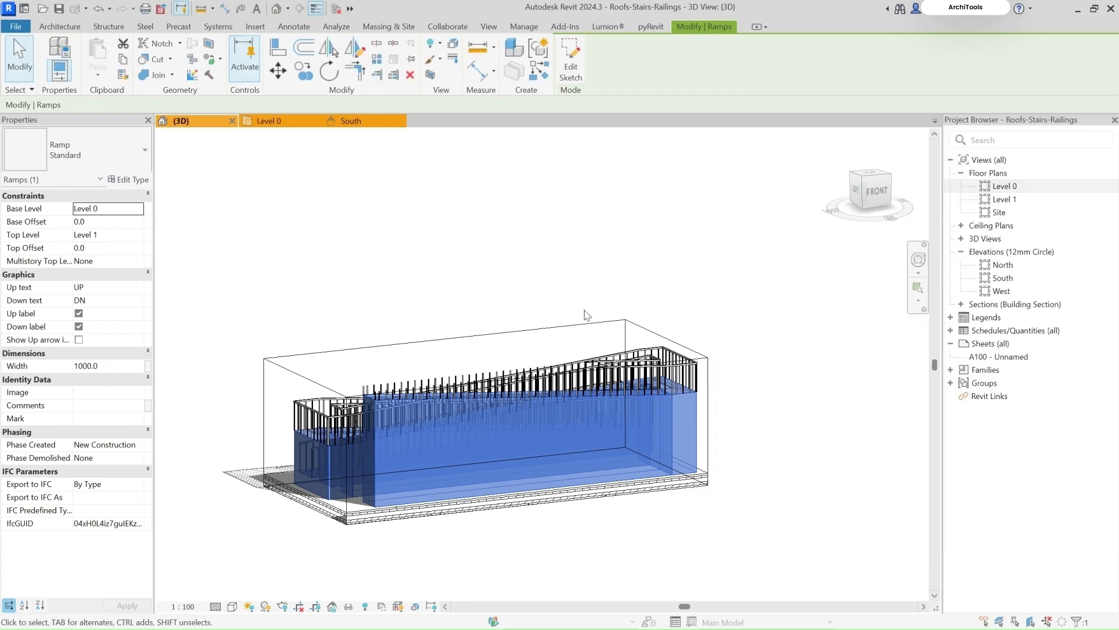
Step: Set the ramp type's shape back to Thick and inspect the ramp from above its right side
click(139, 150)
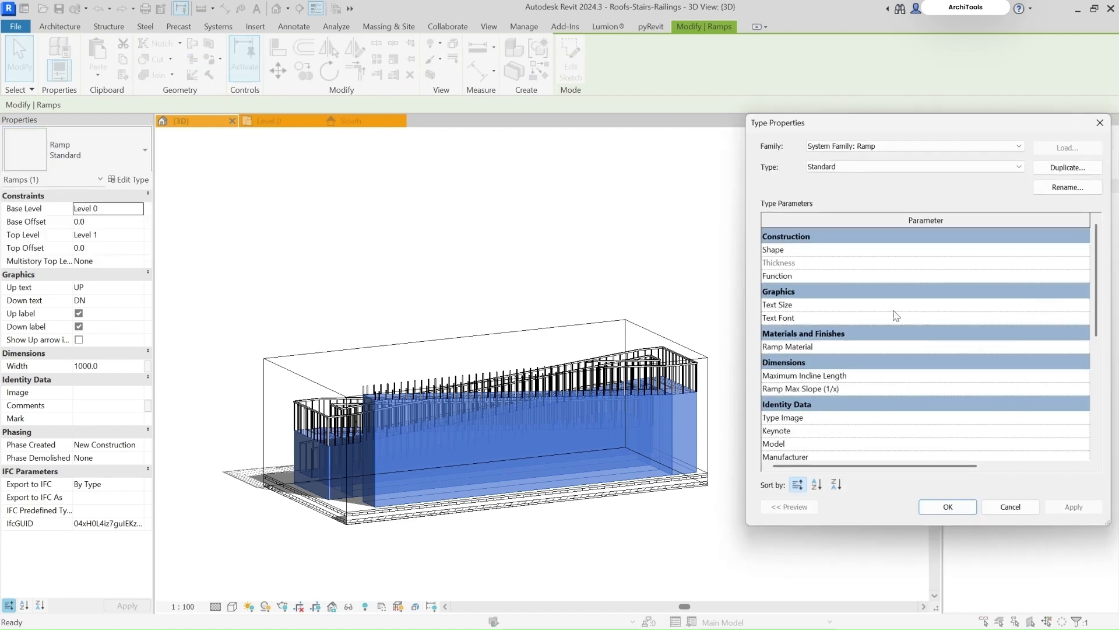
drag(903, 466, 1005, 467)
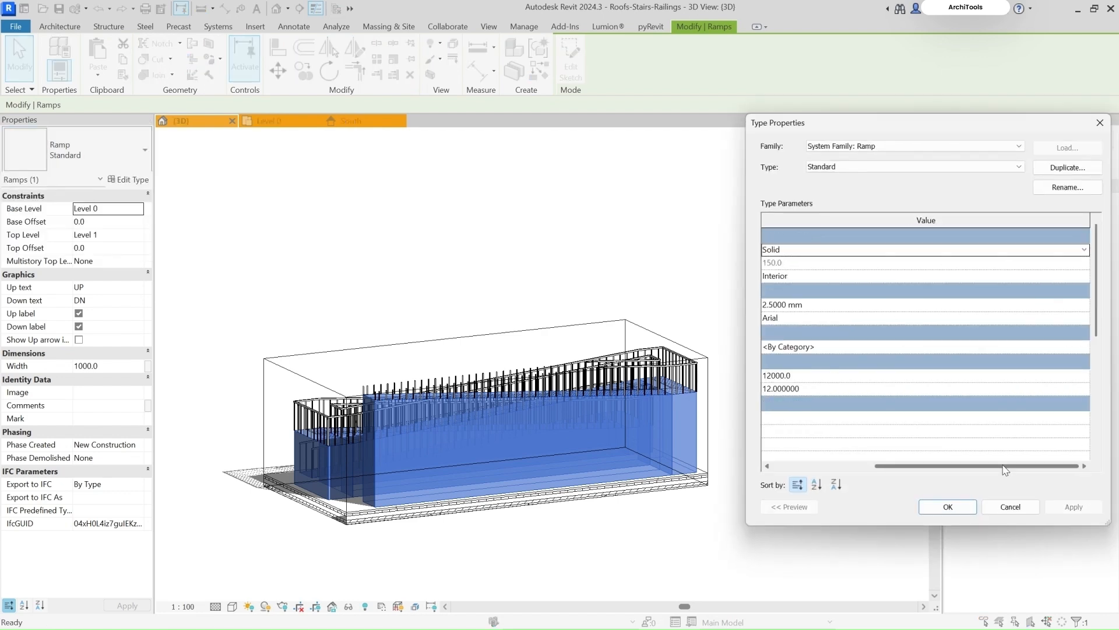
click(1076, 252)
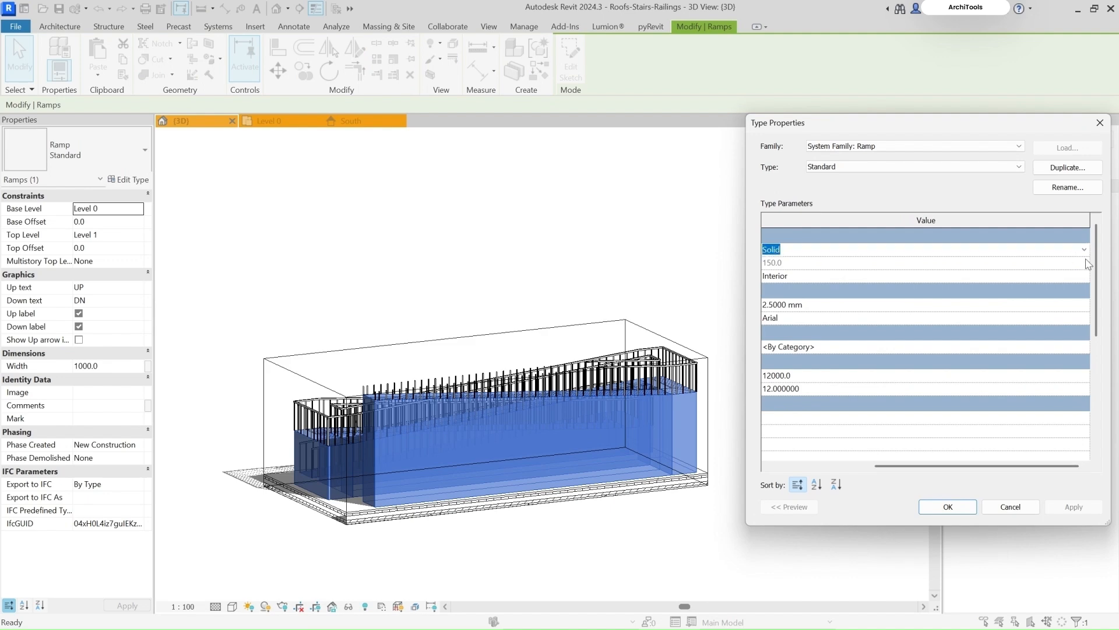
click(1085, 249)
click(824, 263)
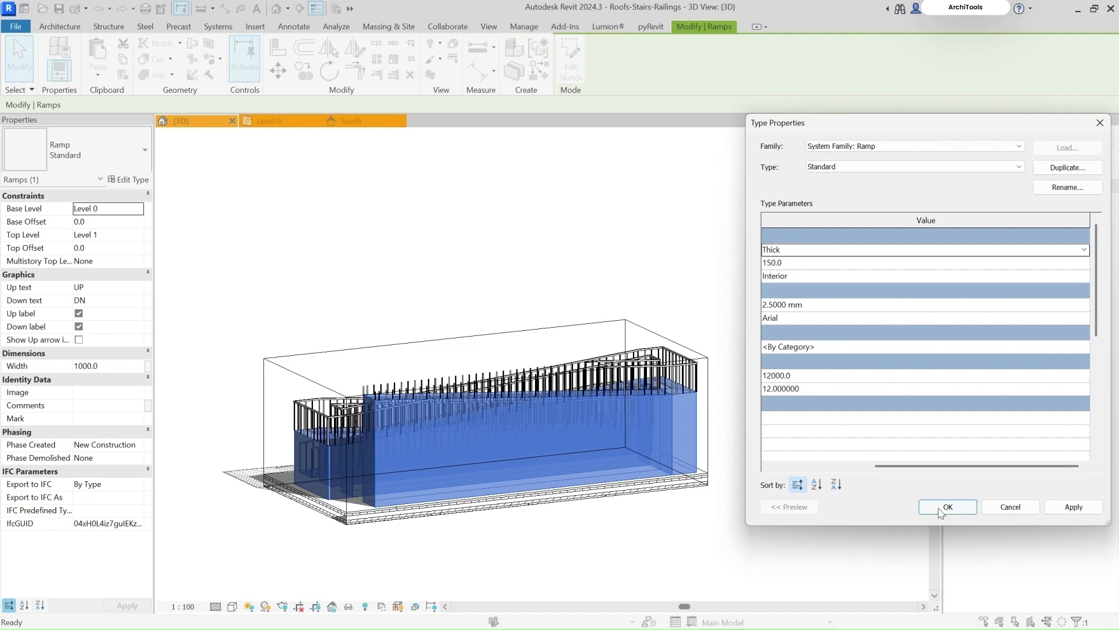
click(941, 507)
shift+middle_drag(760, 386, 467, 467)
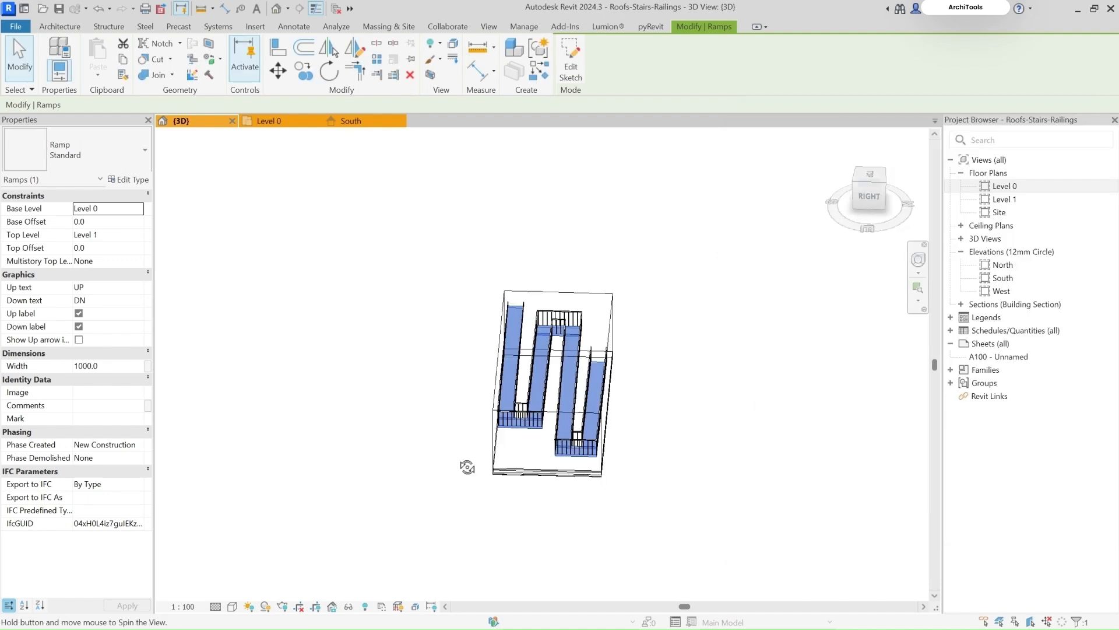